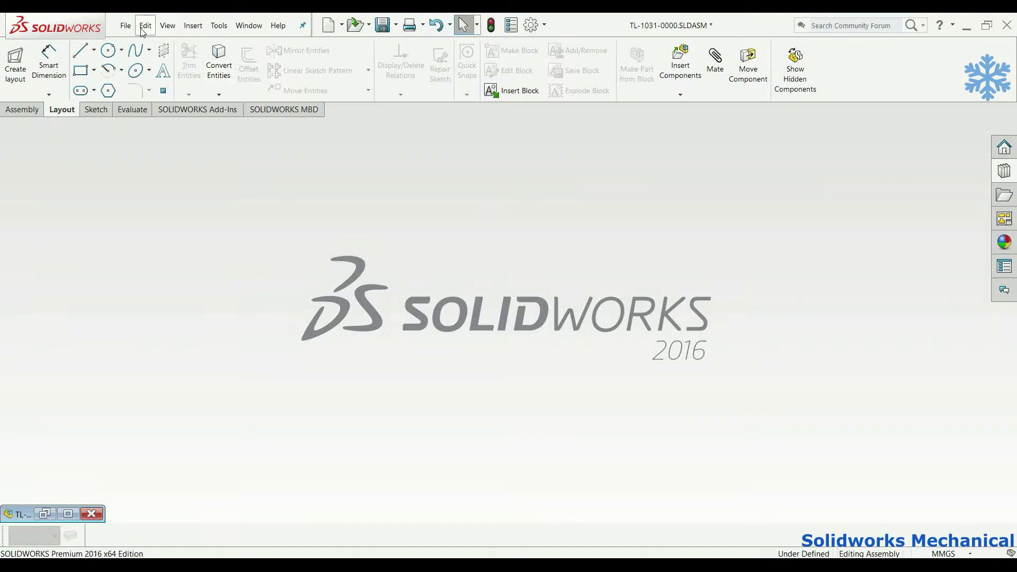
# - Create a new part, maximize it, and start a revolve sketch on the Front Plane
pyautogui.click(131, 32)
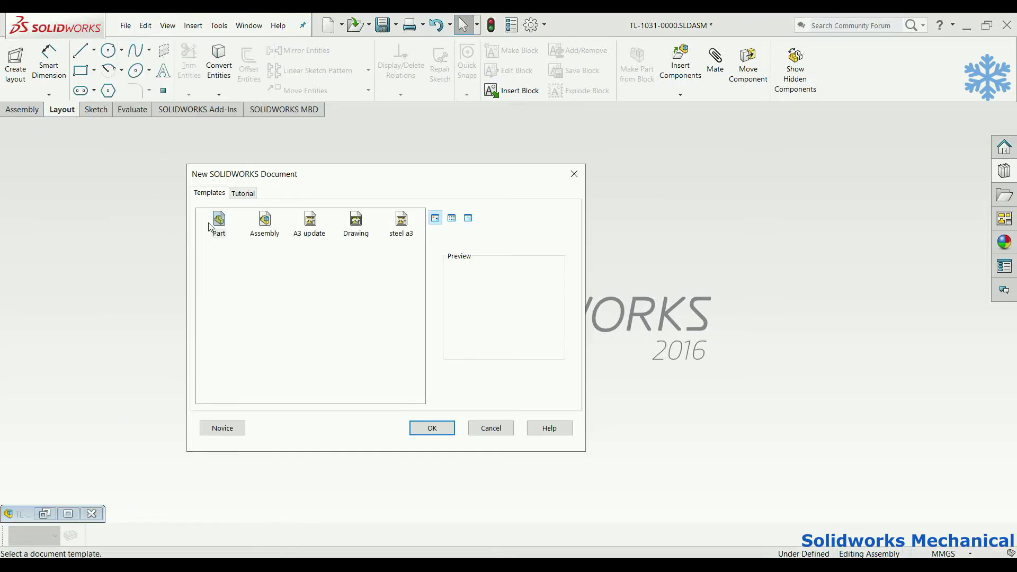
pyautogui.doubleClick(217, 223)
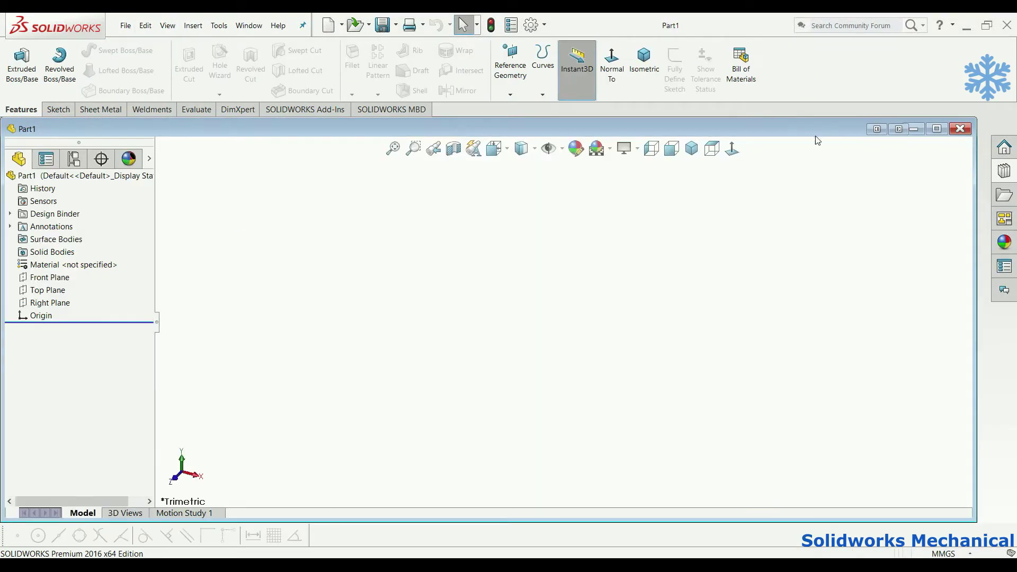
pyautogui.click(936, 129)
pyautogui.click(59, 61)
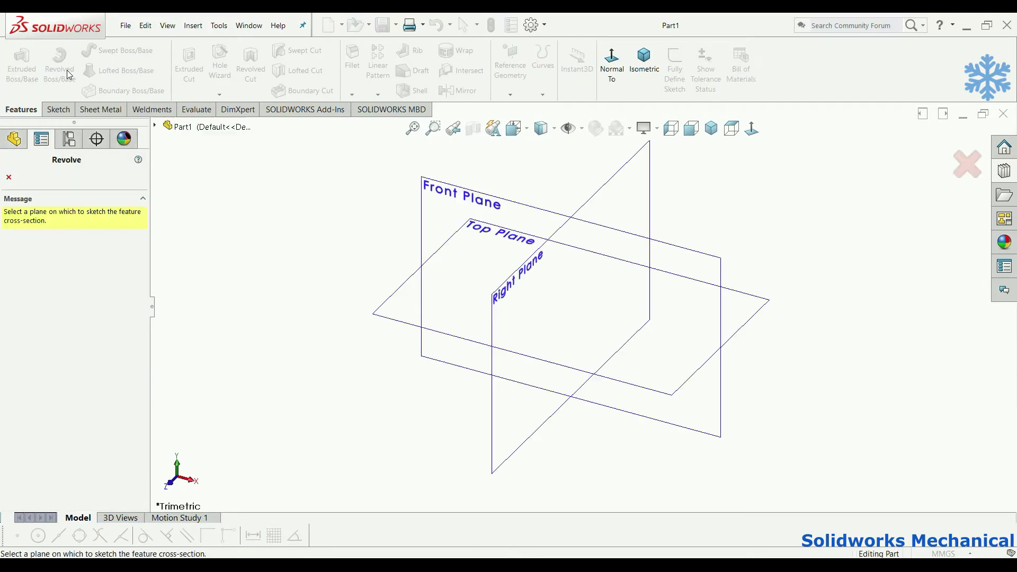
pyautogui.click(454, 185)
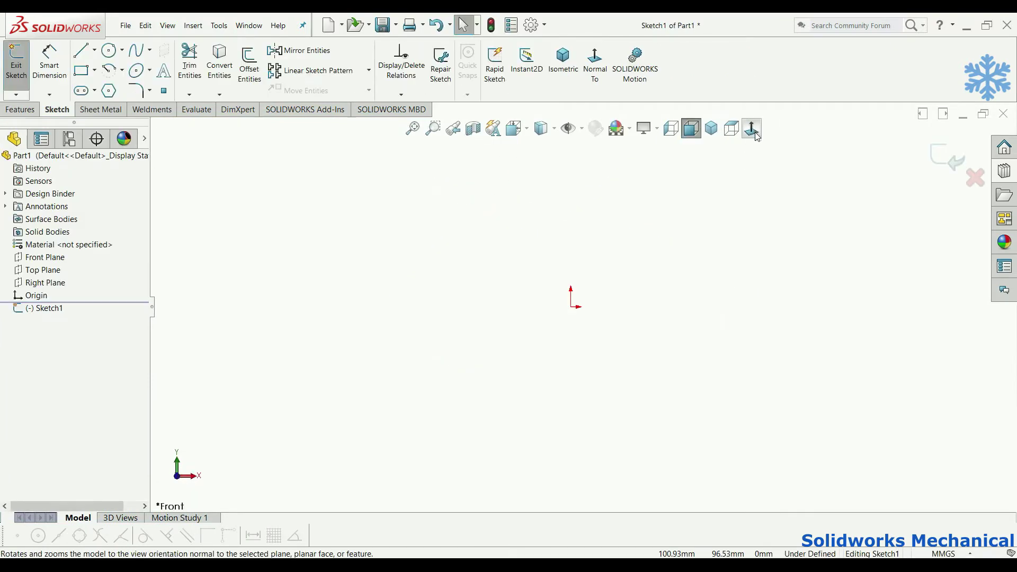
# - Draw a horizontal centerline from the origin to the right
pyautogui.click(94, 50)
pyautogui.click(108, 79)
pyautogui.click(571, 306)
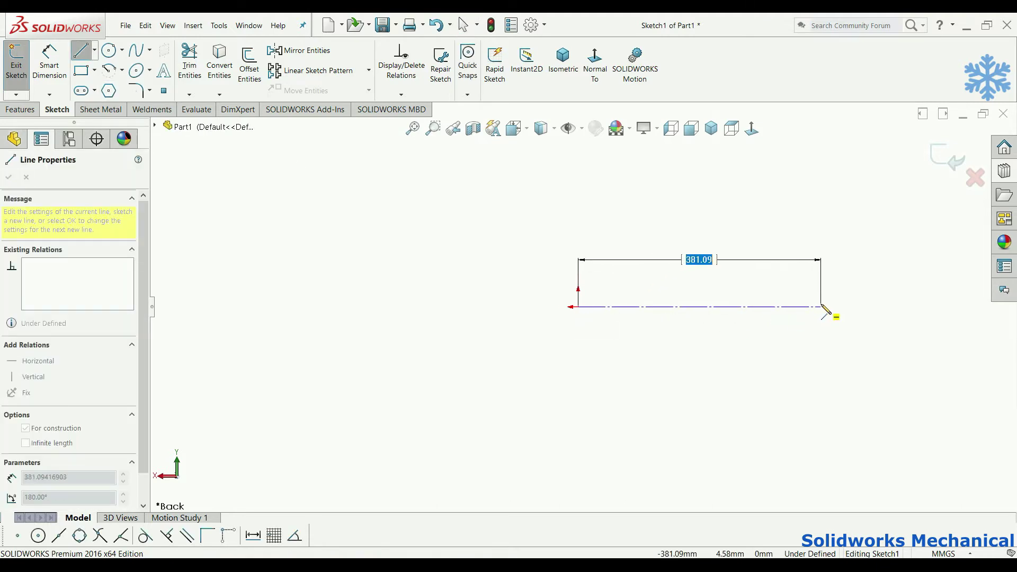
pyautogui.click(820, 306)
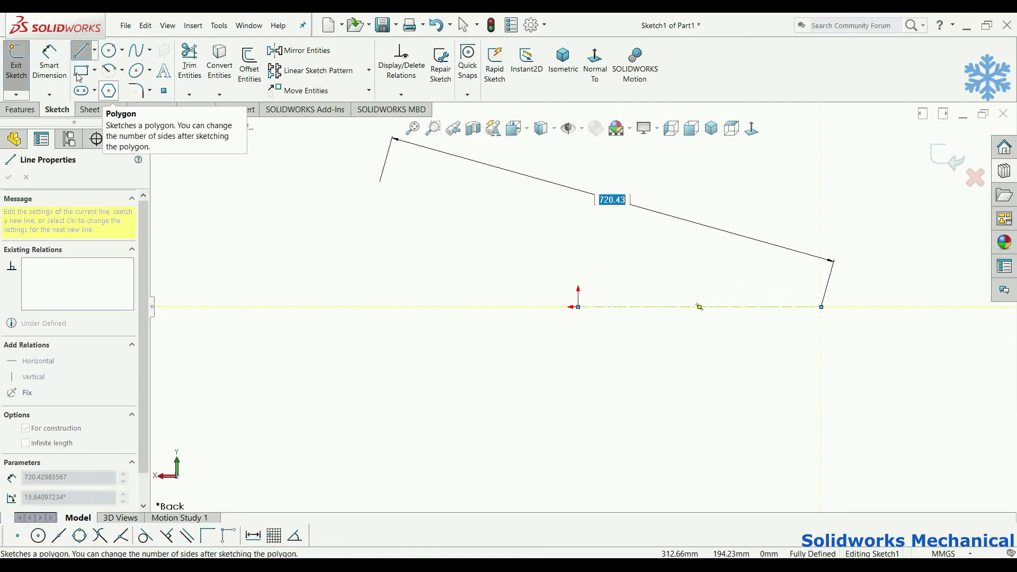
pyautogui.press('Escape')
# - Dimension the centerline length to 243 mm
pyautogui.click(50, 61)
pyautogui.click(683, 307)
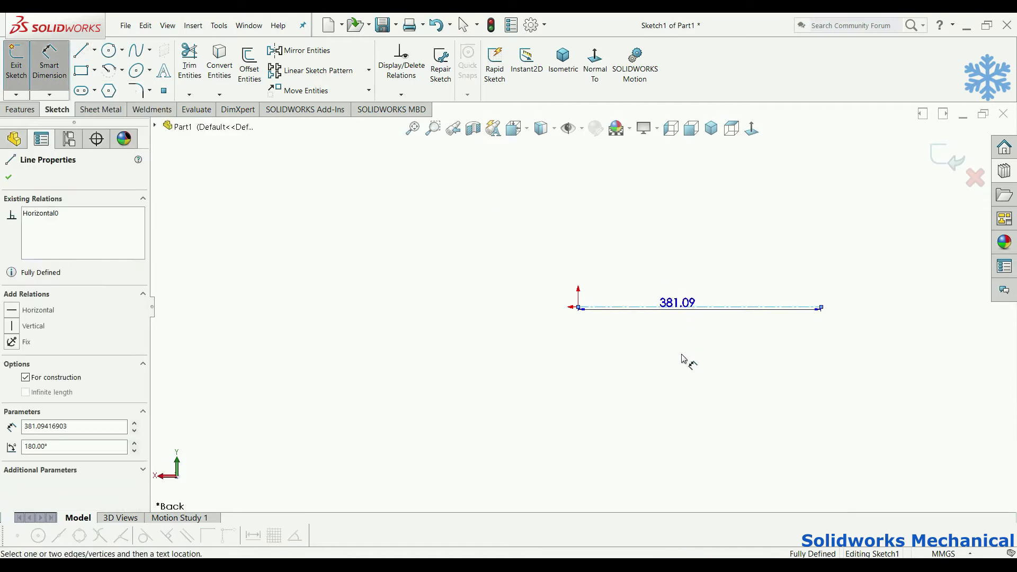
pyautogui.click(687, 350)
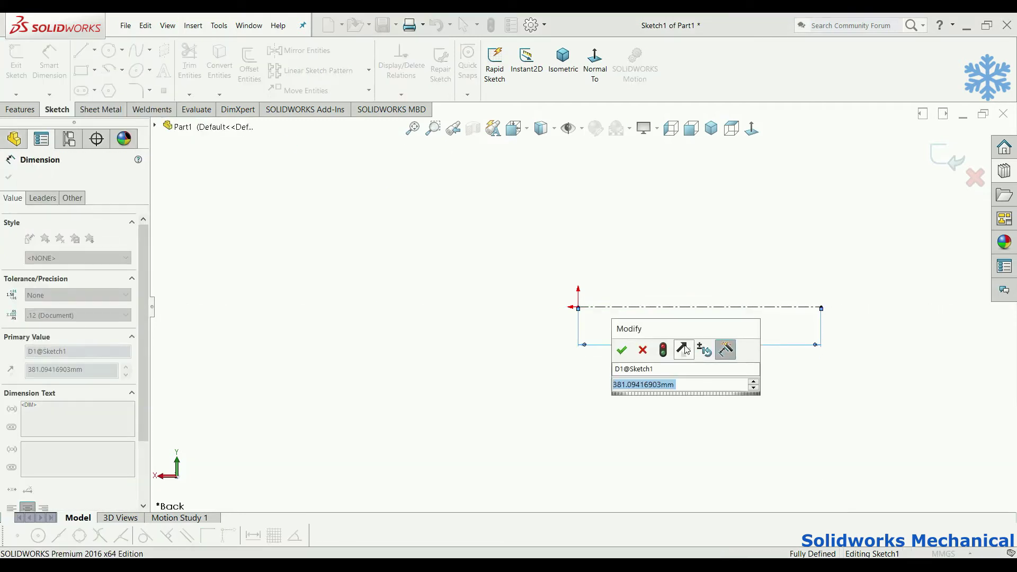
pyautogui.write('340')
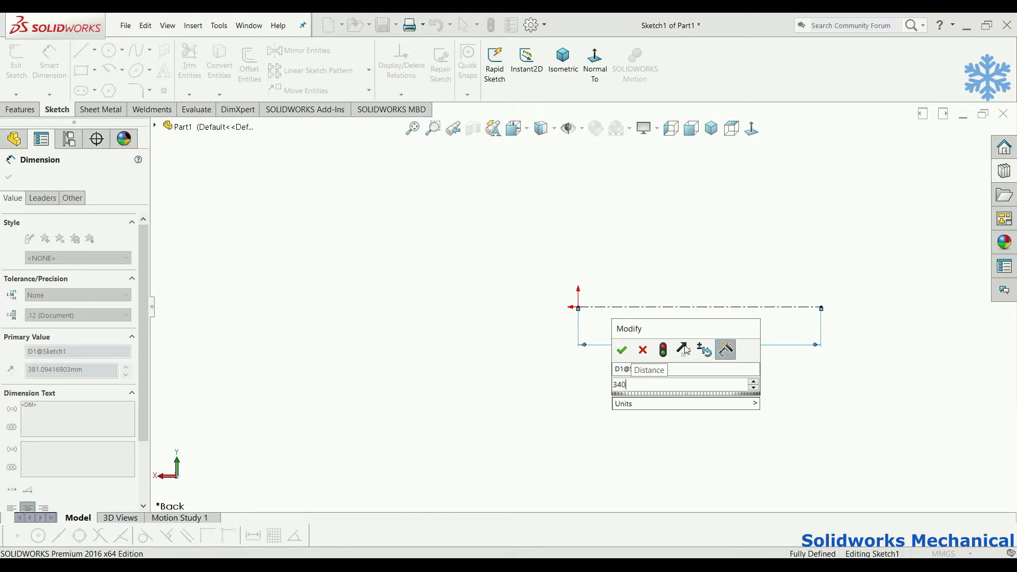
pyautogui.press('BackSpace')
pyautogui.press('BackSpace')
pyautogui.write('24')
pyautogui.press('Return')
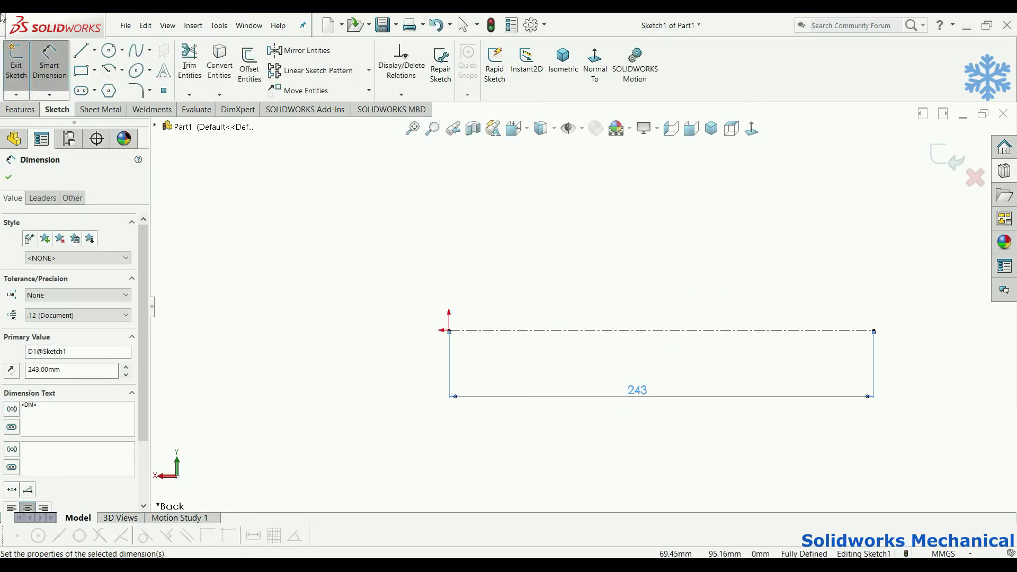
pyautogui.click(83, 51)
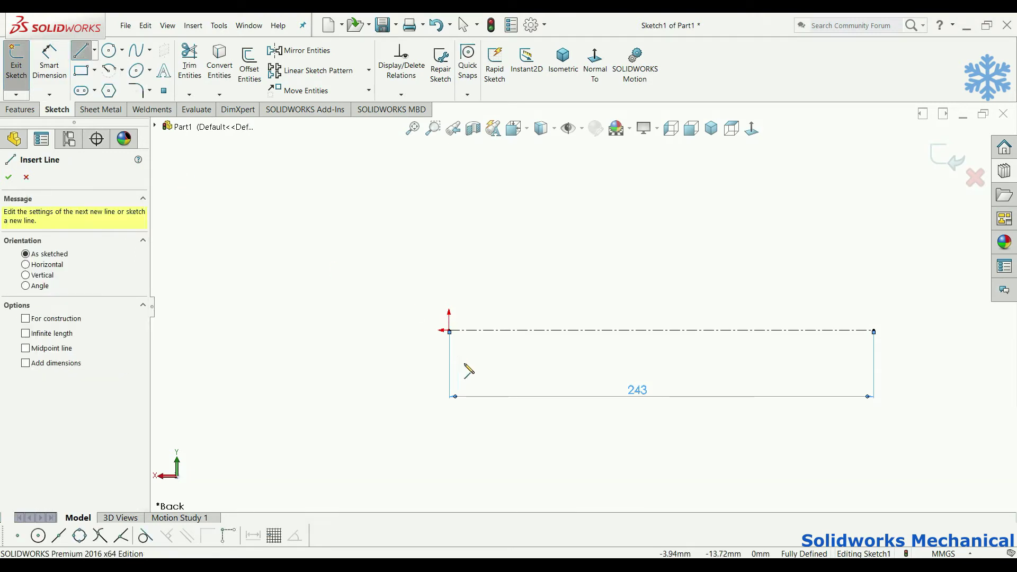
# - Sketch the outer profile's left edge, flange top, first shoulder and long middle section
pyautogui.click(450, 331)
pyautogui.click(456, 223)
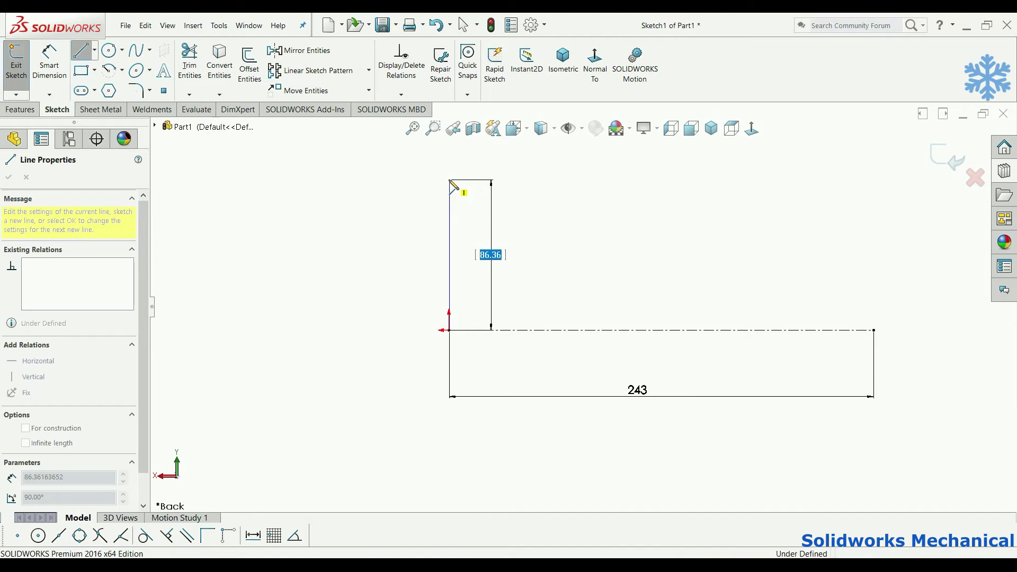
pyautogui.click(449, 180)
pyautogui.click(512, 180)
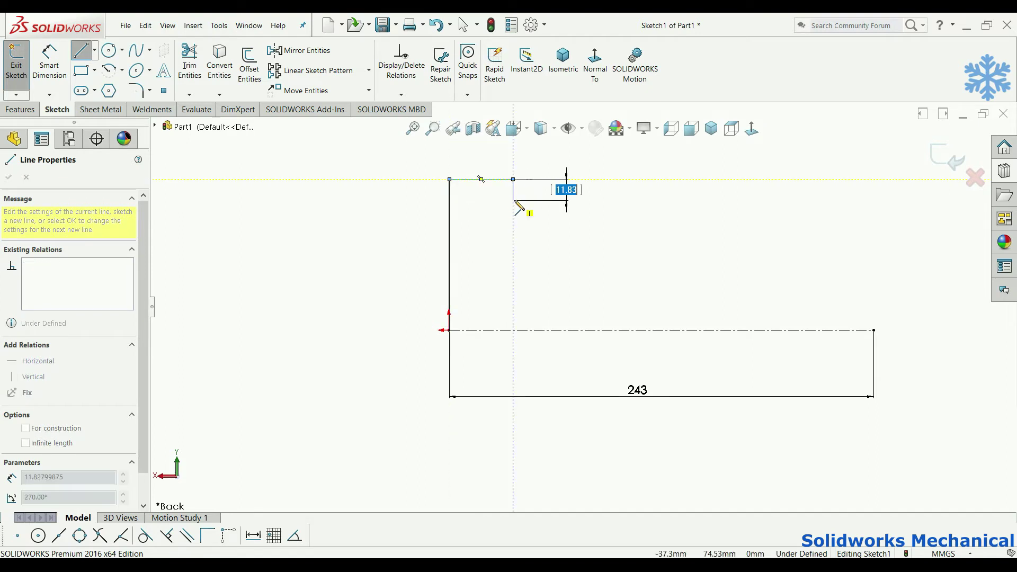
pyautogui.click(512, 207)
pyautogui.click(559, 206)
pyautogui.click(559, 219)
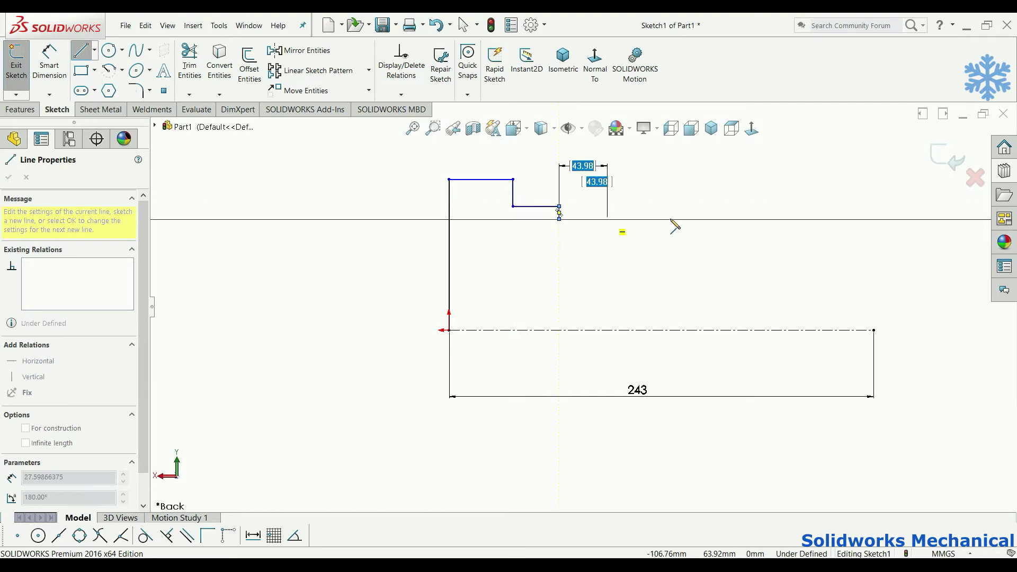
pyautogui.click(708, 219)
# - Finish the outer outline with the raised step and the last section to the right end
pyautogui.click(708, 206)
pyautogui.click(788, 206)
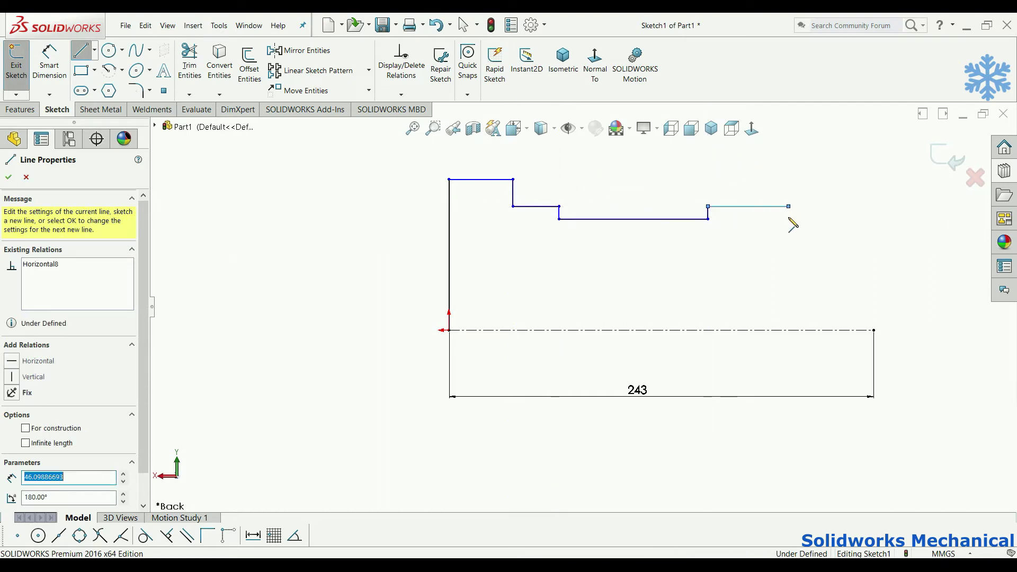
pyautogui.click(788, 223)
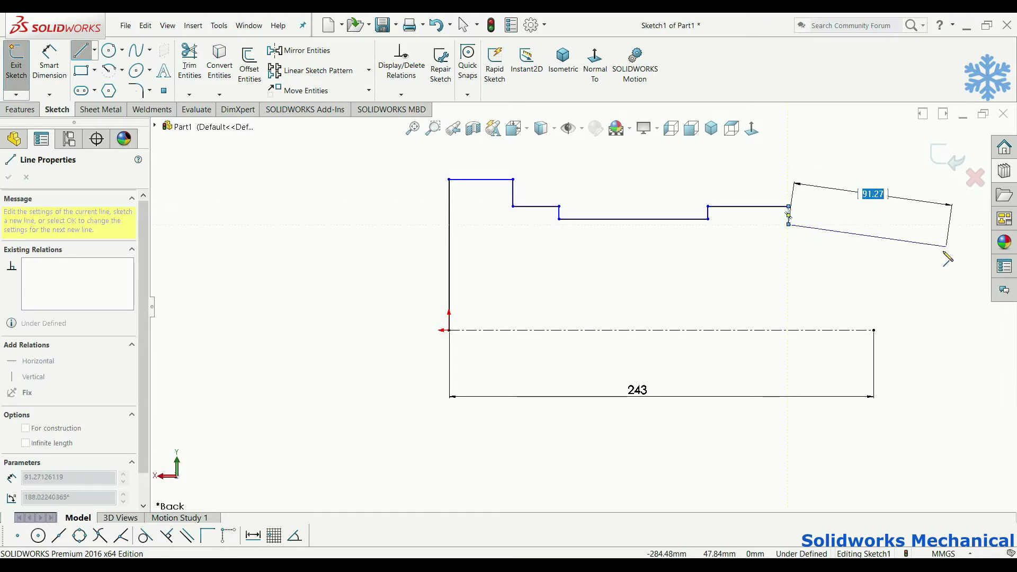
pyautogui.press('z')
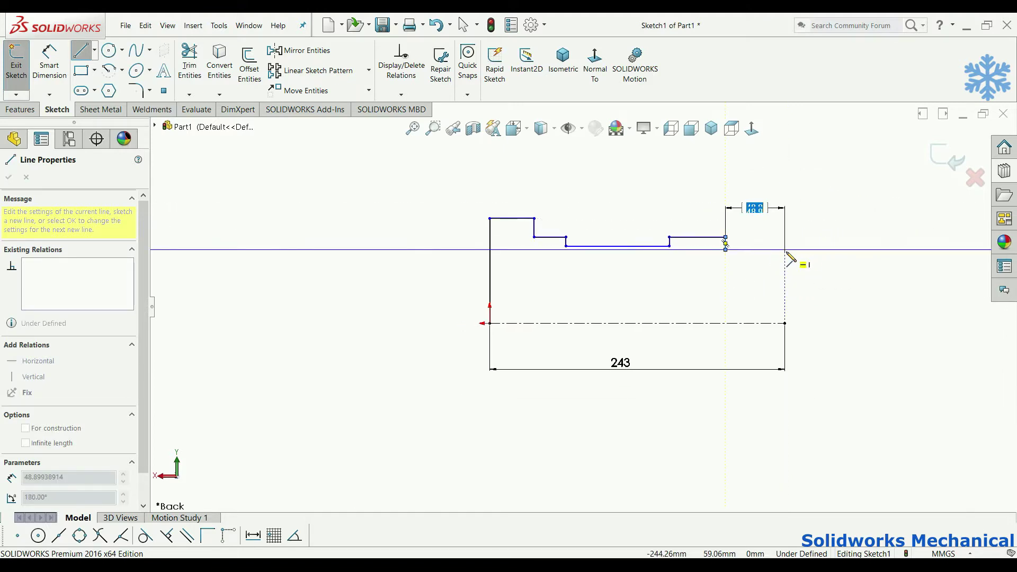
pyautogui.click(785, 250)
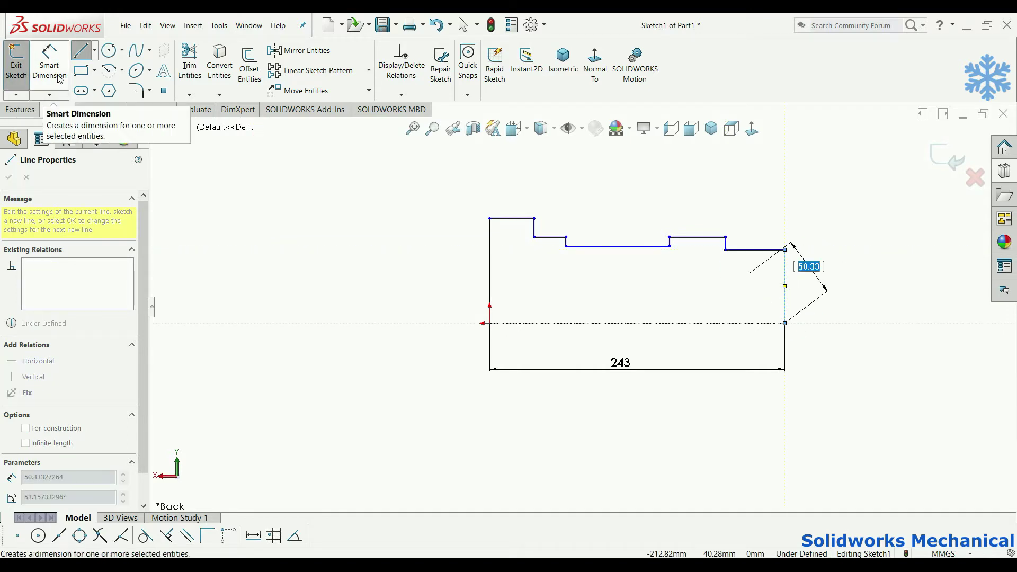
pyautogui.click(94, 50)
pyautogui.click(96, 67)
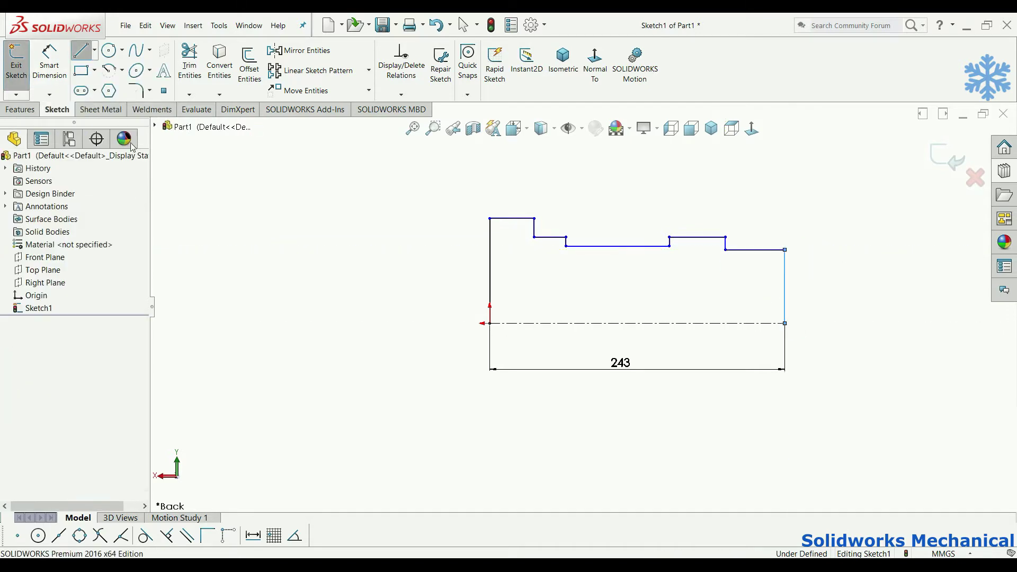
pyautogui.click(81, 50)
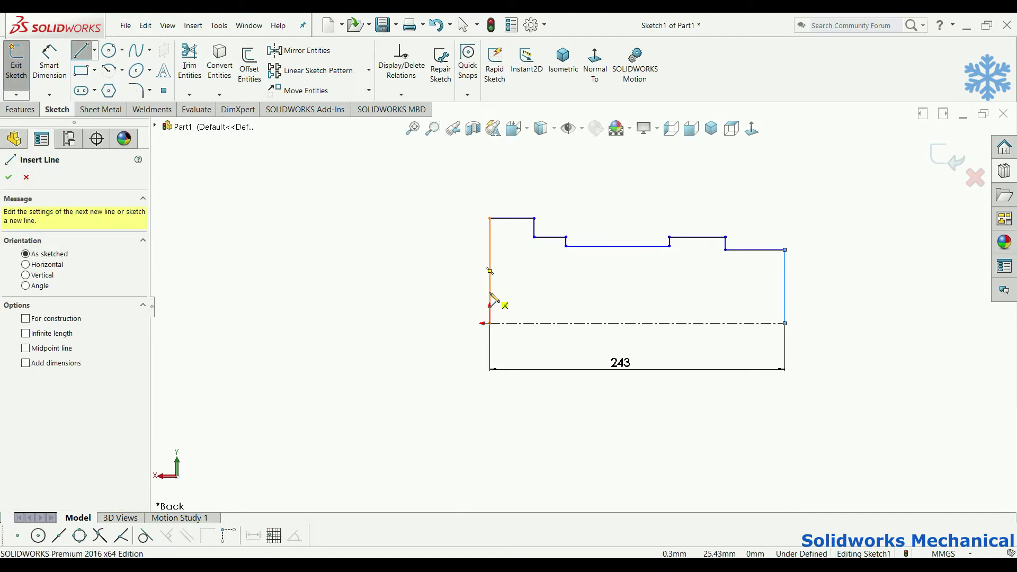
# - Draw the stepped bore outline from the left edge across to the right edge
pyautogui.click(490, 267)
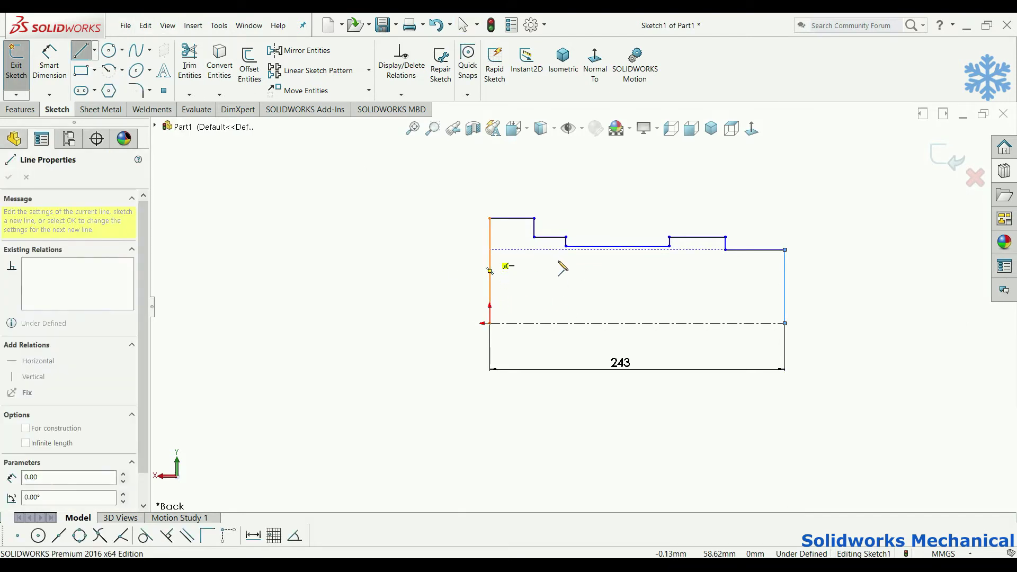
pyautogui.click(557, 250)
pyautogui.click(556, 266)
pyautogui.click(688, 266)
pyautogui.click(688, 286)
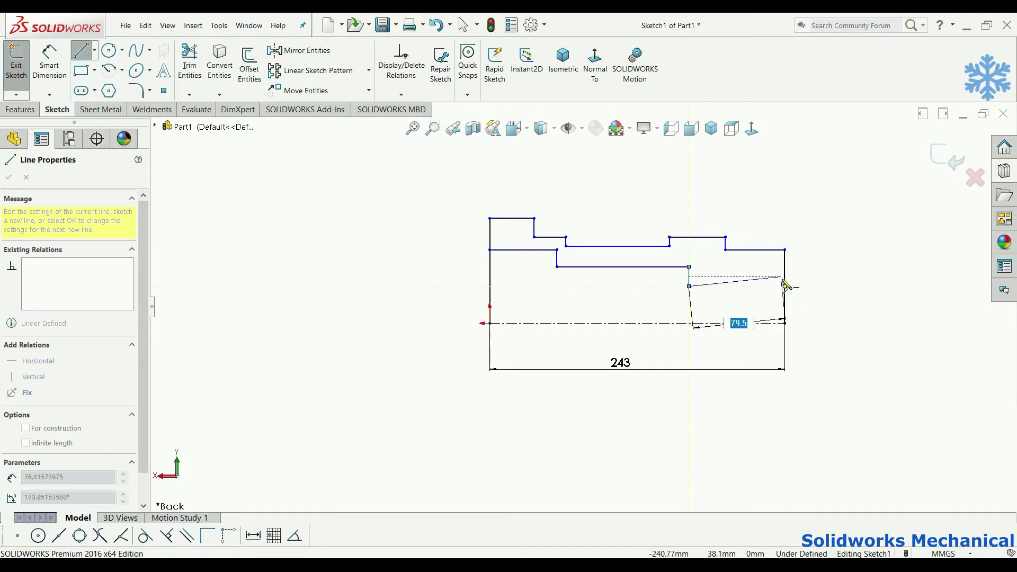
pyautogui.scroll(-1, 816, 284)
pyautogui.scroll(-4, 741, 294)
pyautogui.scroll(-2, 752, 299)
pyautogui.scroll(2, 763, 309)
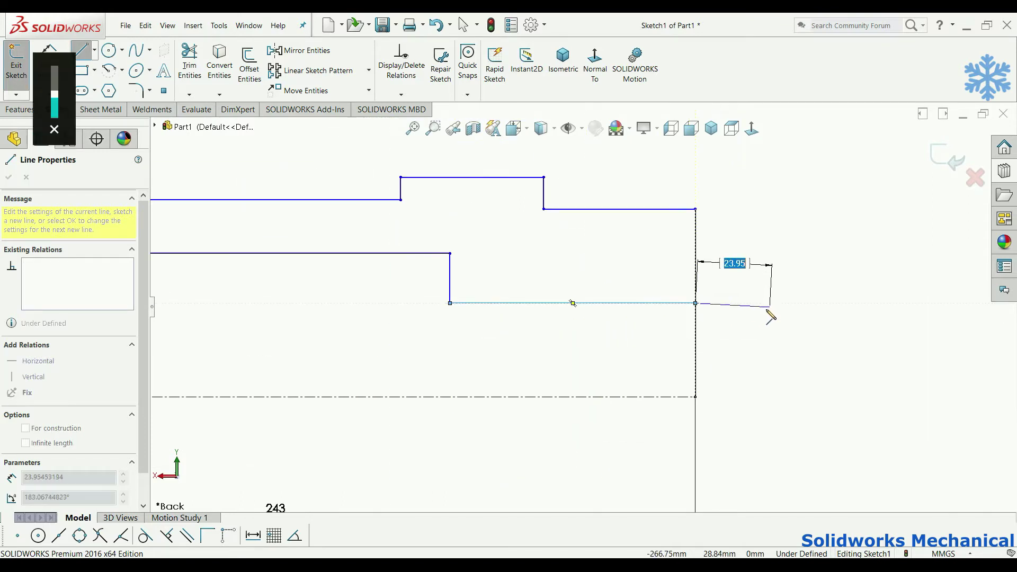
# - Fit the sketch in view and begin dimensioning the flange top line
pyautogui.press('Escape')
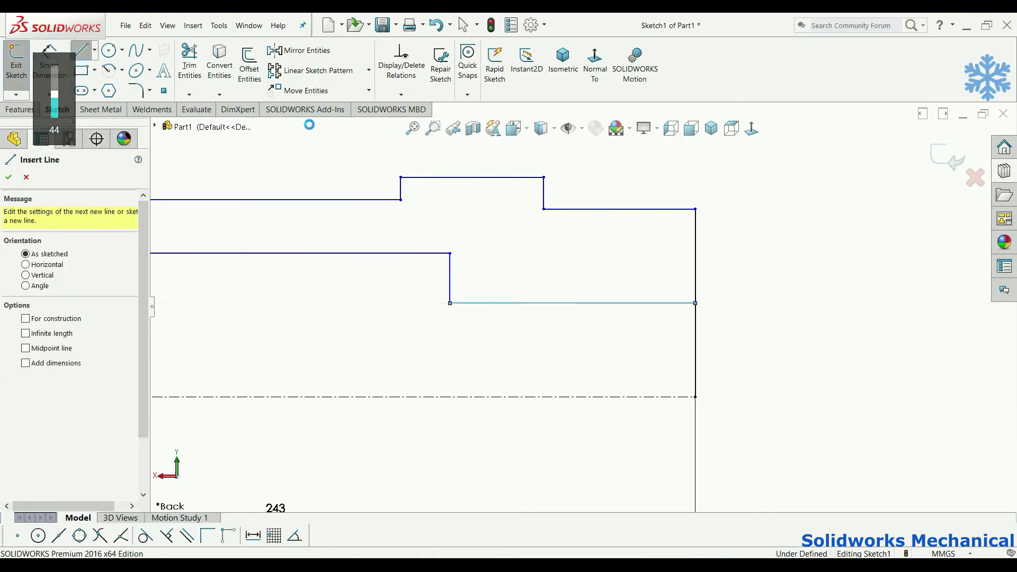
pyautogui.press('Escape')
pyautogui.press('f')
pyautogui.click(54, 74)
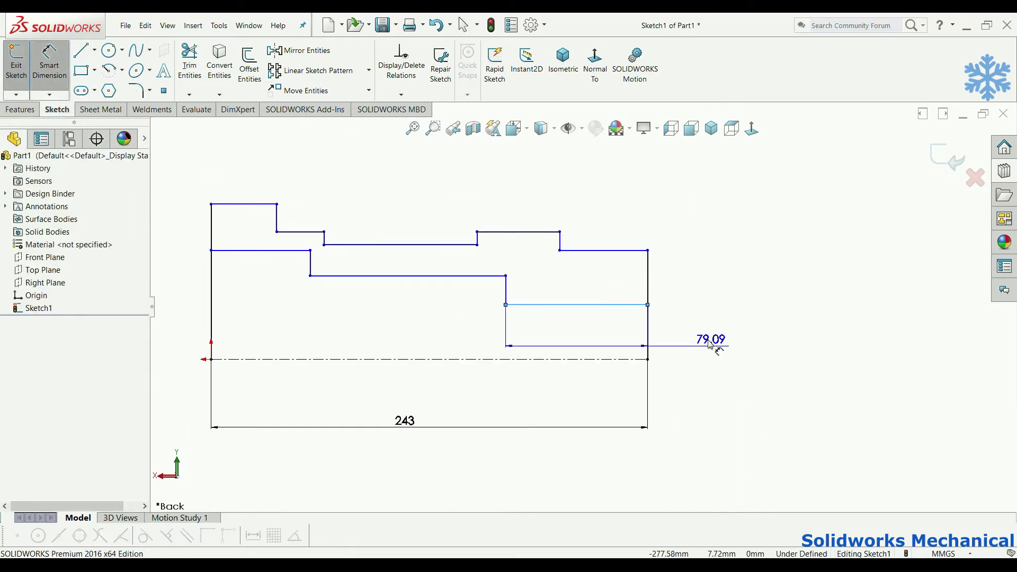
pyautogui.click(58, 72)
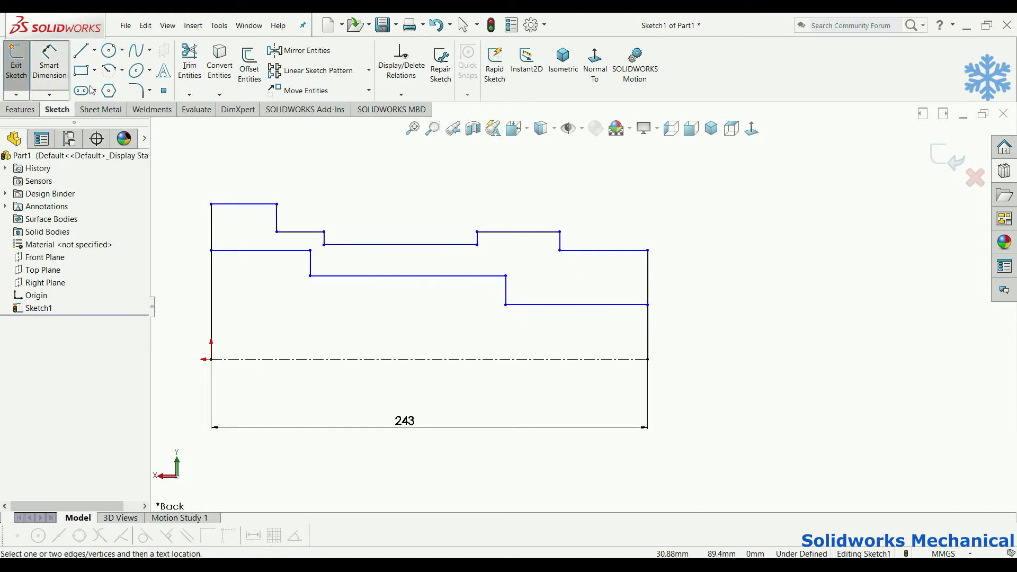
pyautogui.click(242, 204)
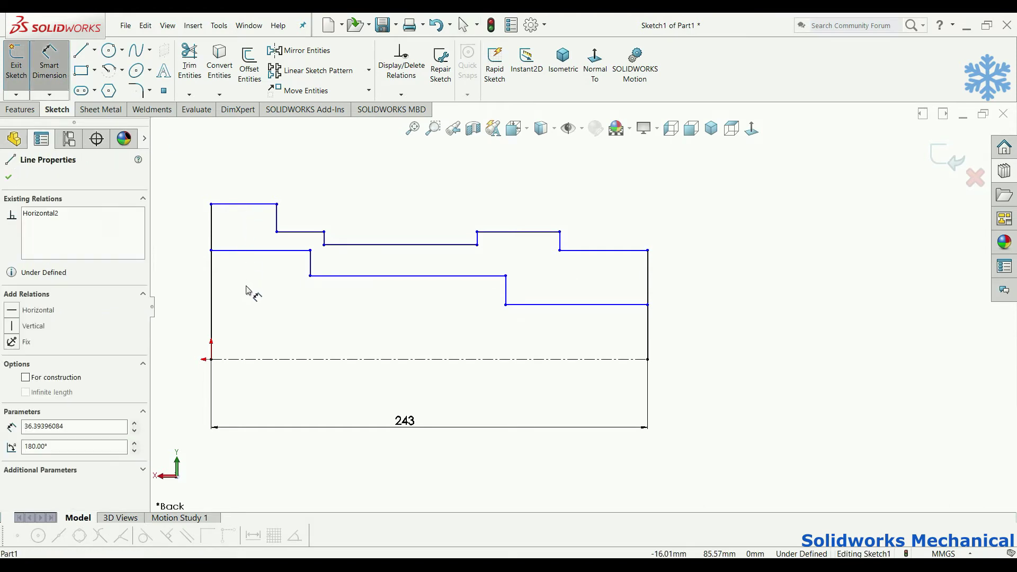
# - Dimension the flange width to 10 mm and the next step to 16 mm
pyautogui.click(245, 174)
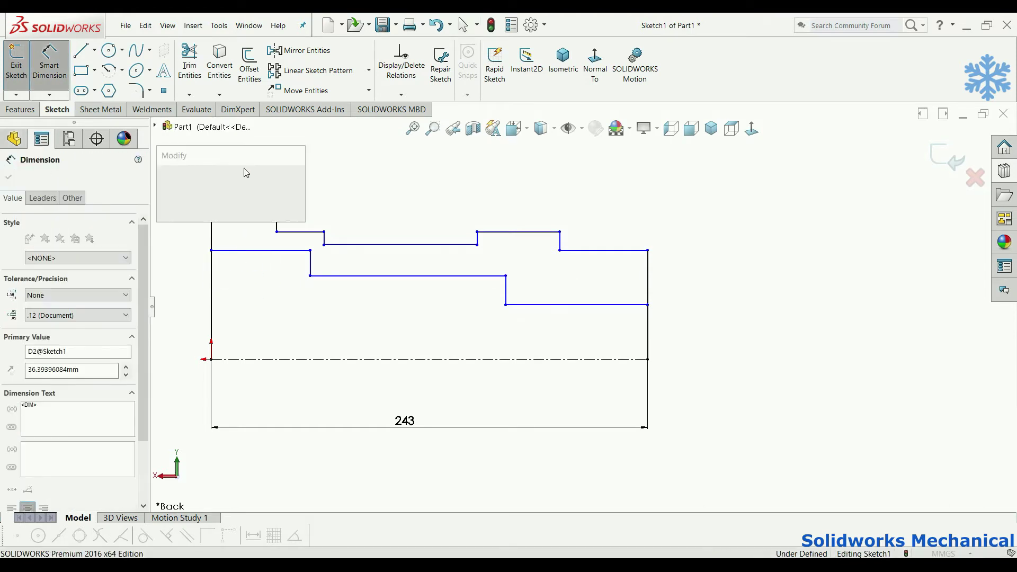
pyautogui.write('10')
pyautogui.press('Return')
pyautogui.click(285, 234)
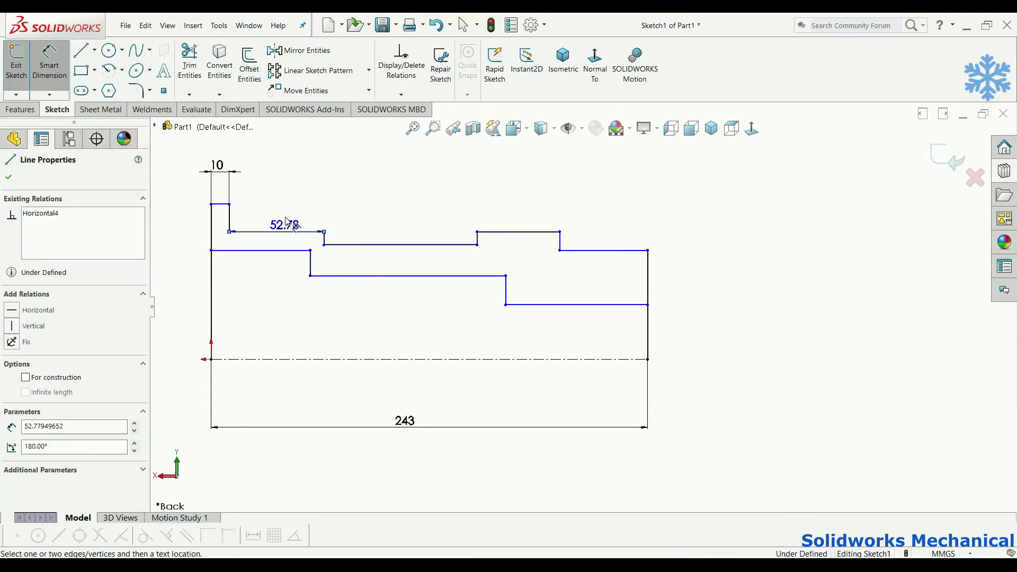
pyautogui.click(287, 221)
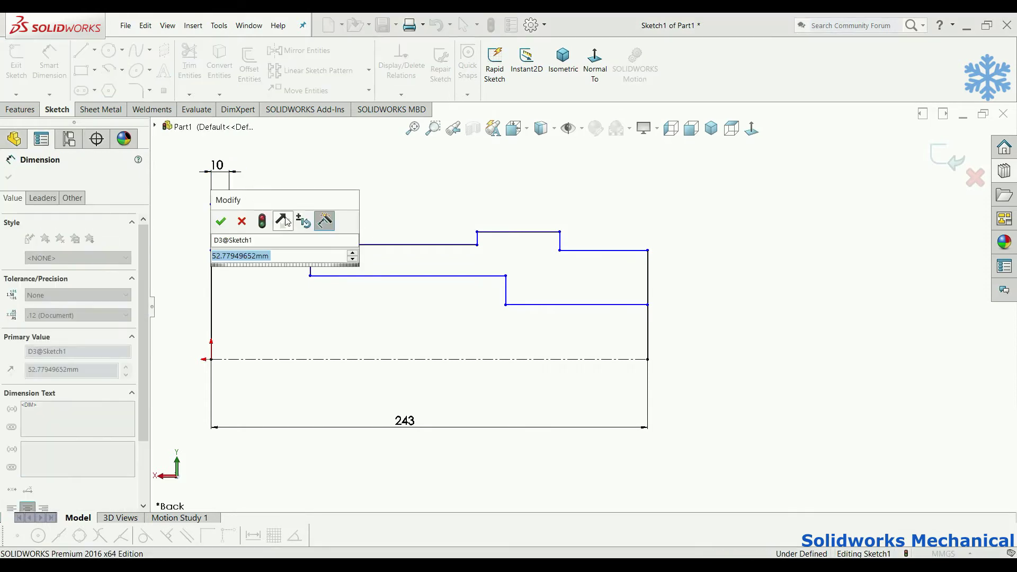
pyautogui.write('16')
pyautogui.press('Return')
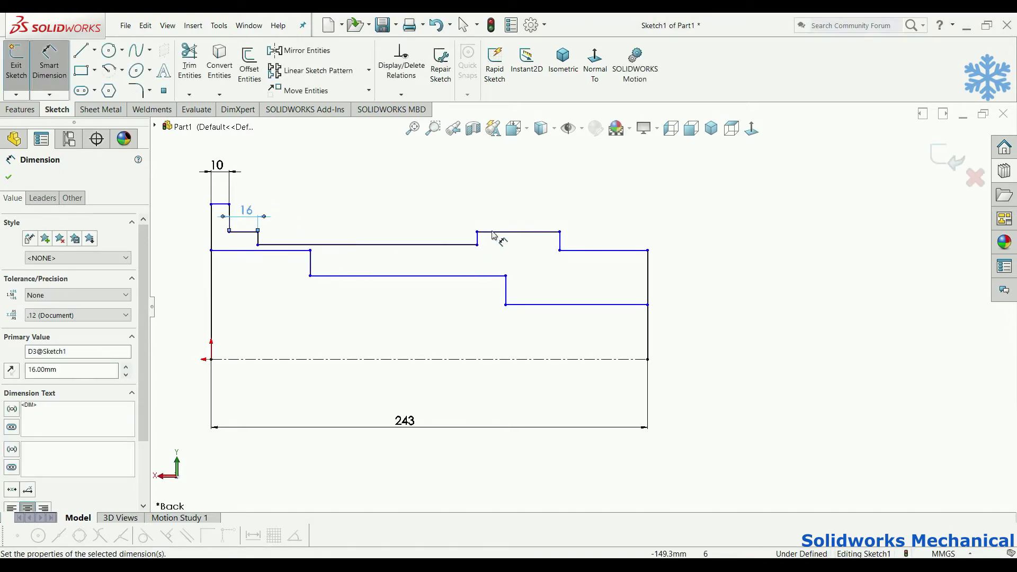
# - Add a 100 mm horizontal distance between steps, then delete it
pyautogui.click(477, 238)
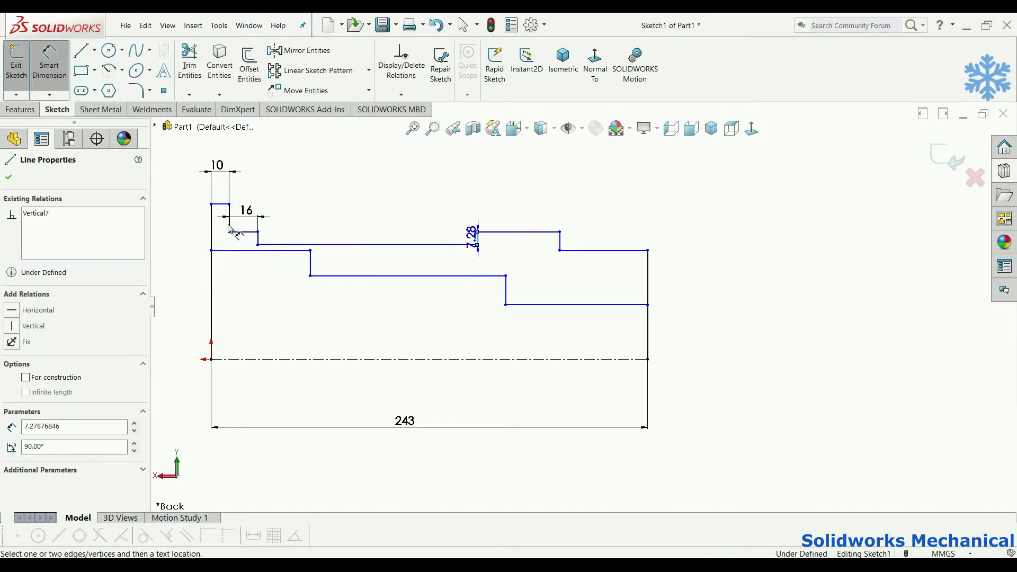
pyautogui.click(230, 226)
pyautogui.click(323, 176)
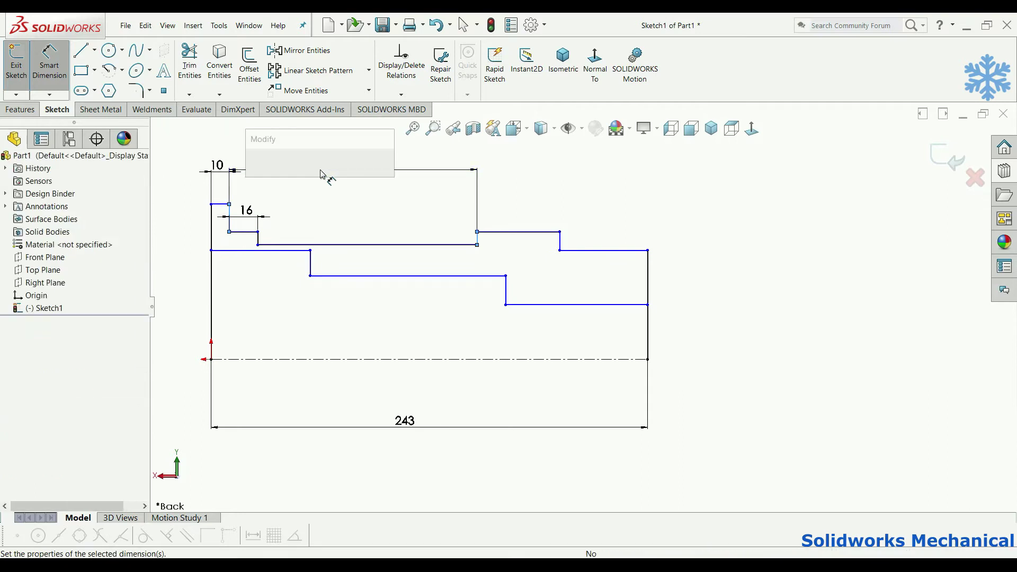
pyautogui.write('100')
pyautogui.press('Return')
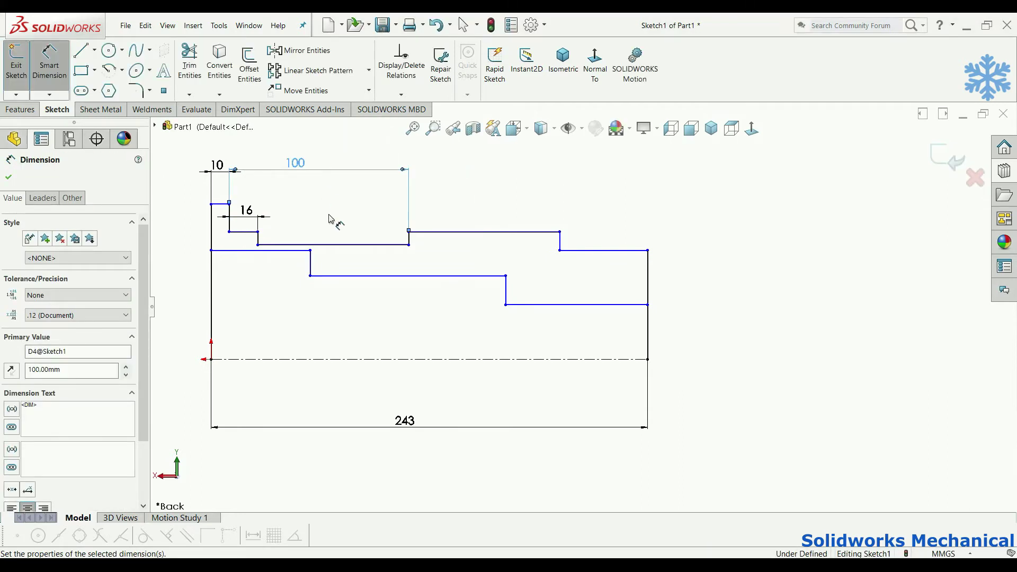
pyautogui.click(375, 245)
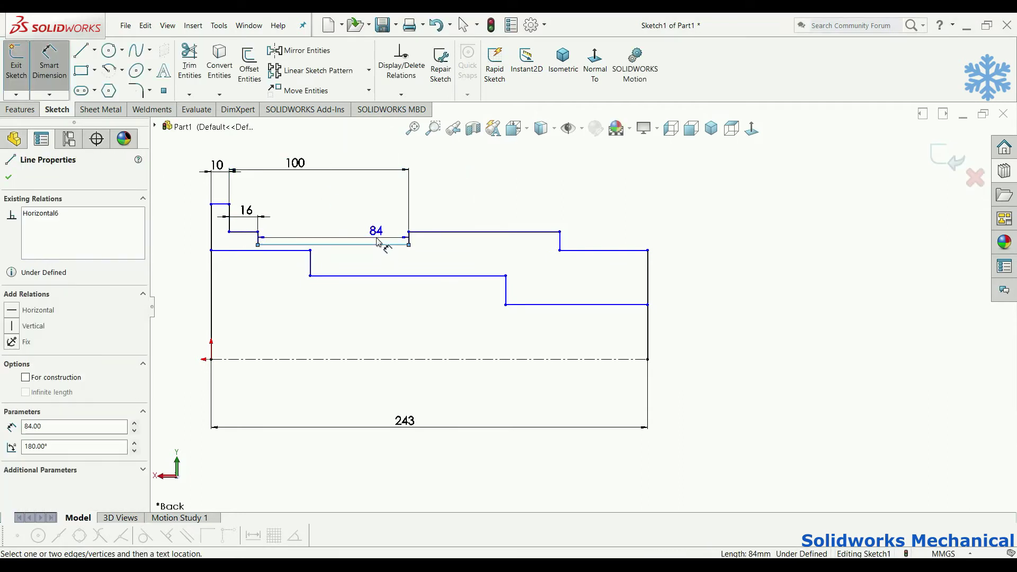
pyautogui.press('Escape')
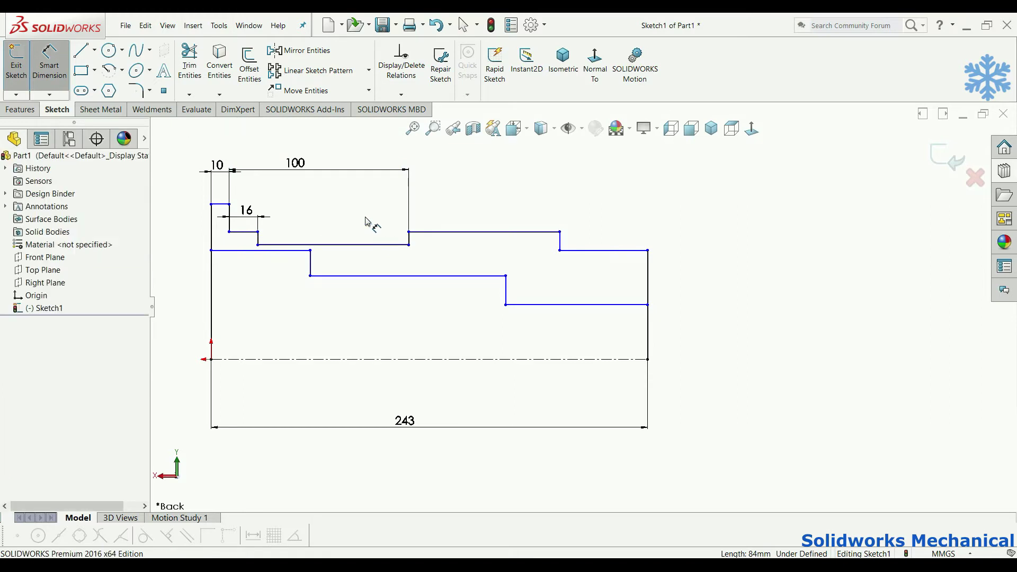
pyautogui.press('Delete')
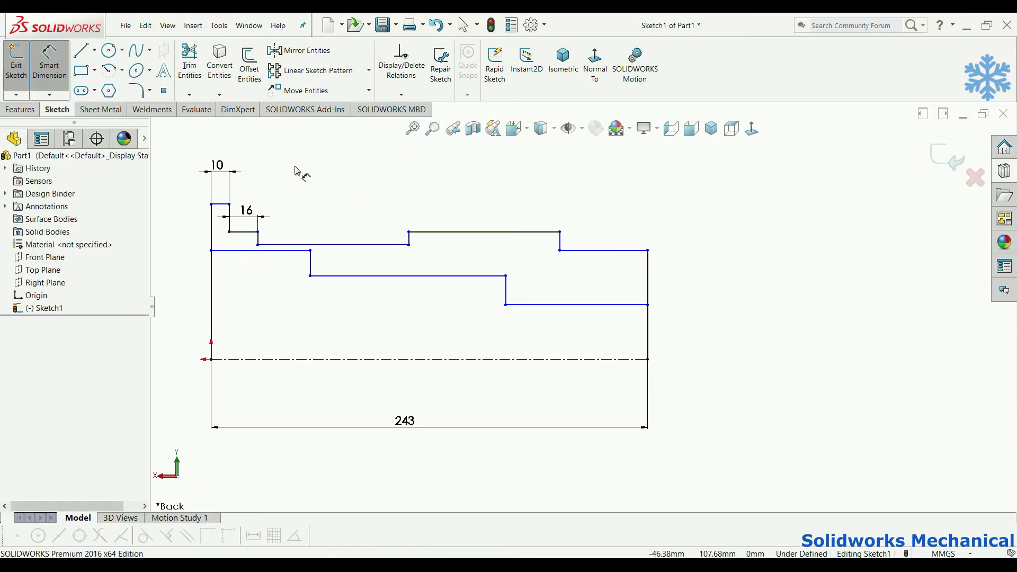
# - Add the horizontal distance between the steps again and set it to 105 mm
pyautogui.click(560, 242)
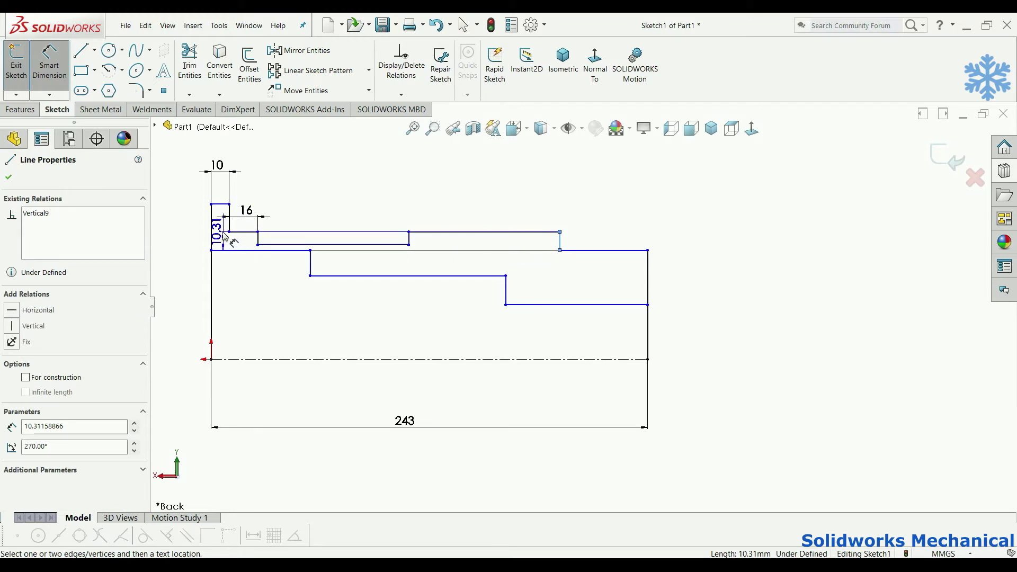
pyautogui.click(230, 236)
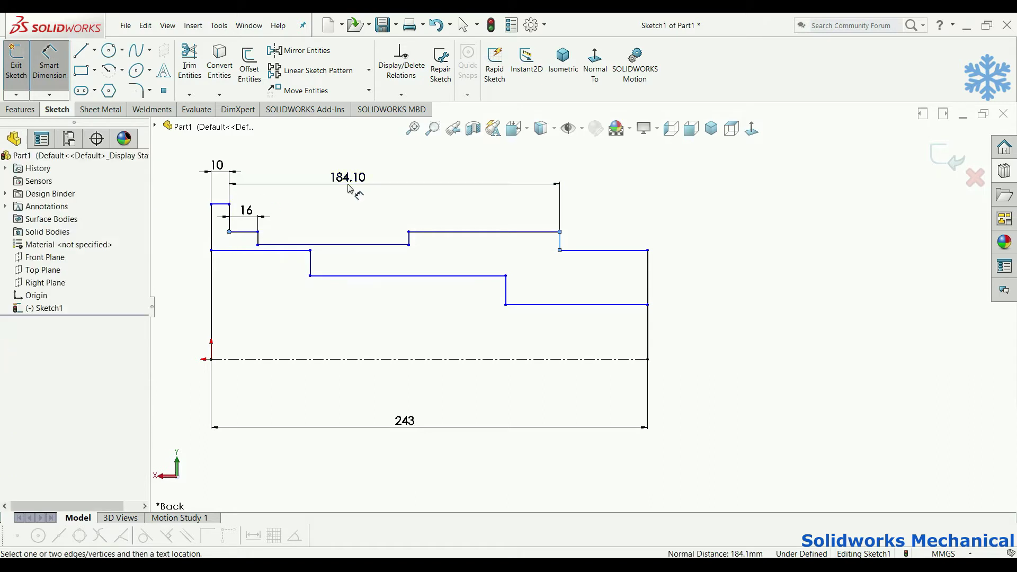
pyautogui.click(351, 192)
pyautogui.write('100')
pyautogui.press('Return')
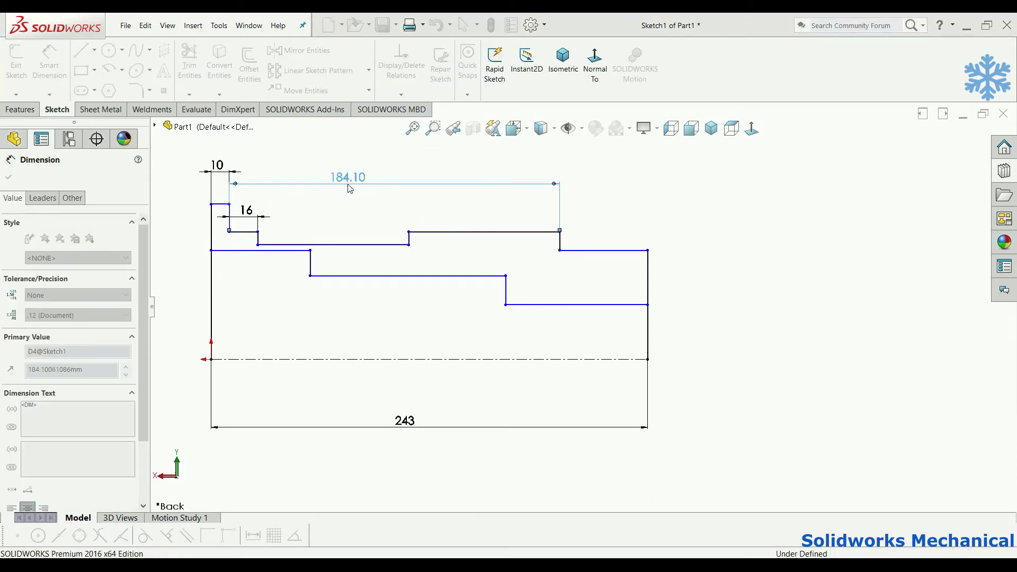
pyautogui.scroll(-2, 305, 245)
pyautogui.scroll(-3, 270, 236)
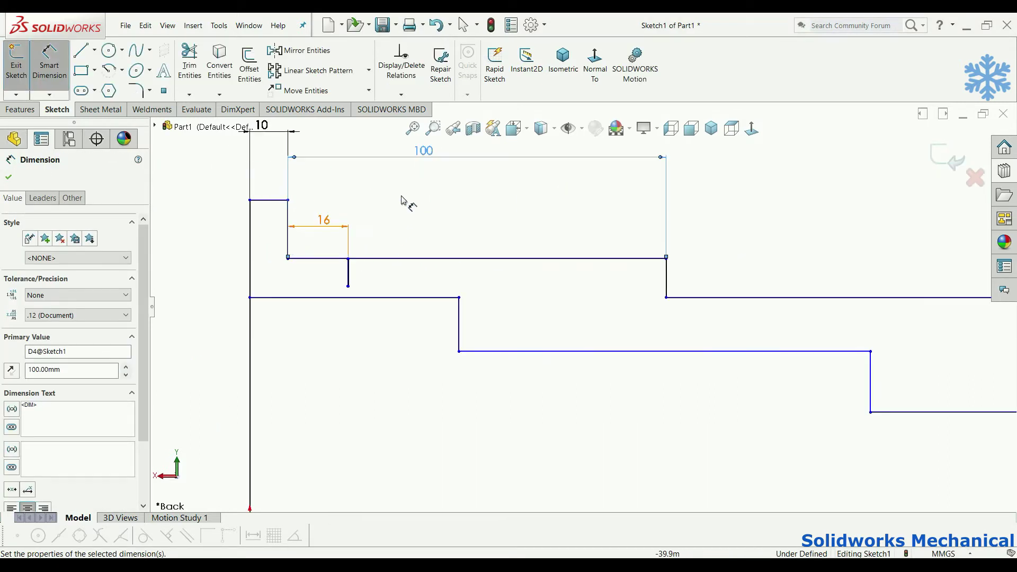
pyautogui.scroll(4, 408, 204)
pyautogui.doubleClick(497, 214)
pyautogui.write('105')
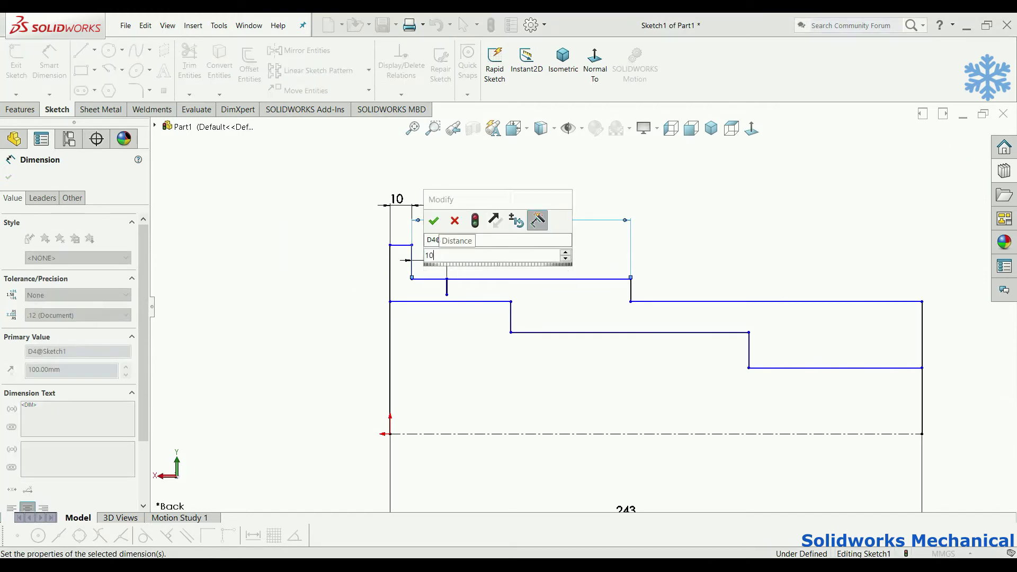
pyautogui.press('Return')
# - Add, then delete, a stray 0.10 mm gap dimension between two nearly overlapping lines
pyautogui.scroll(-2, 473, 270)
pyautogui.scroll(-2, 461, 284)
pyautogui.scroll(-3, 466, 318)
pyautogui.scroll(-1, 490, 301)
pyautogui.scroll(-2, 506, 291)
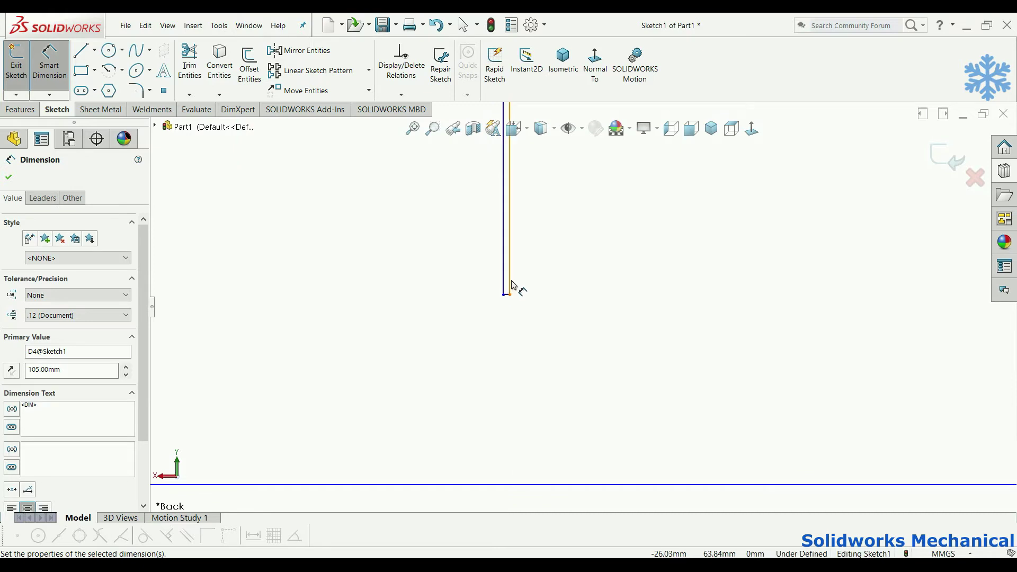
pyautogui.click(506, 289)
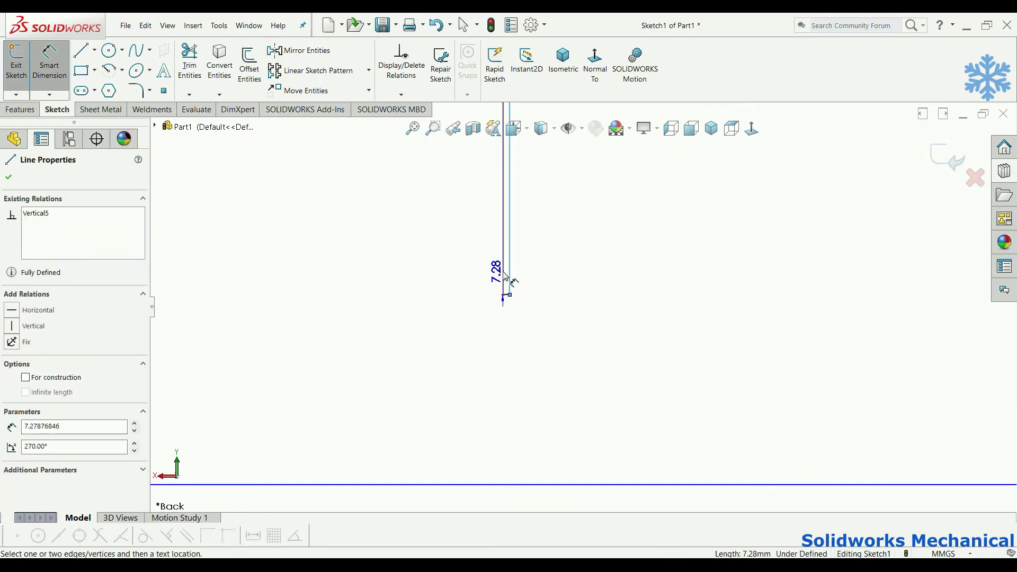
pyautogui.click(462, 333)
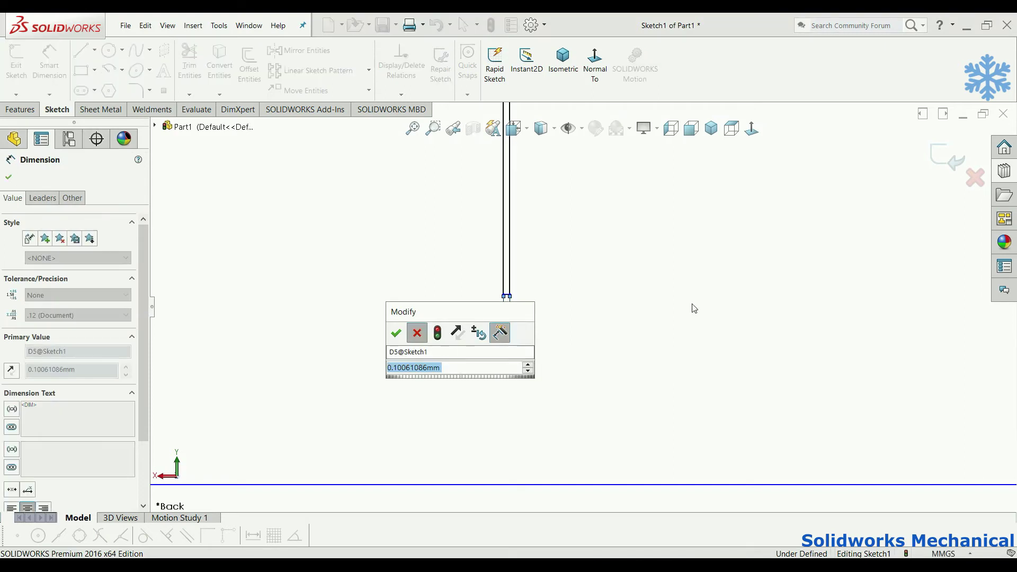
pyautogui.press('Return')
pyautogui.scroll(2, 538, 254)
pyautogui.scroll(2, 676, 228)
pyautogui.scroll(-2, 754, 247)
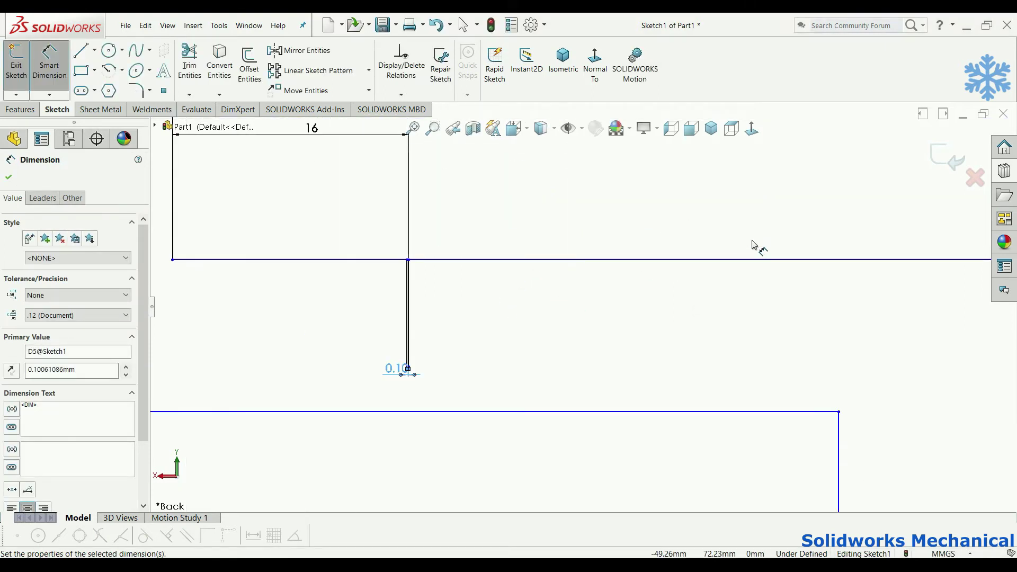
pyautogui.press('Delete')
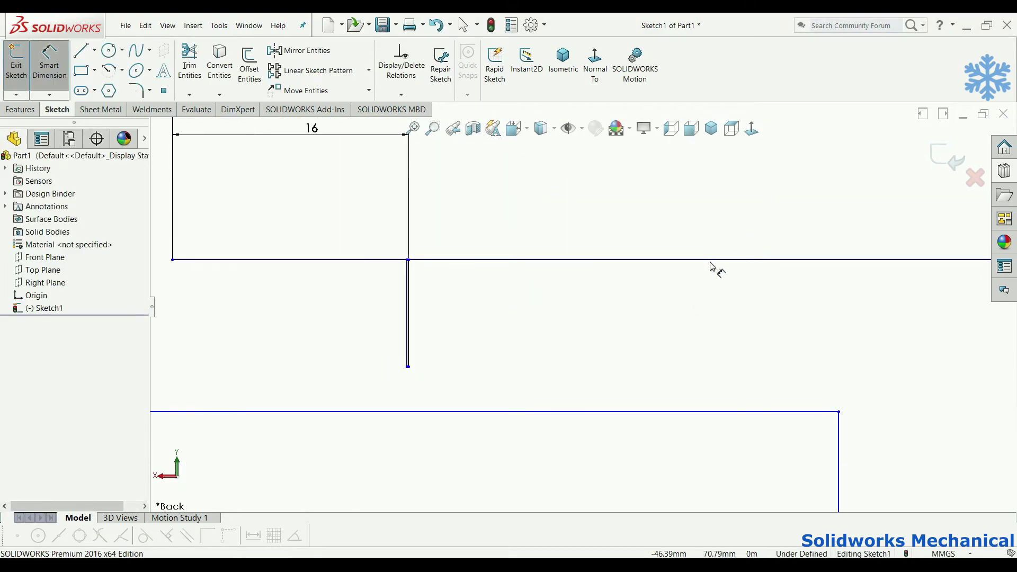
# - Dimension the raised step's top line to 36 mm
pyautogui.click(711, 260)
pyautogui.click(716, 220)
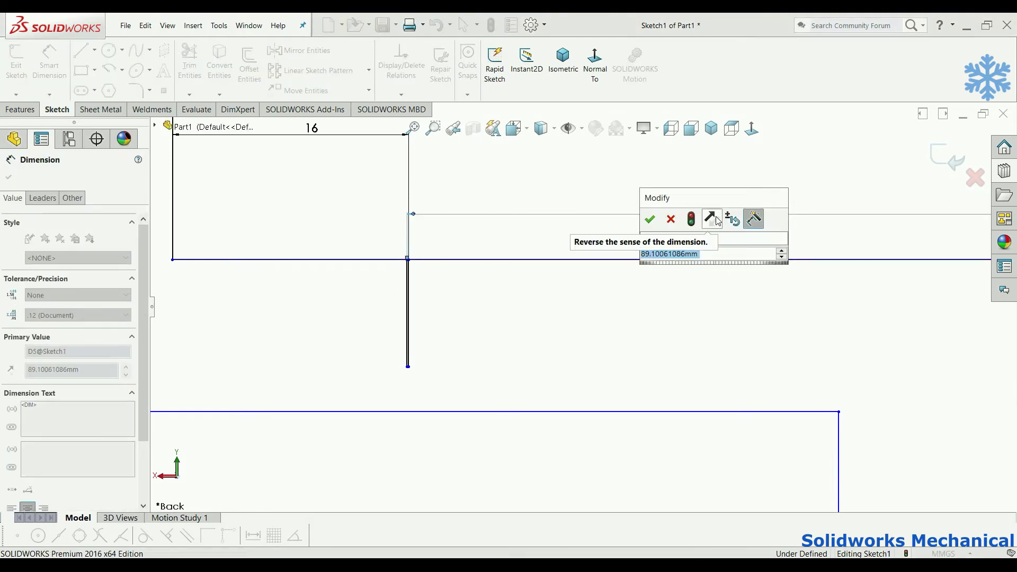
pyautogui.write('36')
pyautogui.press('Return')
pyautogui.scroll(2, 588, 233)
pyautogui.scroll(2, 688, 275)
pyautogui.scroll(2, 771, 307)
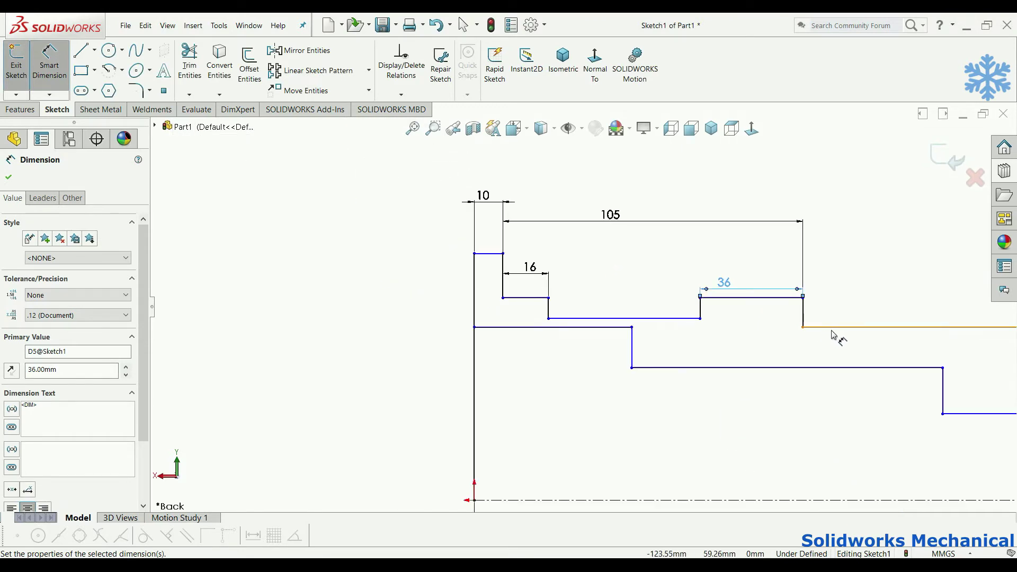
pyautogui.scroll(2, 829, 335)
# - Dimension the right end's top line 18 mm (36/2) from the centreline
pyautogui.click(783, 334)
pyautogui.click(795, 316)
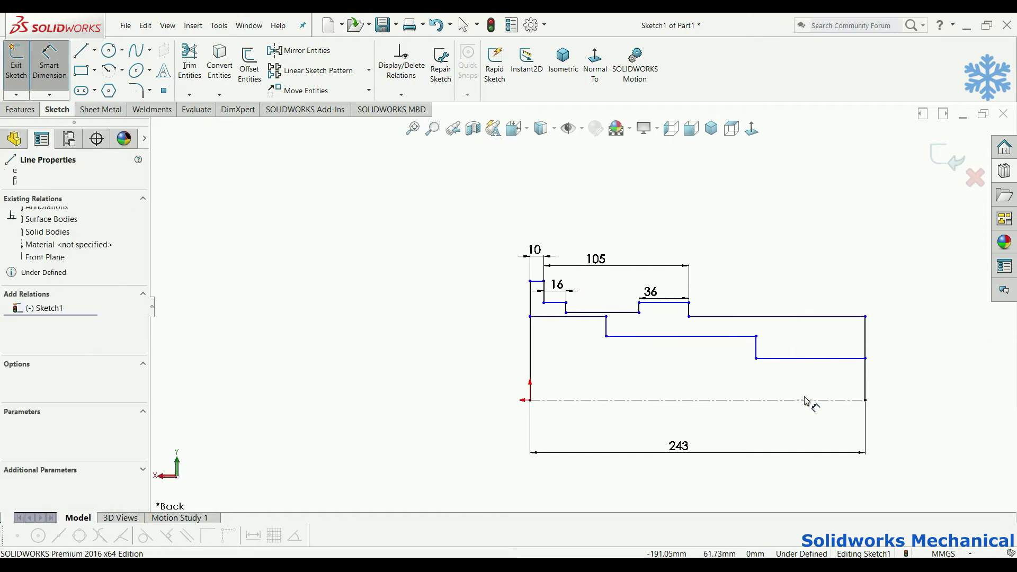
pyautogui.click(802, 400)
pyautogui.click(900, 365)
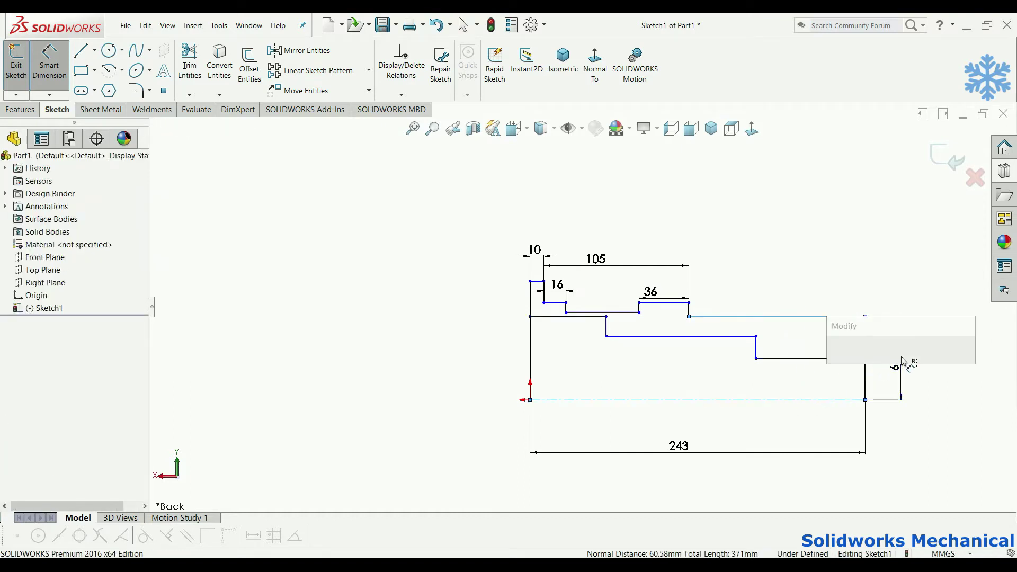
pyautogui.write('36/2')
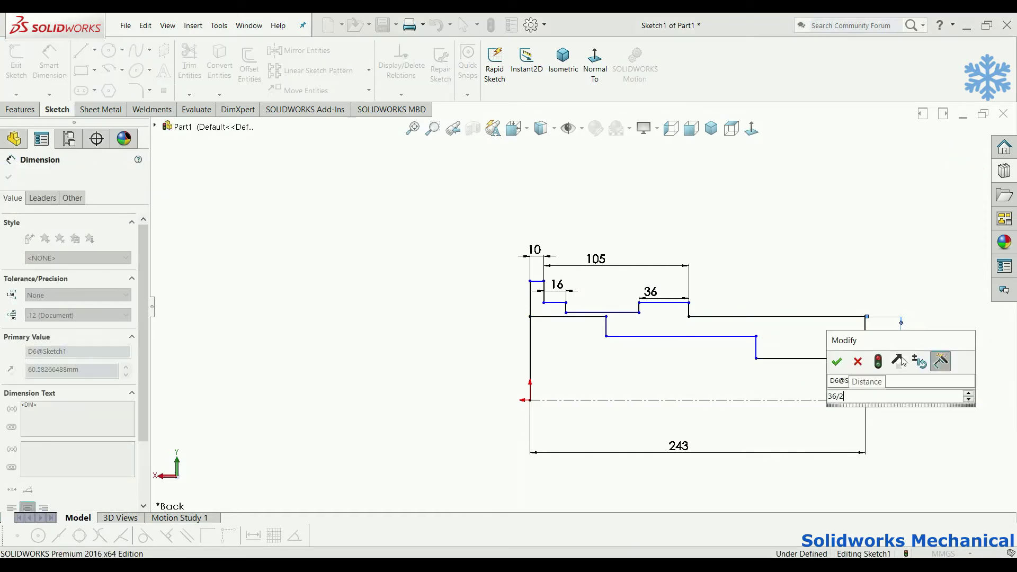
pyautogui.press('Return')
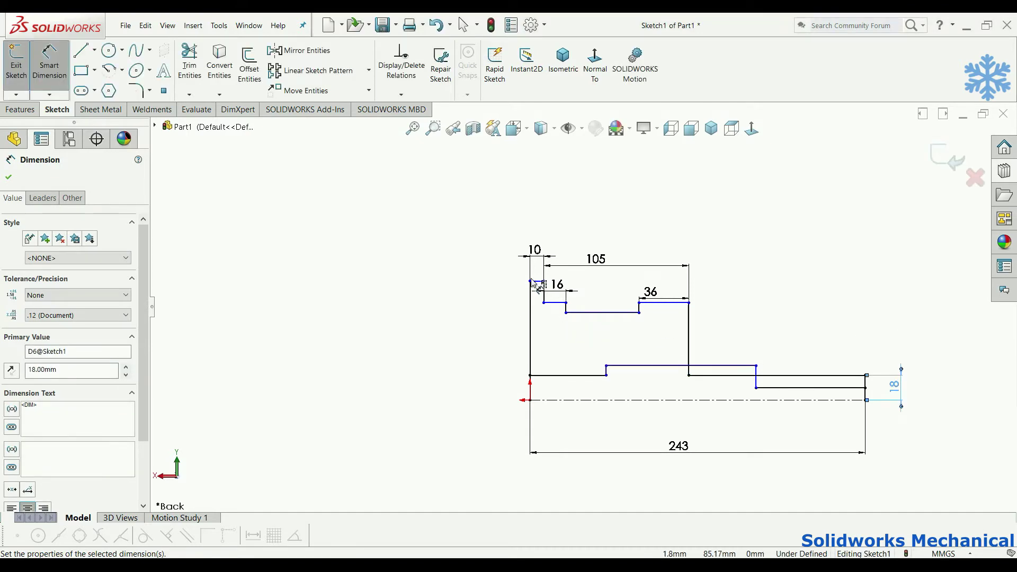
# - Dimension the upper-left corner 30 mm from the centreline
pyautogui.click(530, 281)
pyautogui.click(525, 400)
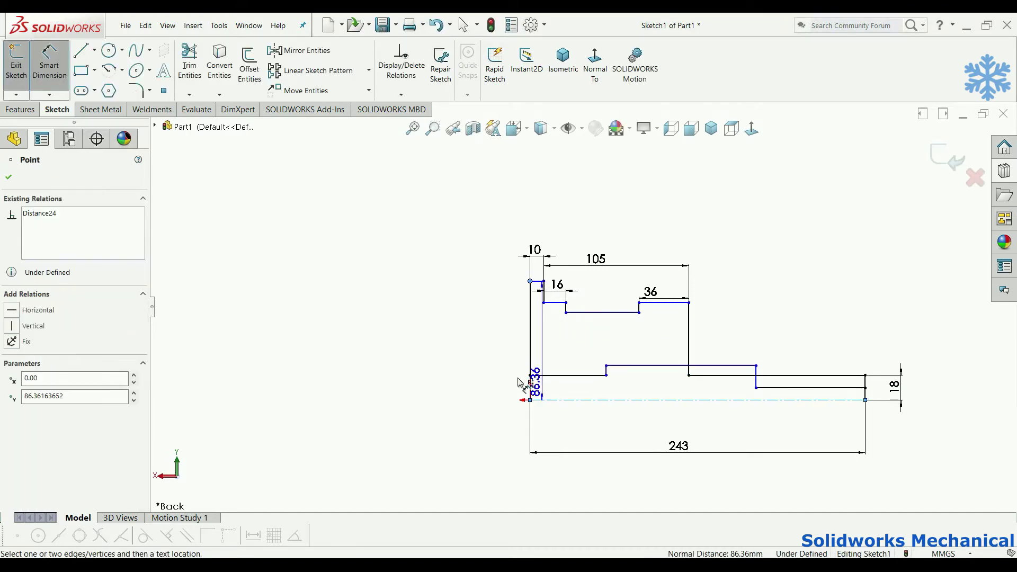
pyautogui.click(475, 364)
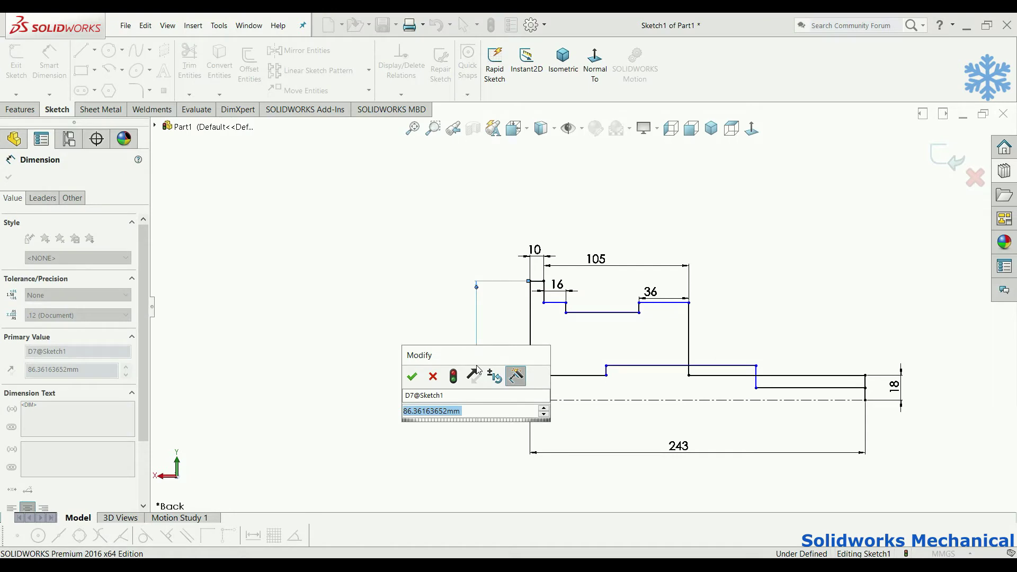
pyautogui.write('30')
pyautogui.press('Return')
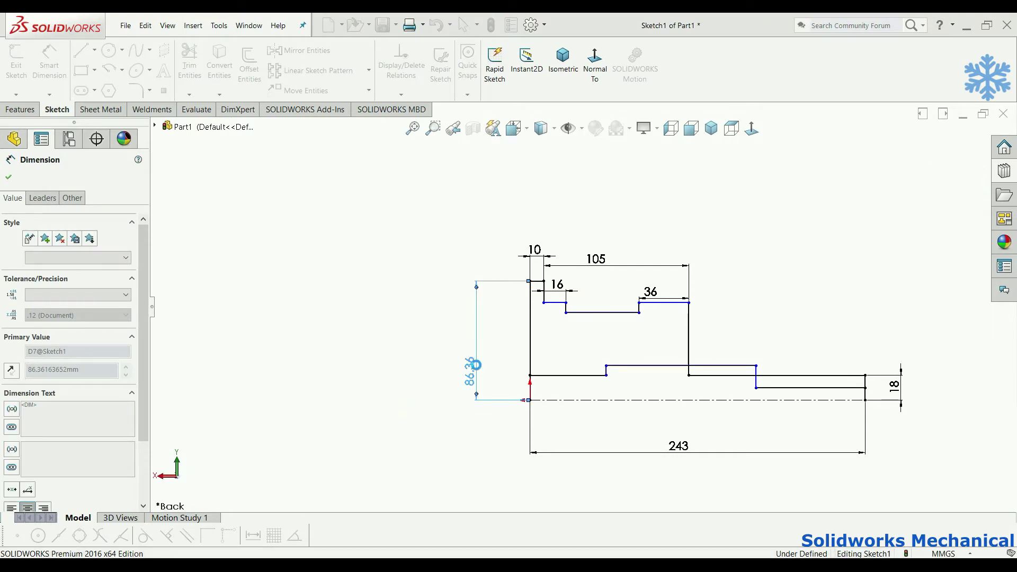
pyautogui.scroll(-3, 612, 373)
pyautogui.scroll(-3, 603, 374)
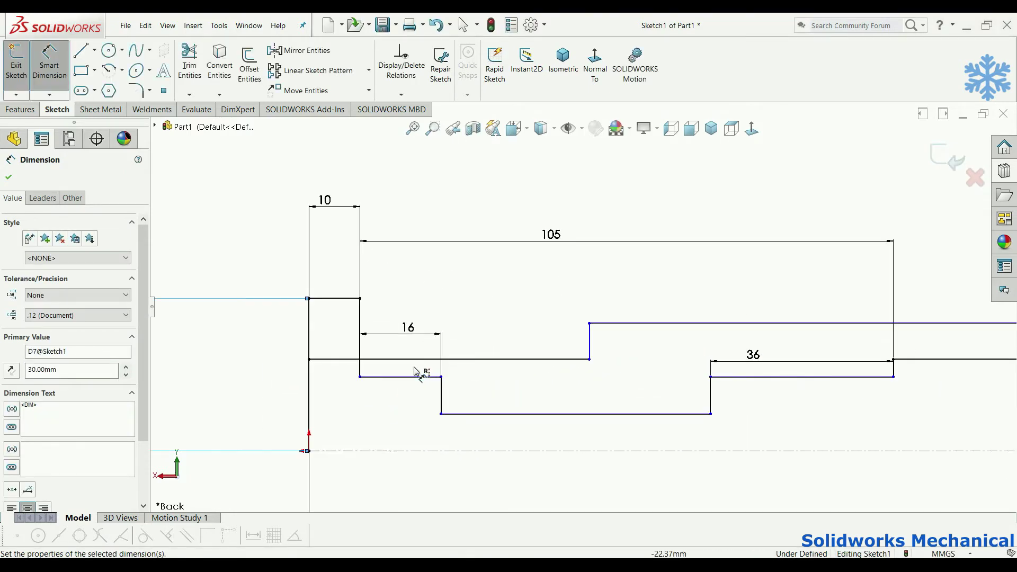
pyautogui.press('Escape')
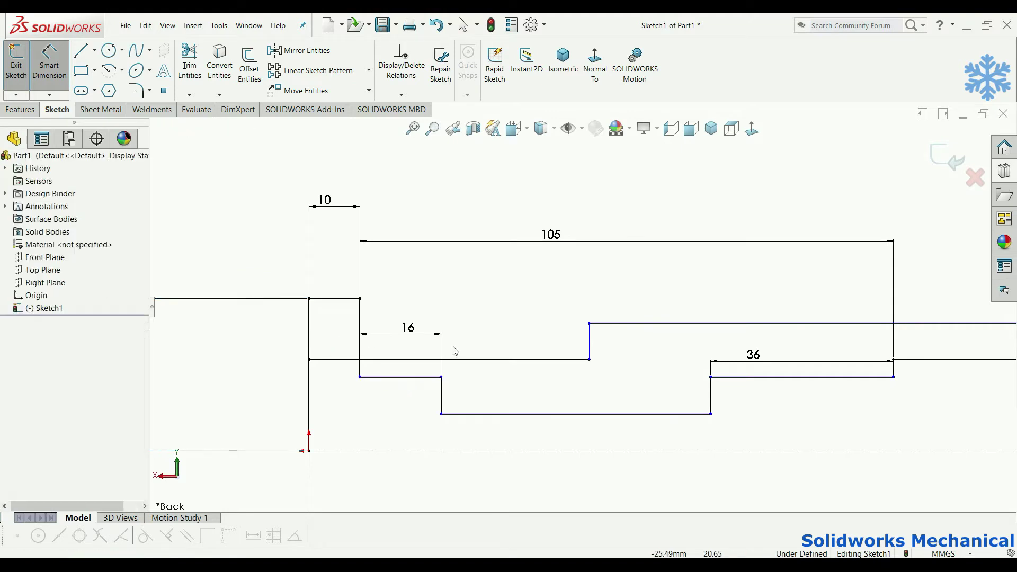
pyautogui.click(328, 360)
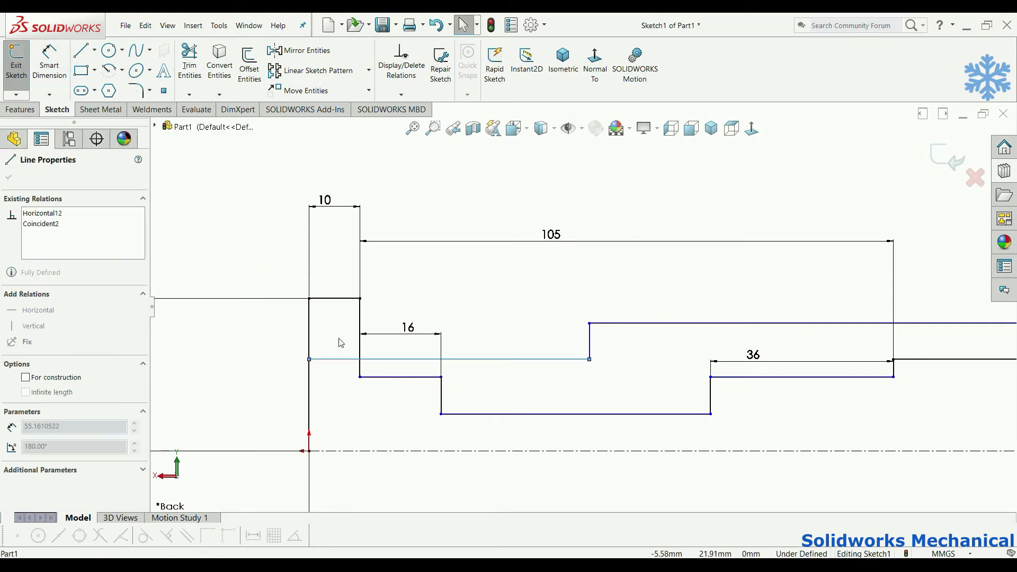
# - Drag the 53 mm and 36 mm step lines upward toward their intended heights
pyautogui.press('Escape')
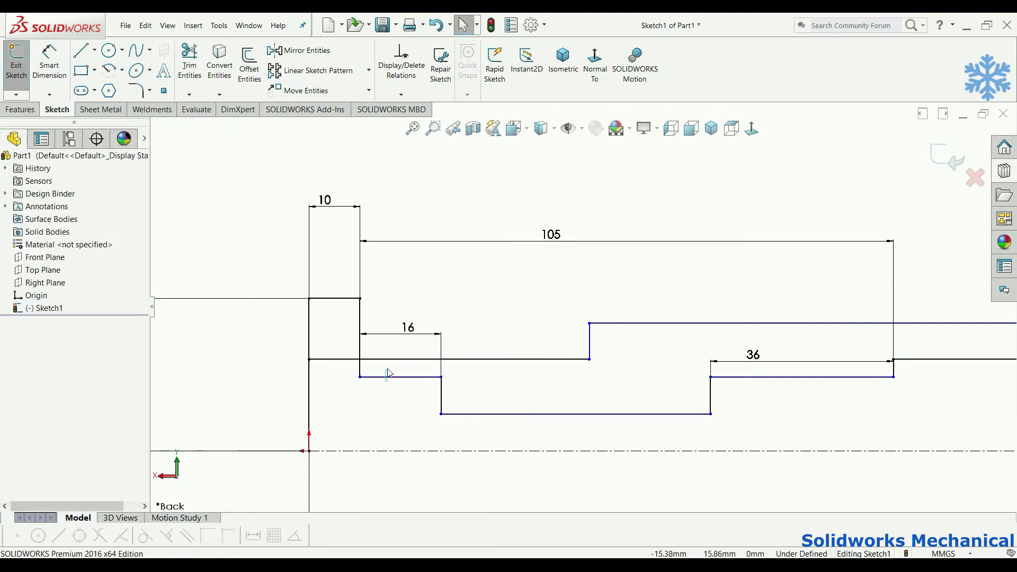
pyautogui.moveTo(396, 379)
pyautogui.mouseDown()
pyautogui.moveTo(415, 327)
pyautogui.moveTo(419, 346)
pyautogui.mouseUp()
pyautogui.moveTo(523, 413)
pyautogui.mouseDown()
pyautogui.moveTo(523, 392)
pyautogui.moveTo(528, 405)
pyautogui.mouseUp()
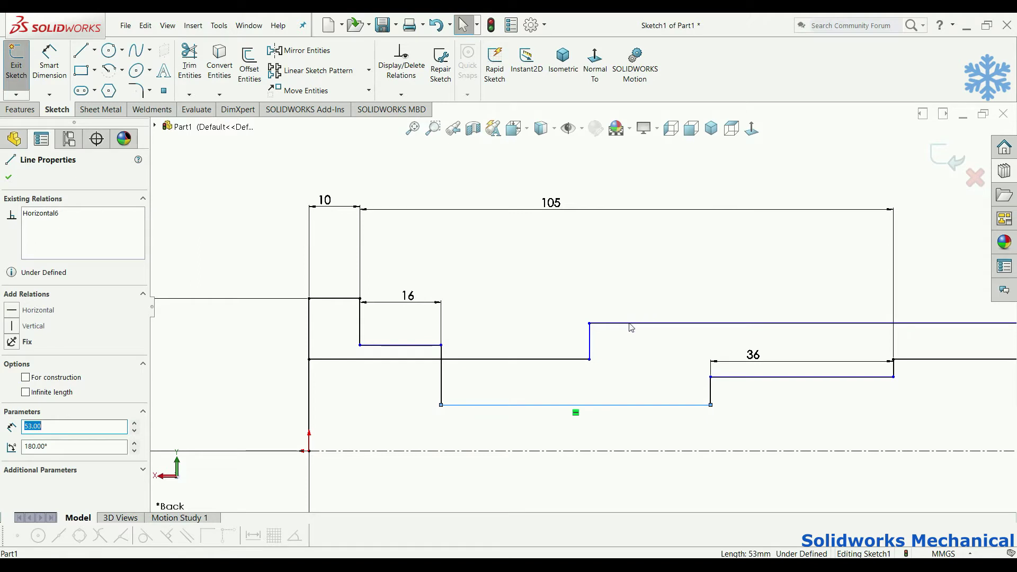
pyautogui.moveTo(630, 325); pyautogui.dragTo(633, 389)
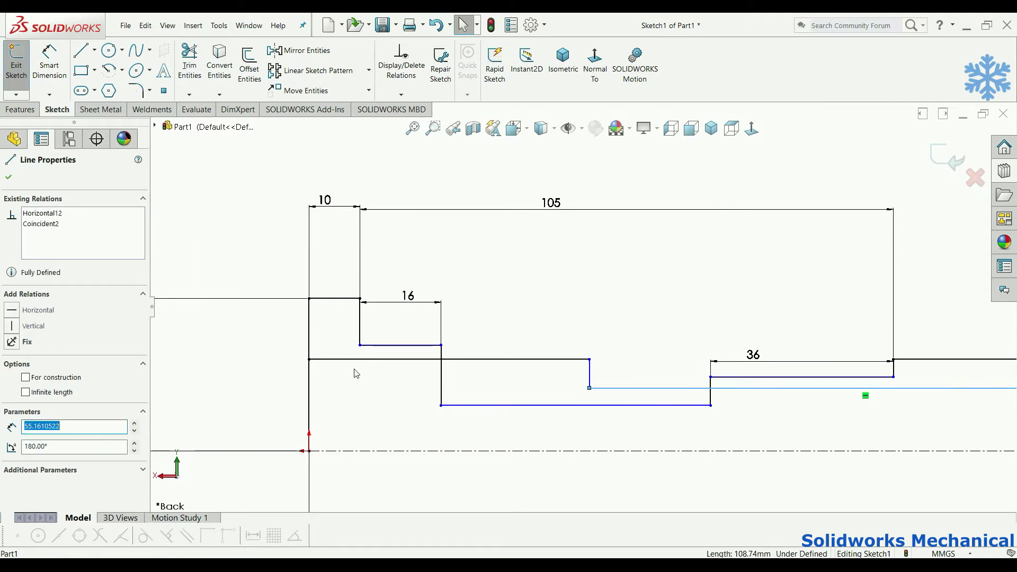
pyautogui.moveTo(510, 407); pyautogui.dragTo(530, 354)
pyautogui.moveTo(777, 379); pyautogui.dragTo(780, 354)
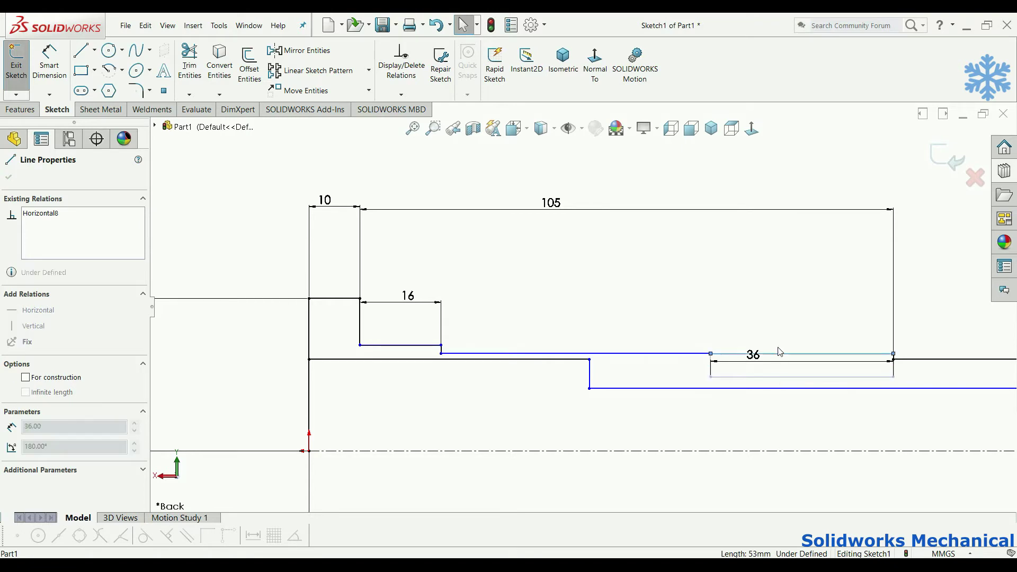
pyautogui.click(951, 359)
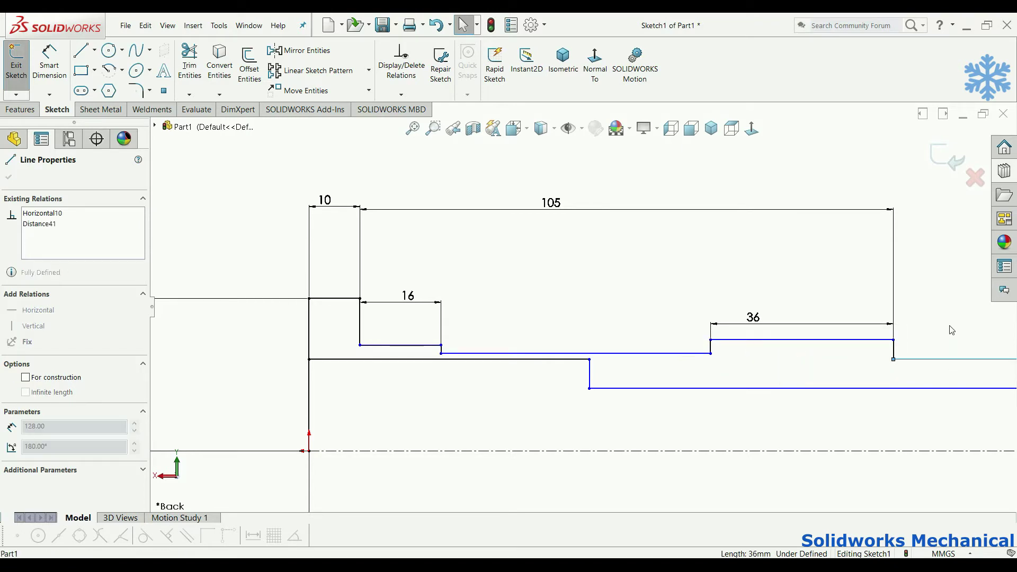
pyautogui.scroll(3, 614, 345)
pyautogui.scroll(-2, 615, 345)
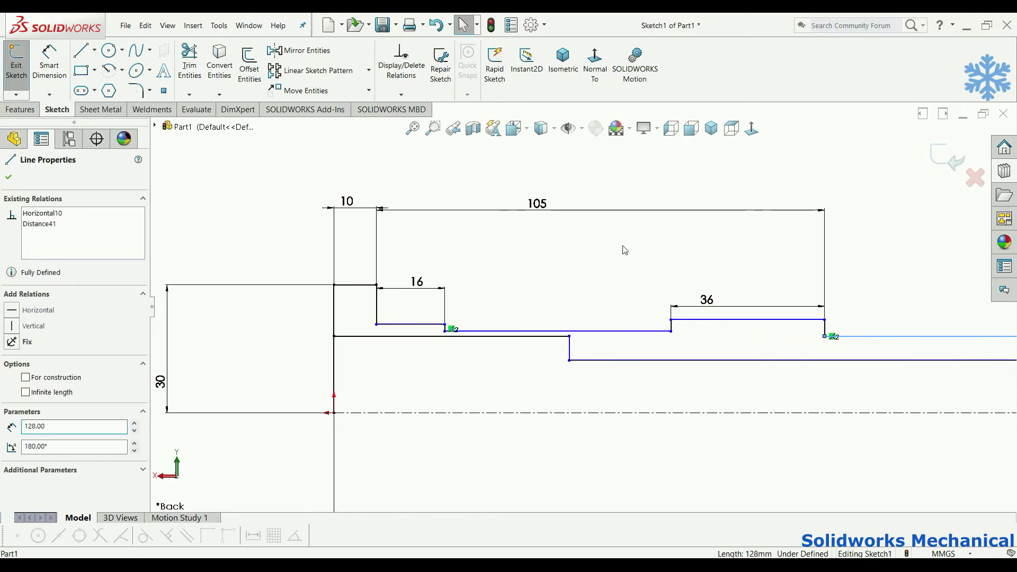
pyautogui.press('Escape')
pyautogui.click(50, 59)
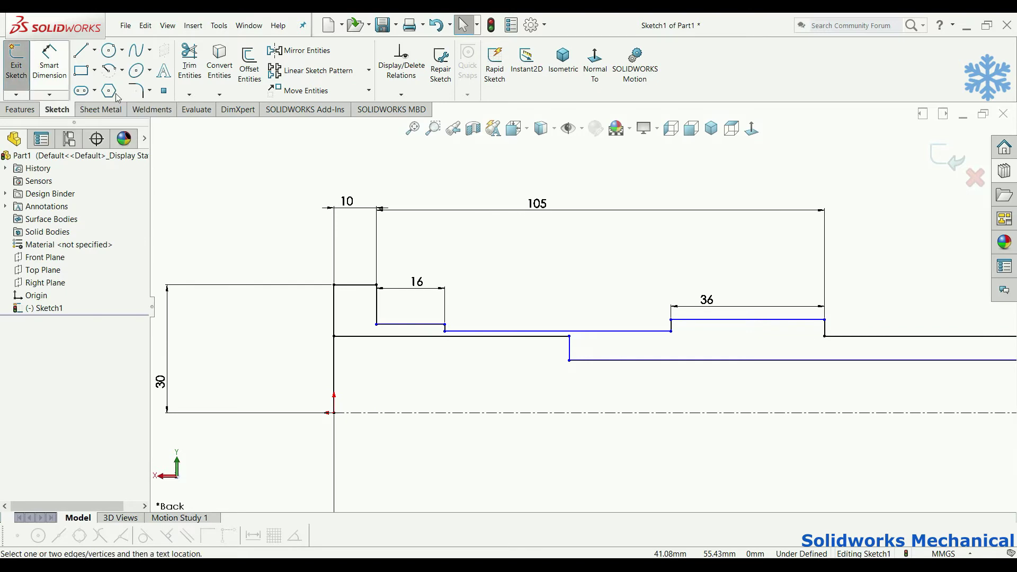
# - Dimension the first two step lines from the centreline at 25 mm (50/2) and 24 mm
pyautogui.click(416, 340)
pyautogui.click(407, 414)
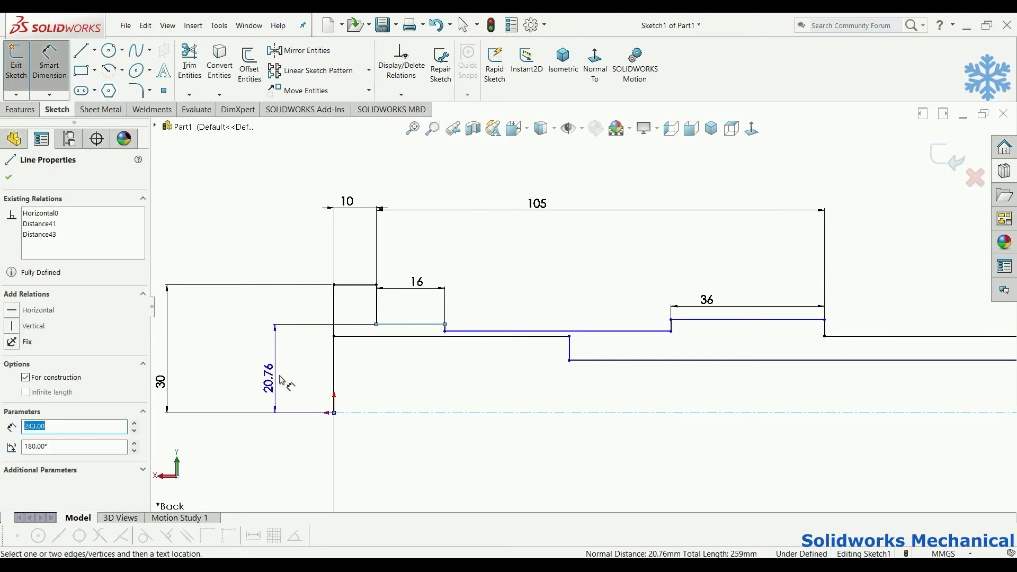
pyautogui.click(295, 366)
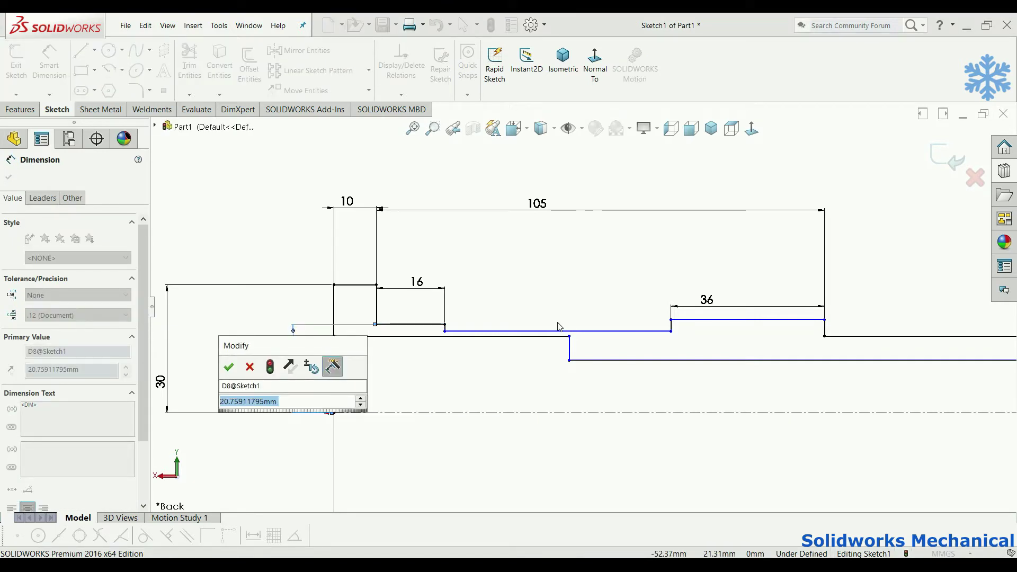
pyautogui.write('50/2')
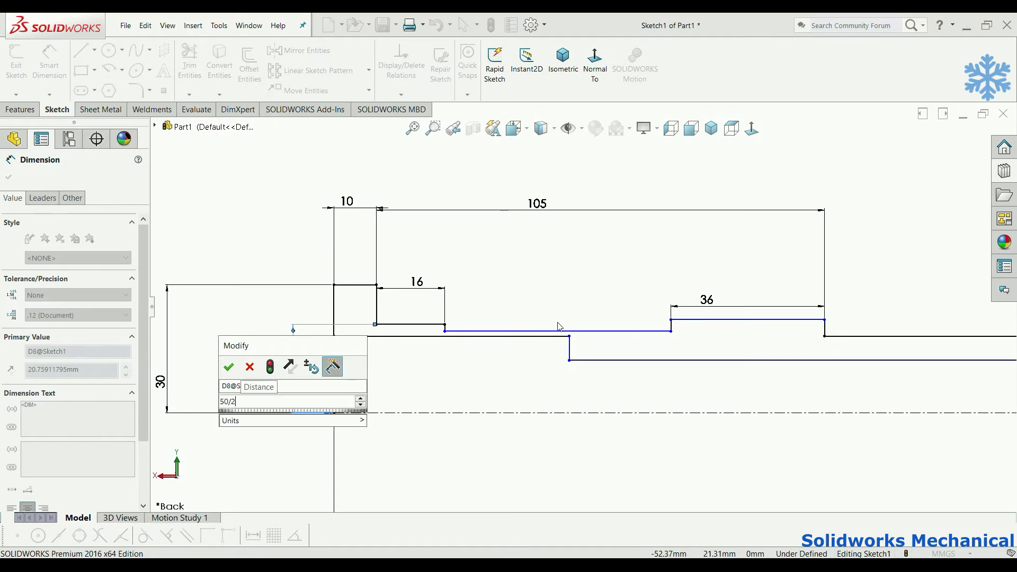
pyautogui.press('Return')
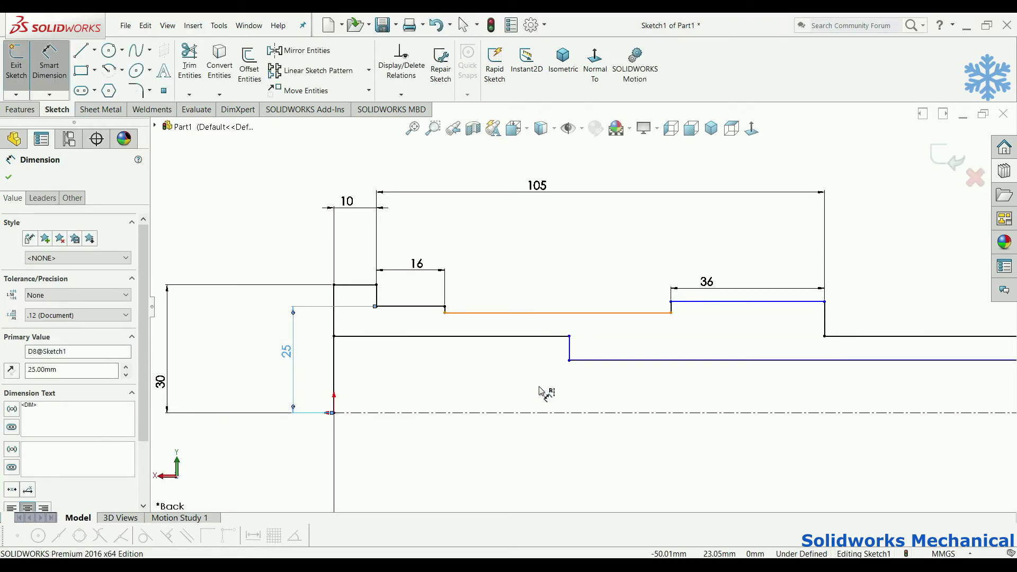
pyautogui.click(551, 313)
pyautogui.click(538, 413)
pyautogui.click(530, 398)
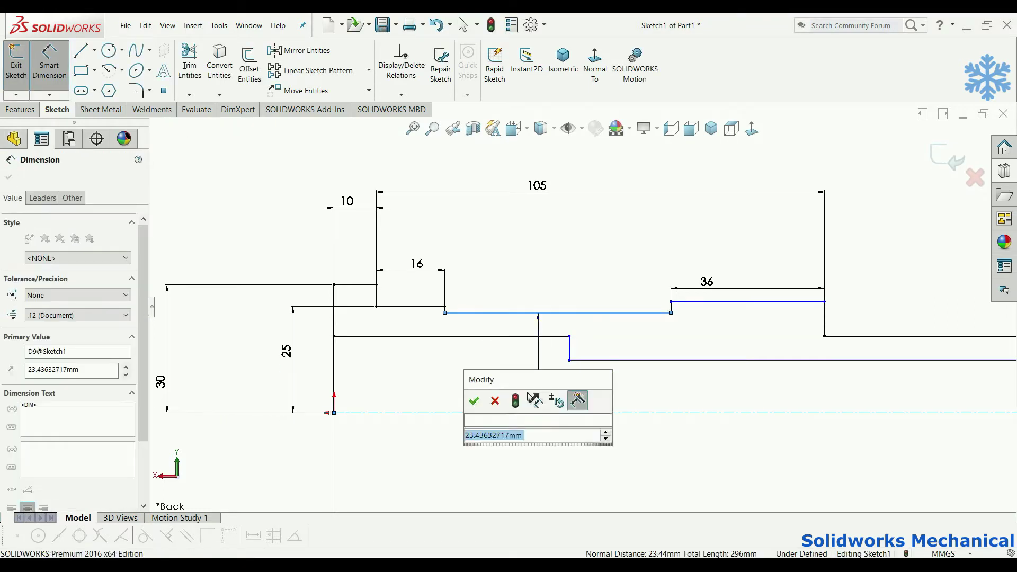
pyautogui.write('24')
pyautogui.press('Return')
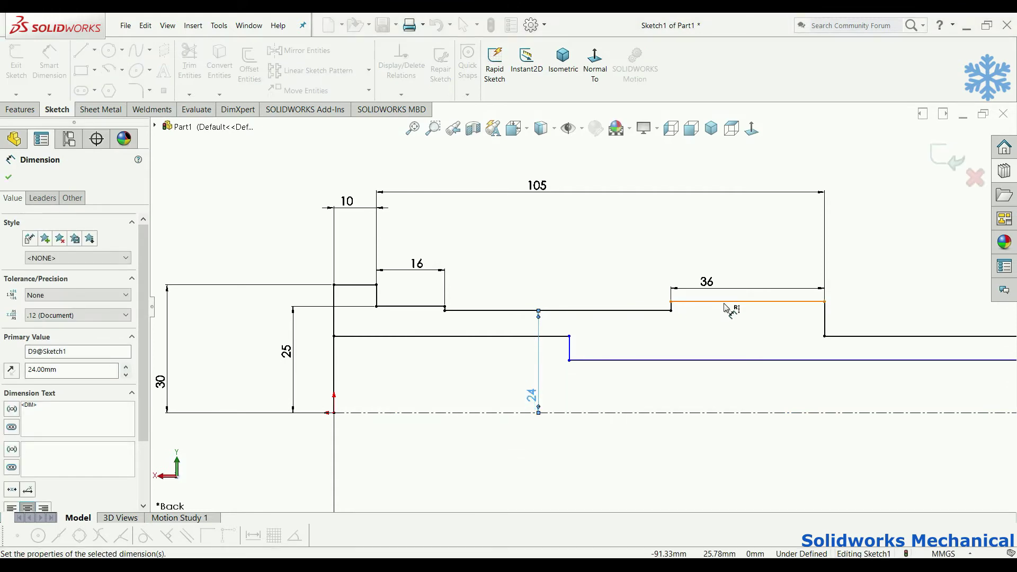
# - Set the 36 mm step line's height from the centreline to 25 mm
pyautogui.click(727, 302)
pyautogui.click(713, 412)
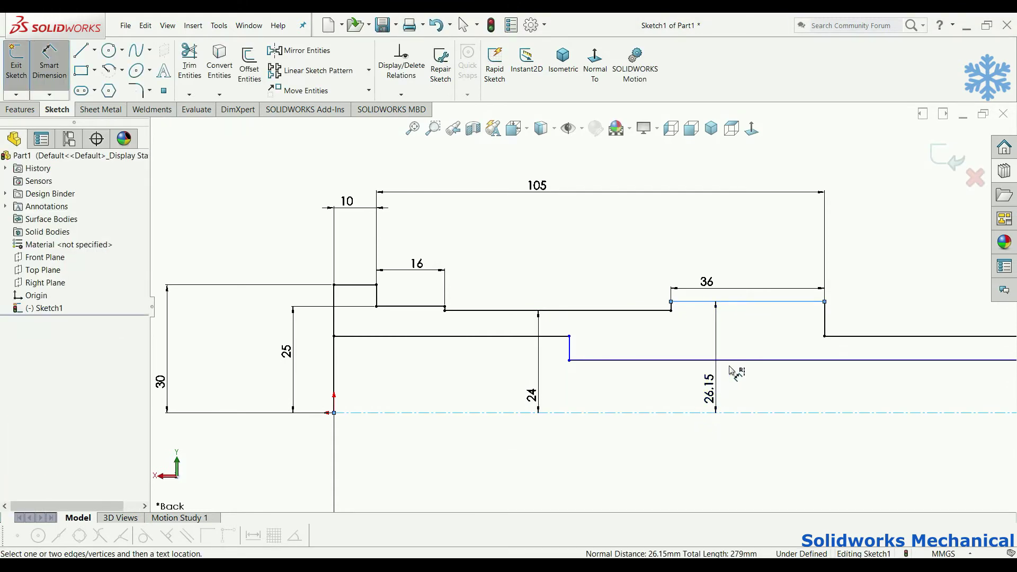
pyautogui.click(733, 369)
pyautogui.write('25')
pyautogui.press('Return')
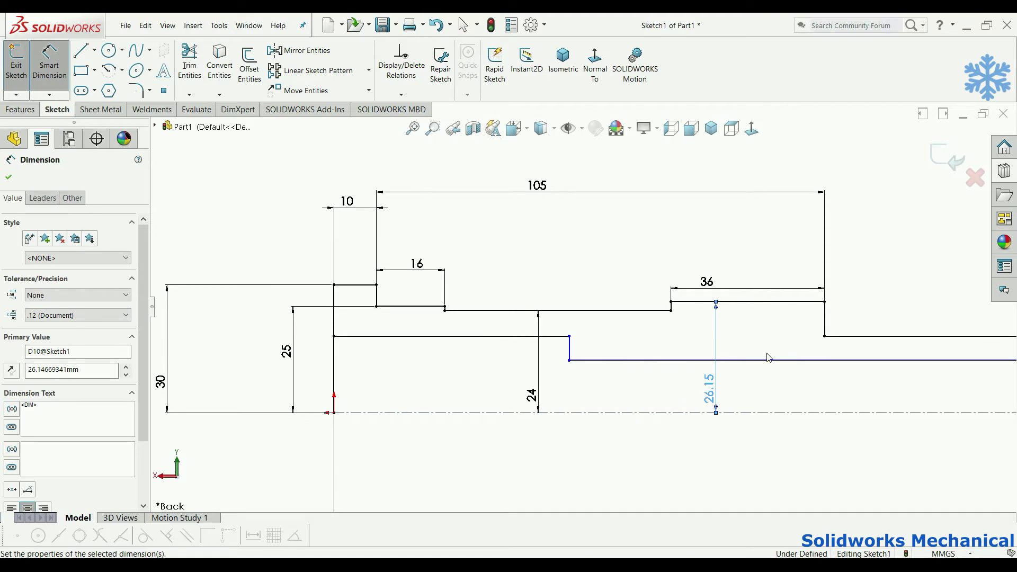
# - Add a 9 mm height dimension from the right bore line to the centreline
pyautogui.scroll(3, 847, 333)
pyautogui.click(860, 322)
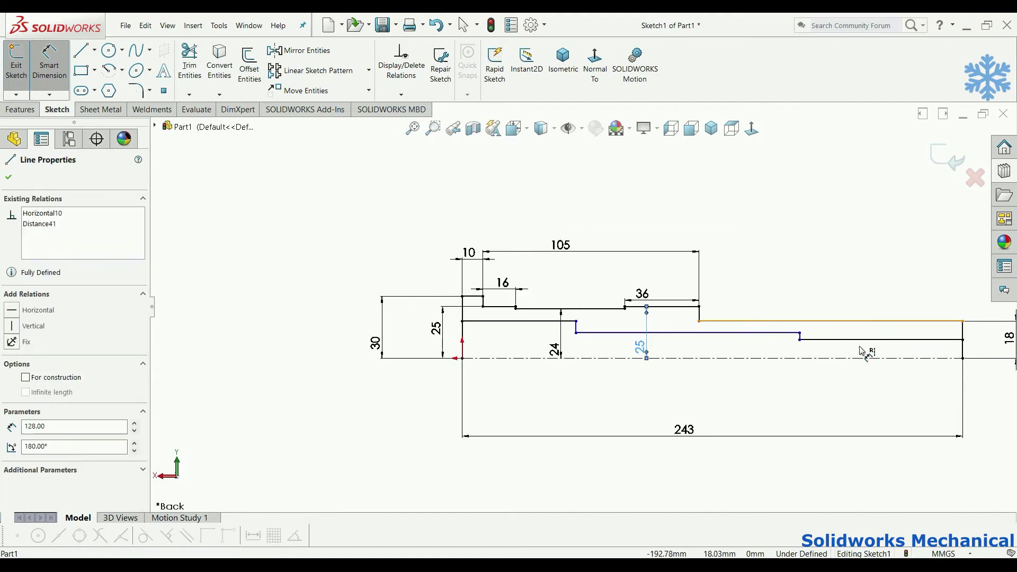
pyautogui.press('Escape')
pyautogui.click(842, 321)
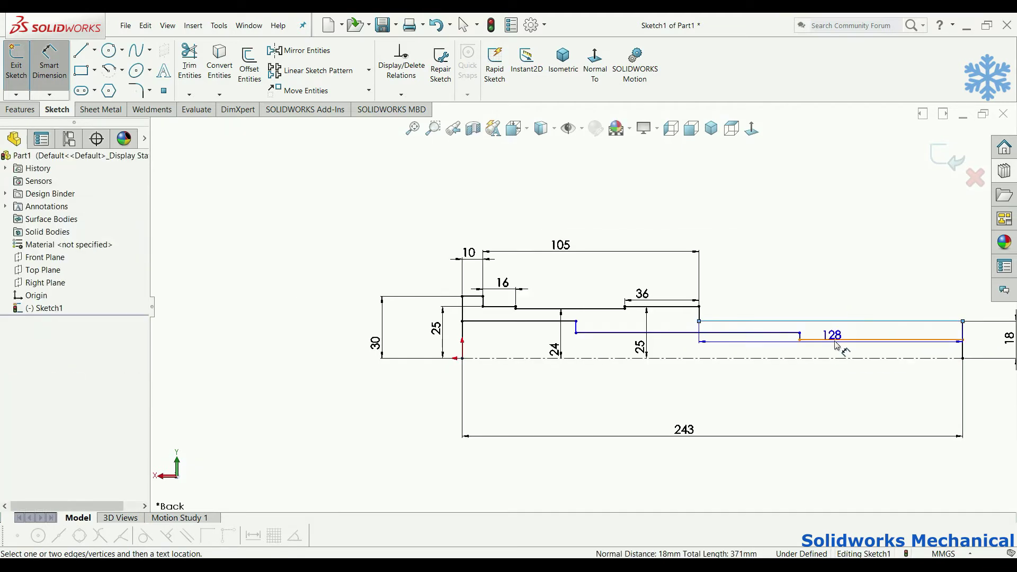
pyautogui.press('Escape')
pyautogui.click(836, 339)
pyautogui.click(826, 358)
pyautogui.click(868, 353)
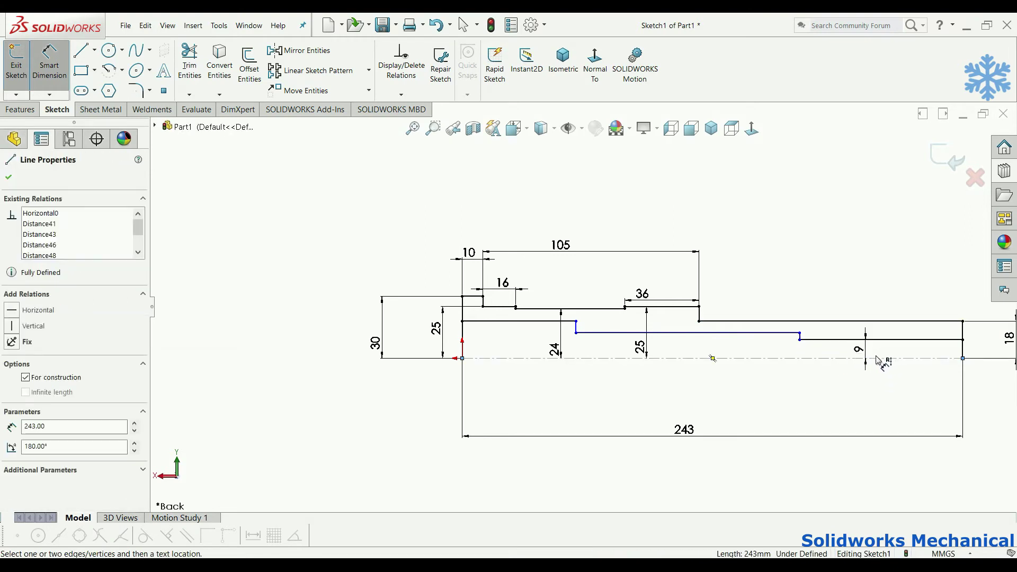
pyautogui.scroll(-3, 856, 260)
pyautogui.click(627, 402)
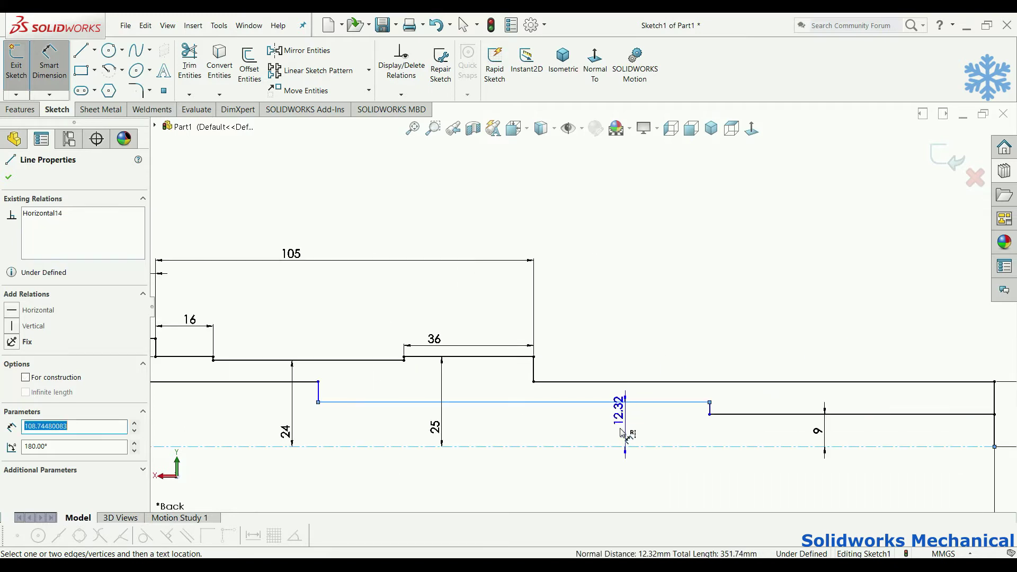
# - Dimension the middle and left bore lines at 13 mm and 18 mm from the centreline
pyautogui.click(628, 437)
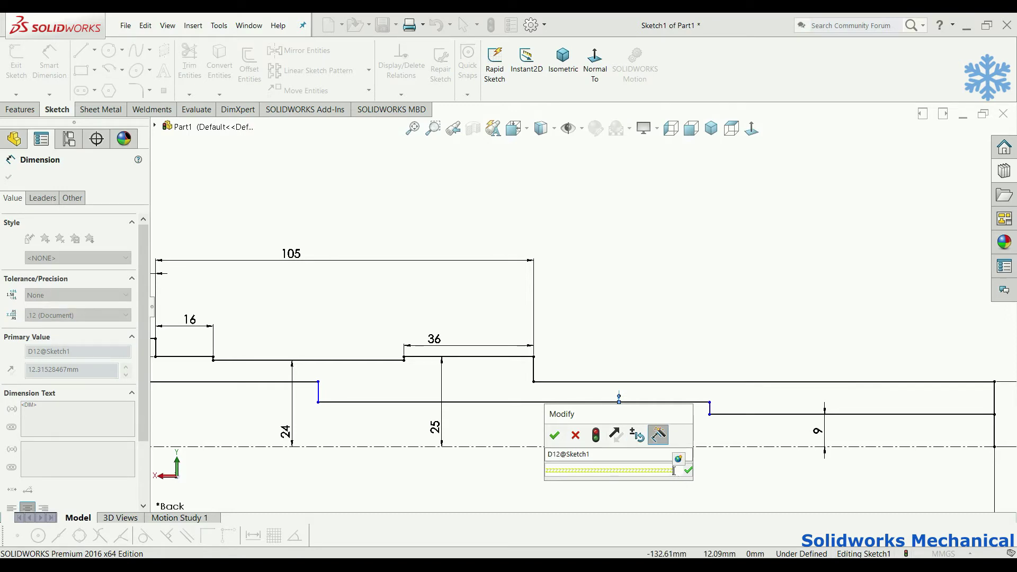
pyautogui.moveTo(674, 471); pyautogui.dragTo(380, 458)
pyautogui.write('2/2')
pyautogui.press('Return')
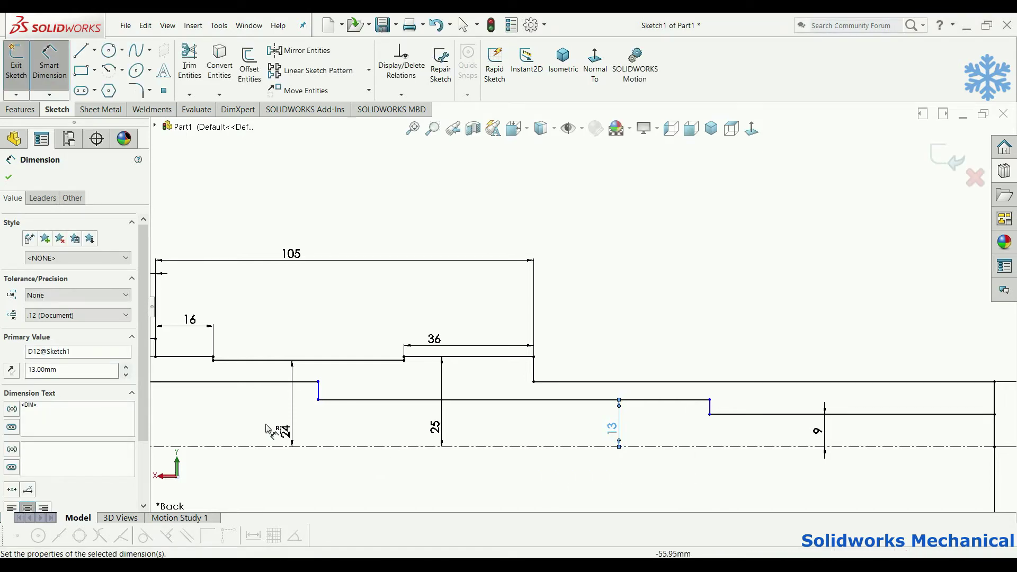
pyautogui.click(286, 383)
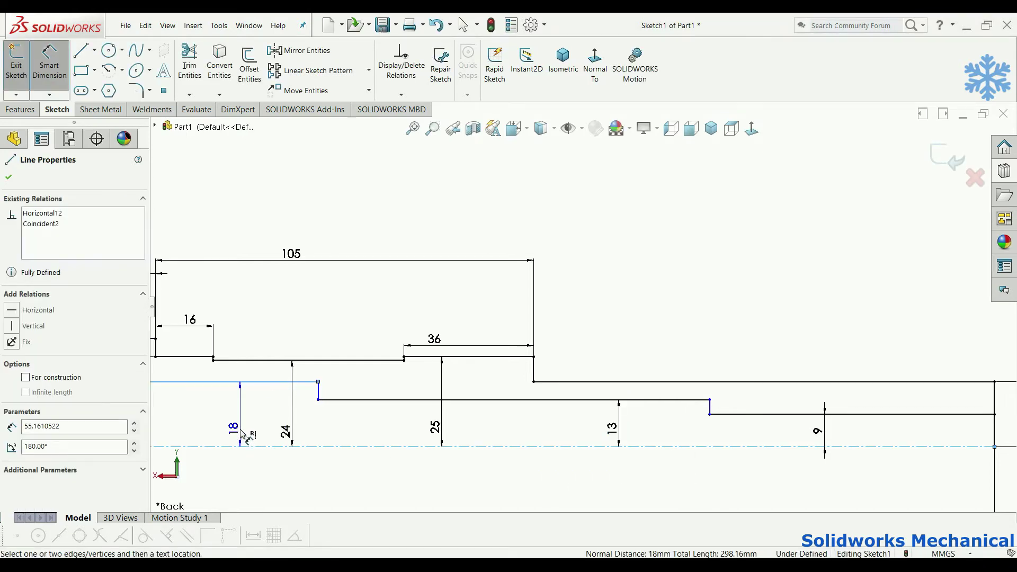
pyautogui.click(241, 434)
pyautogui.click(371, 446)
pyautogui.press('f')
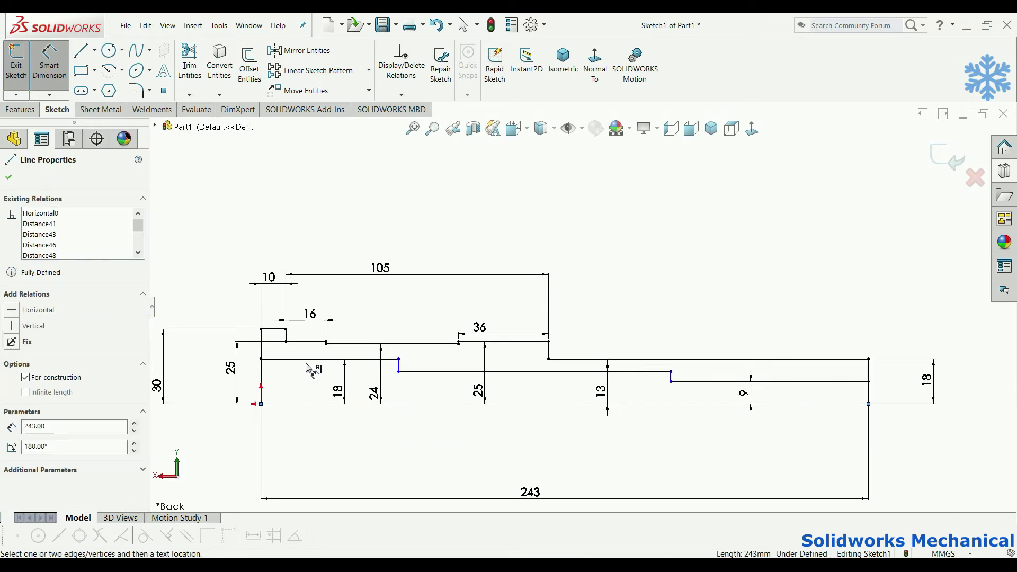
# - Set the left and right bore line lengths to 52 mm and 97.50 mm
pyautogui.click(309, 359)
pyautogui.click(311, 356)
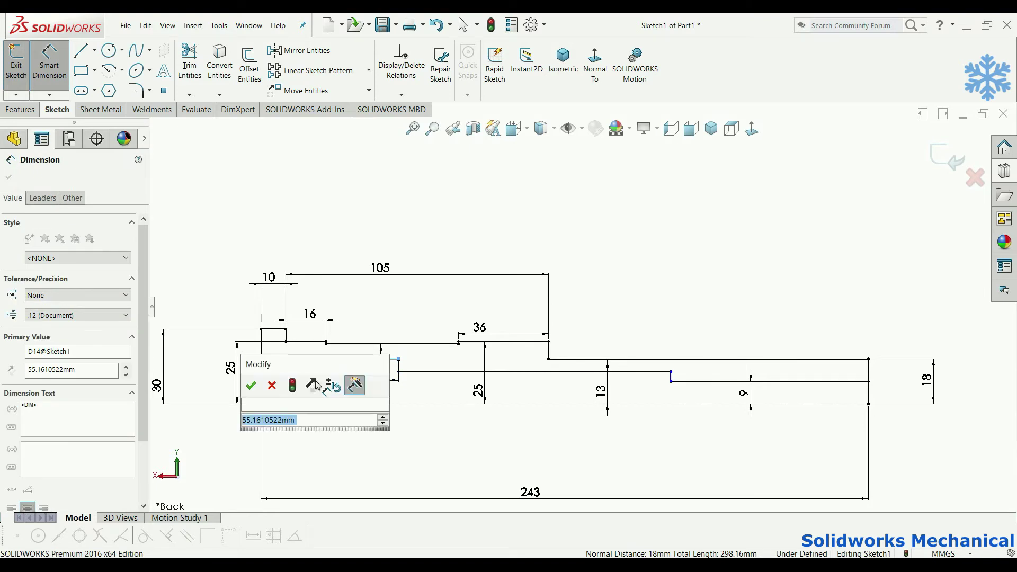
pyautogui.write('52')
pyautogui.press('Return')
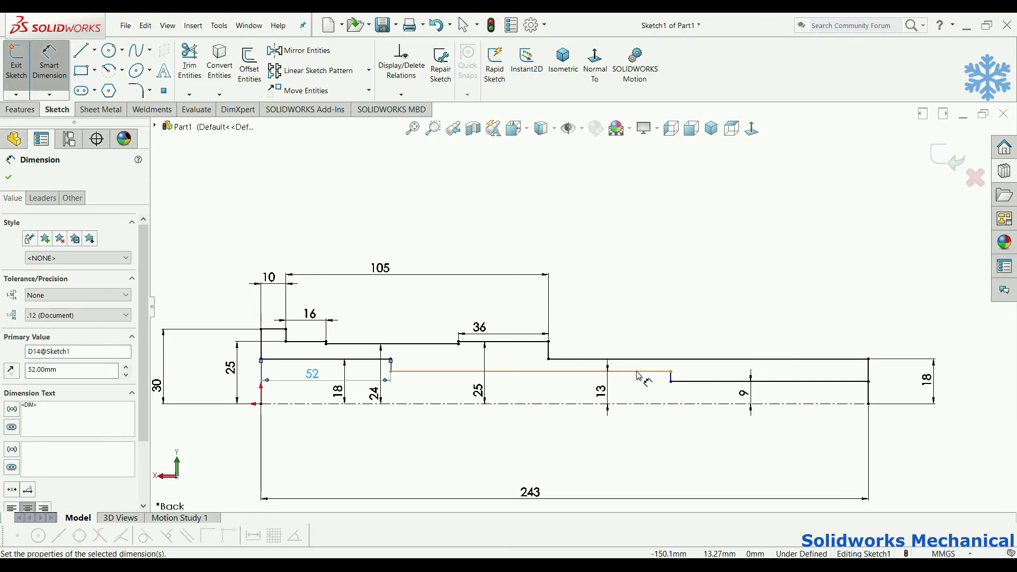
pyautogui.click(637, 372)
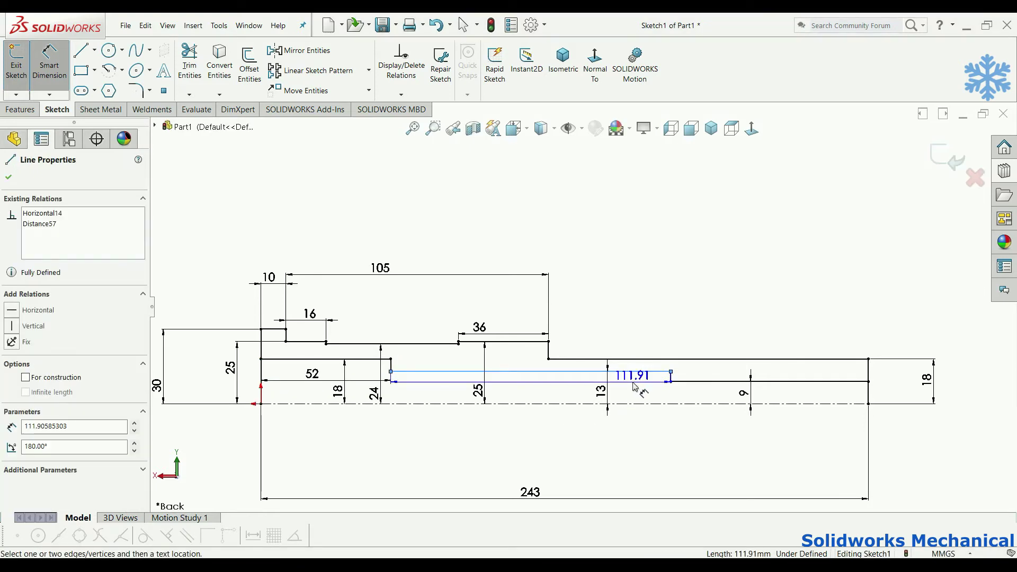
pyautogui.press('Escape')
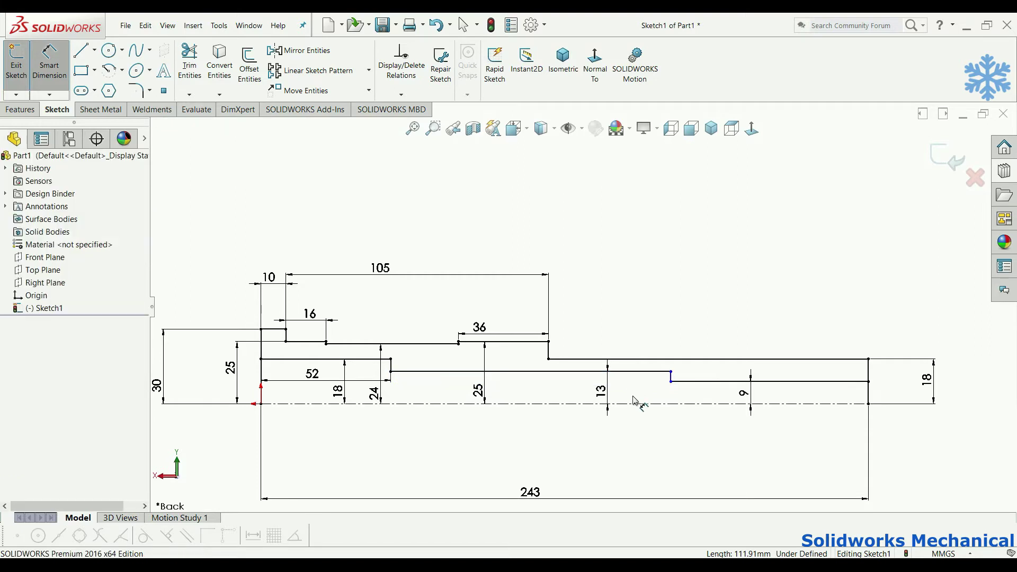
pyautogui.click(715, 382)
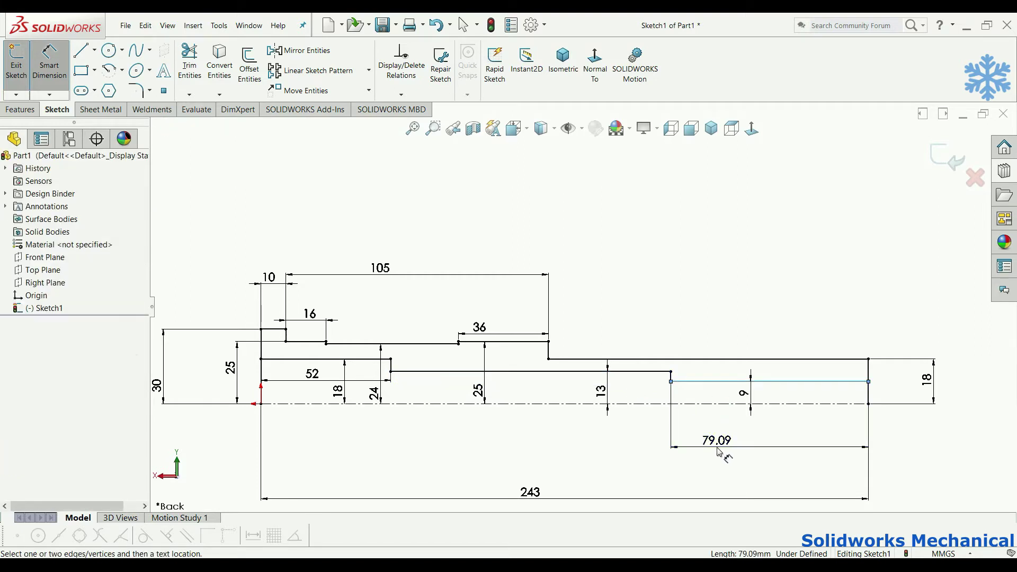
pyautogui.click(716, 449)
pyautogui.write('97')
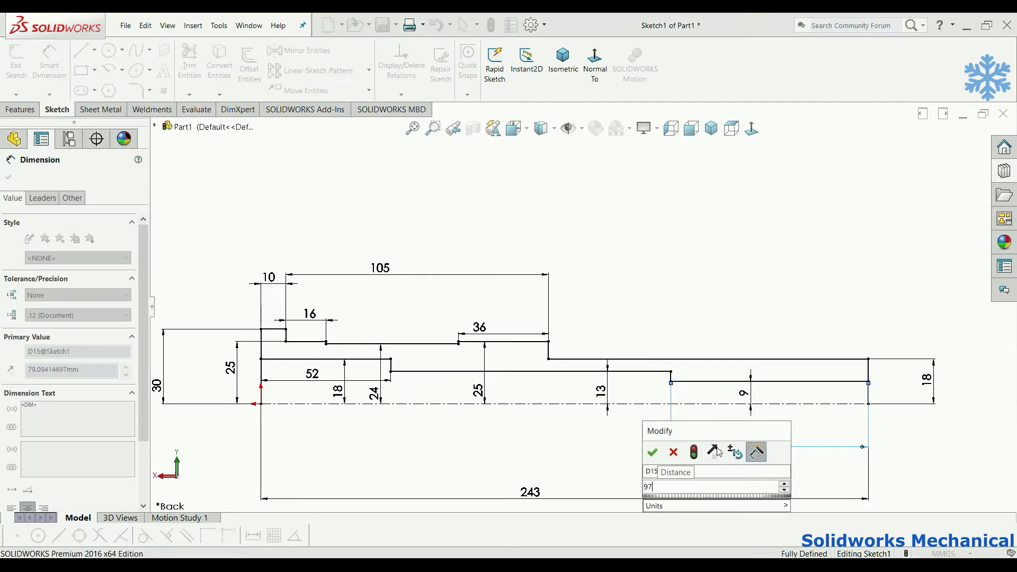
pyautogui.write('.5')
pyautogui.press('Return')
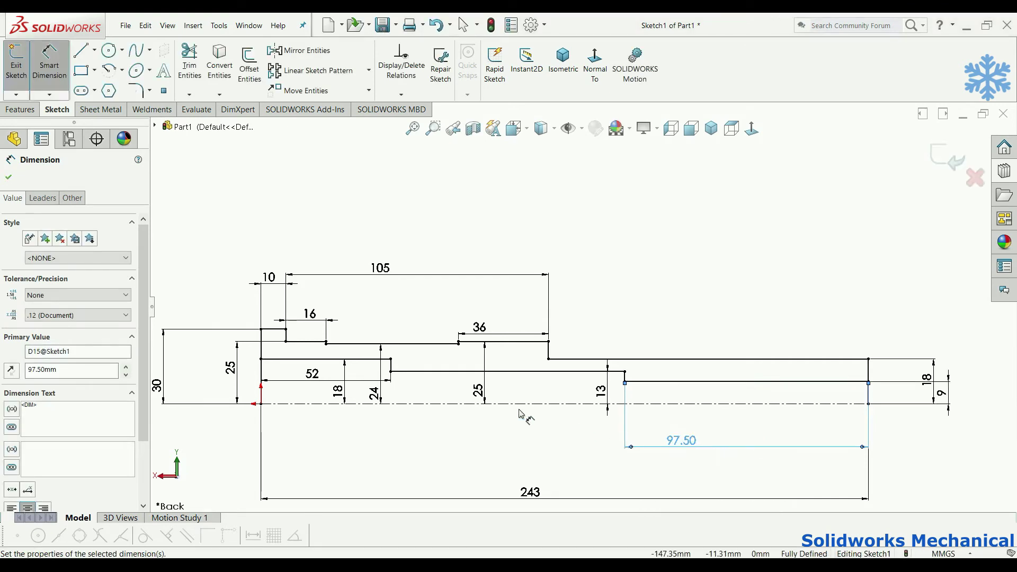
pyautogui.click(189, 63)
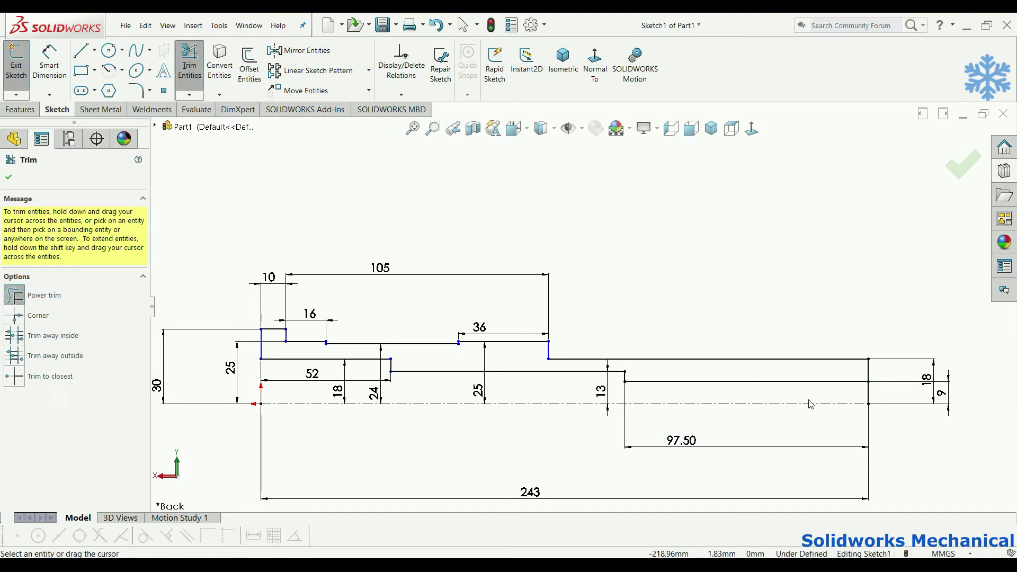
# - Trim away the leftover vertical segment at the shaft's right end
pyautogui.moveTo(876, 397); pyautogui.dragTo(847, 395)
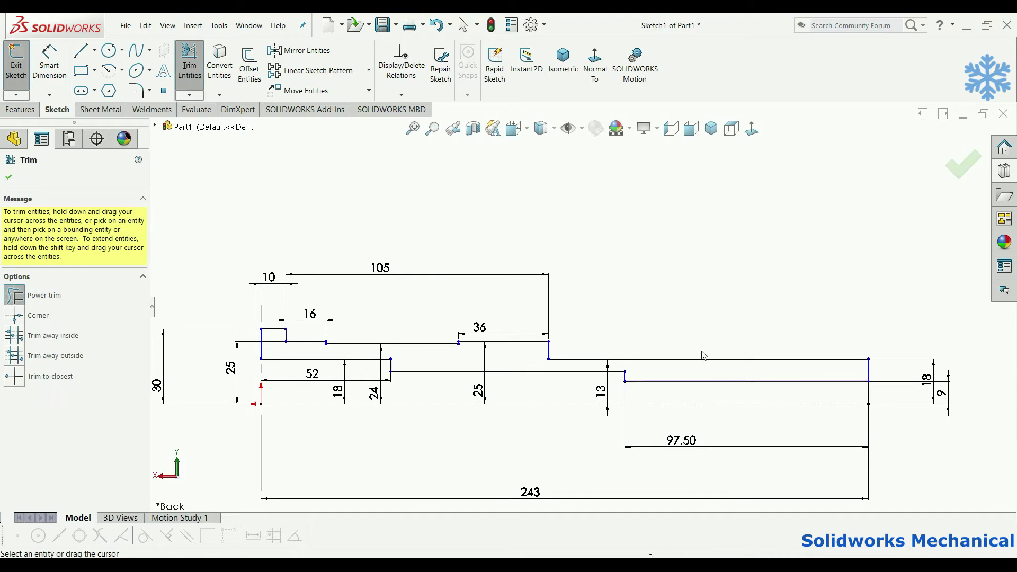
pyautogui.click(9, 177)
pyautogui.click(95, 50)
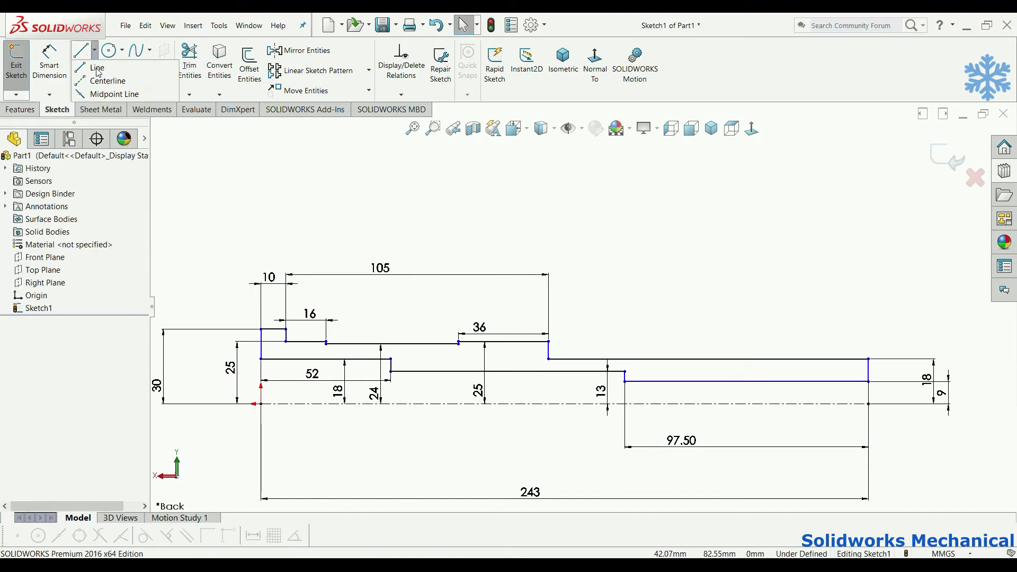
pyautogui.click(261, 404)
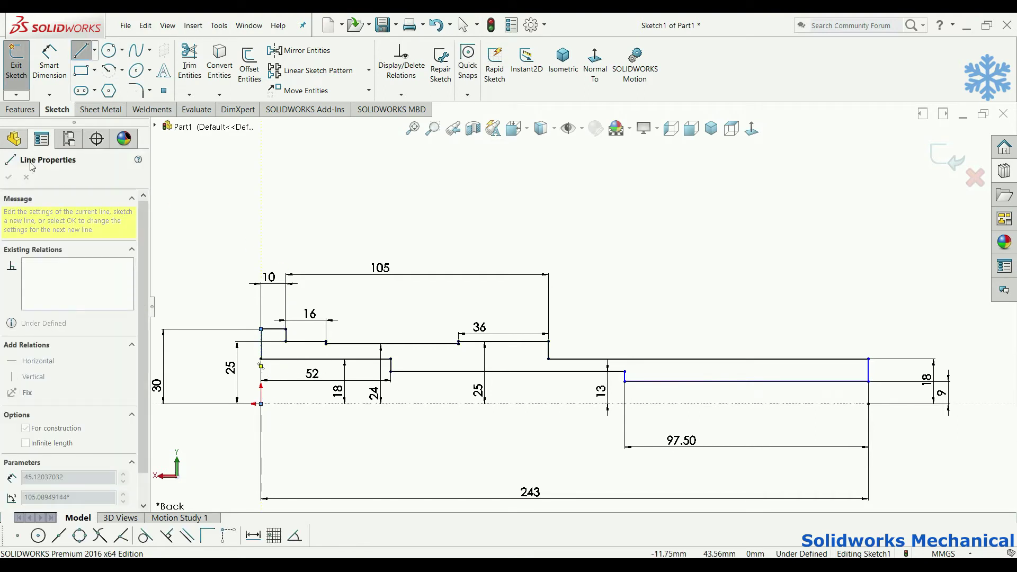
pyautogui.click(25, 177)
# - Draw a short centreline from the right-end corner down to the axis
pyautogui.click(94, 50)
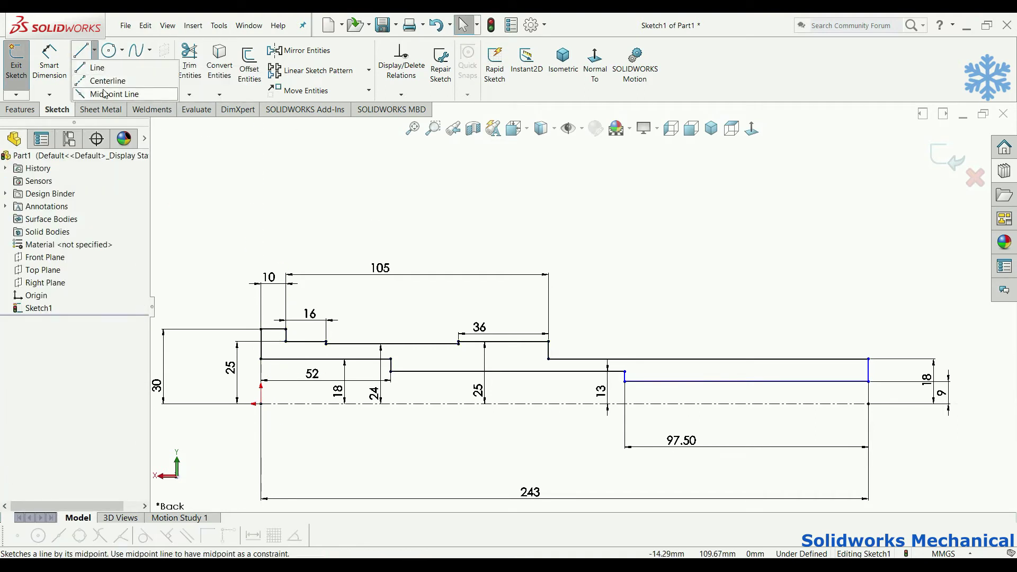
pyautogui.click(103, 80)
pyautogui.click(869, 359)
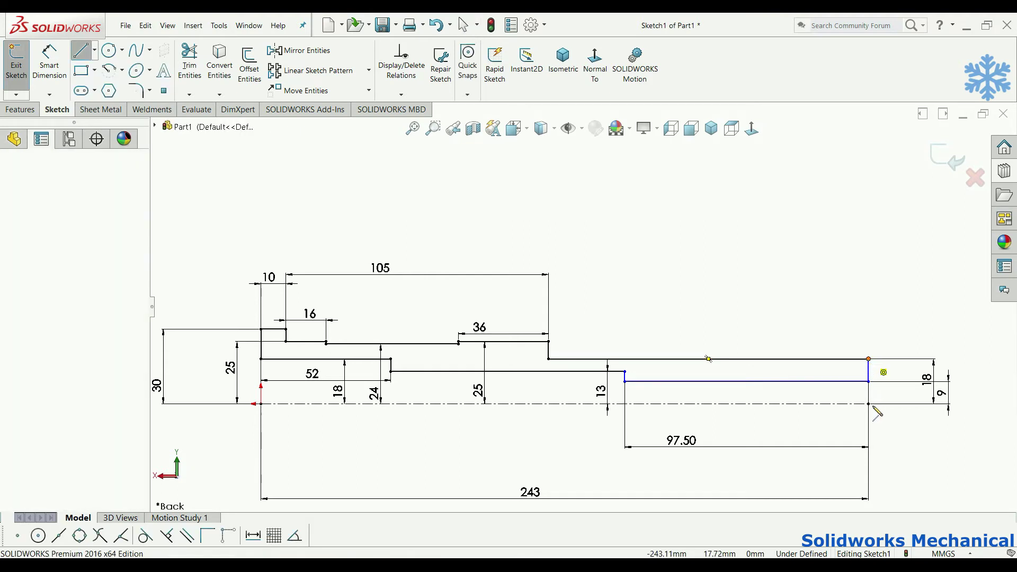
pyautogui.click(869, 403)
pyautogui.press('Escape')
# - Dimension the bore line 9 mm from the axis centreline to fully define the sketch
pyautogui.click(49, 62)
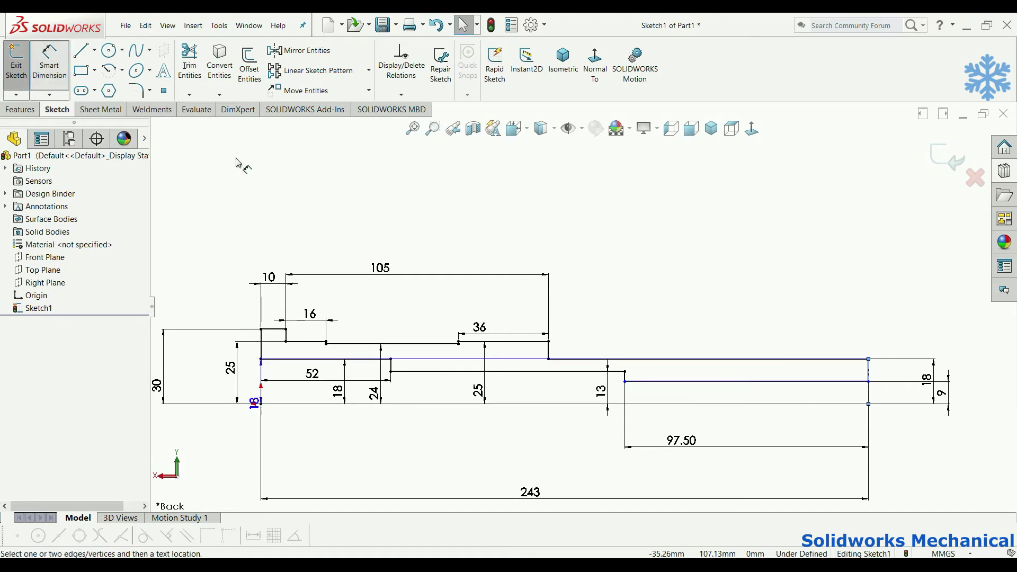
pyautogui.click(868, 395)
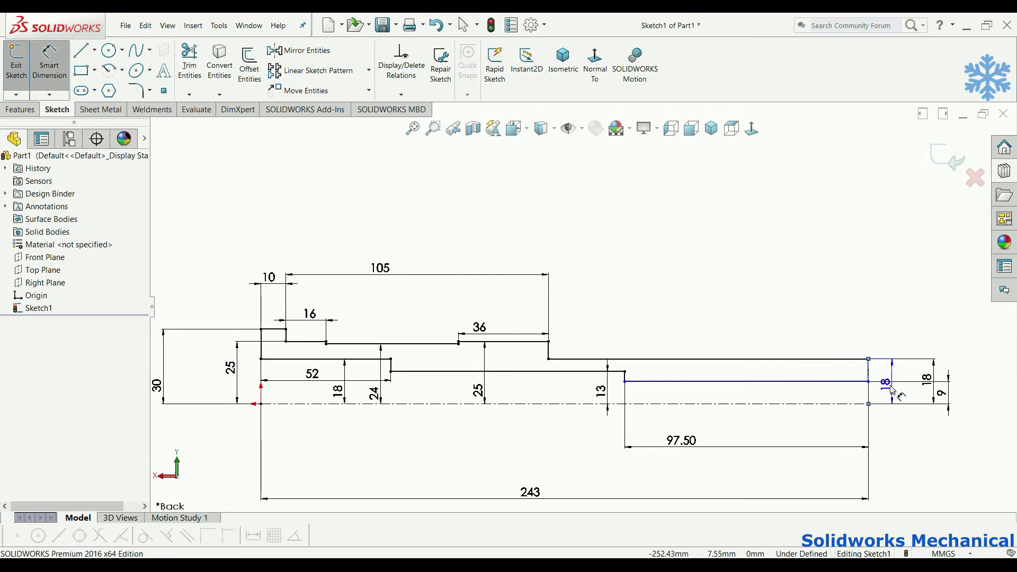
pyautogui.click(820, 382)
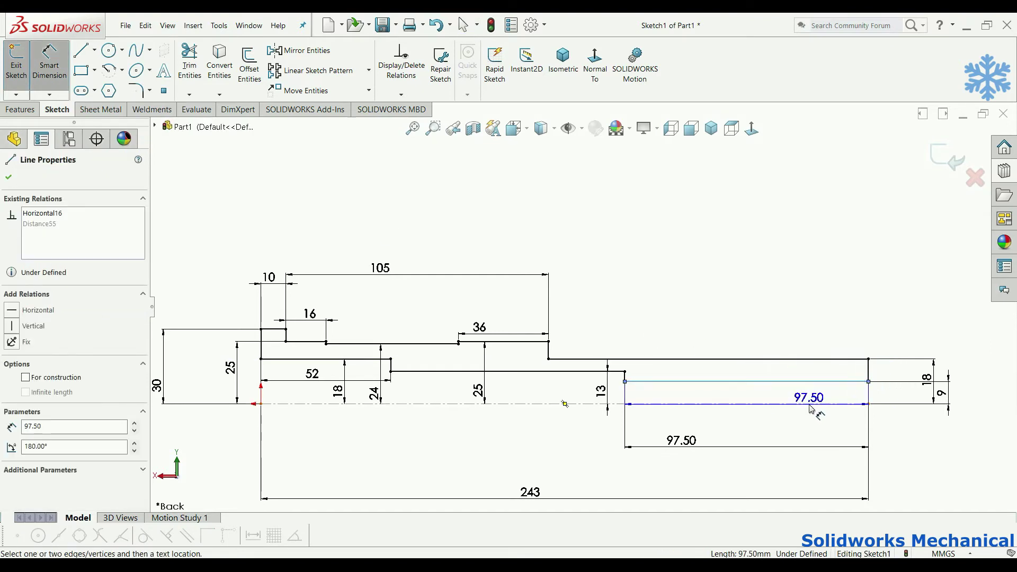
pyautogui.click(789, 403)
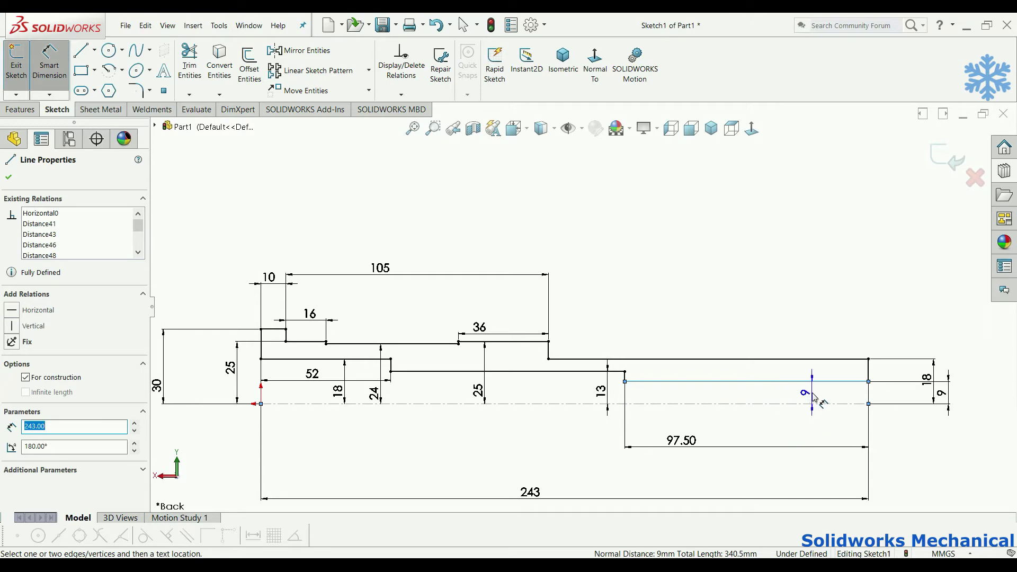
pyautogui.click(748, 396)
pyautogui.click(747, 396)
pyautogui.scroll(2, 466, 357)
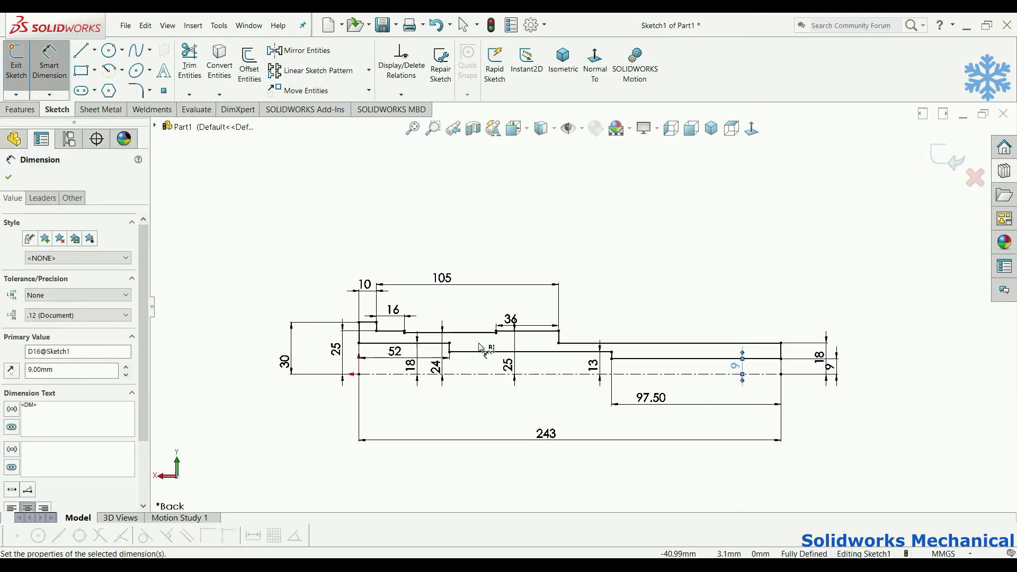
pyautogui.press('f')
pyautogui.click(20, 109)
pyautogui.click(59, 64)
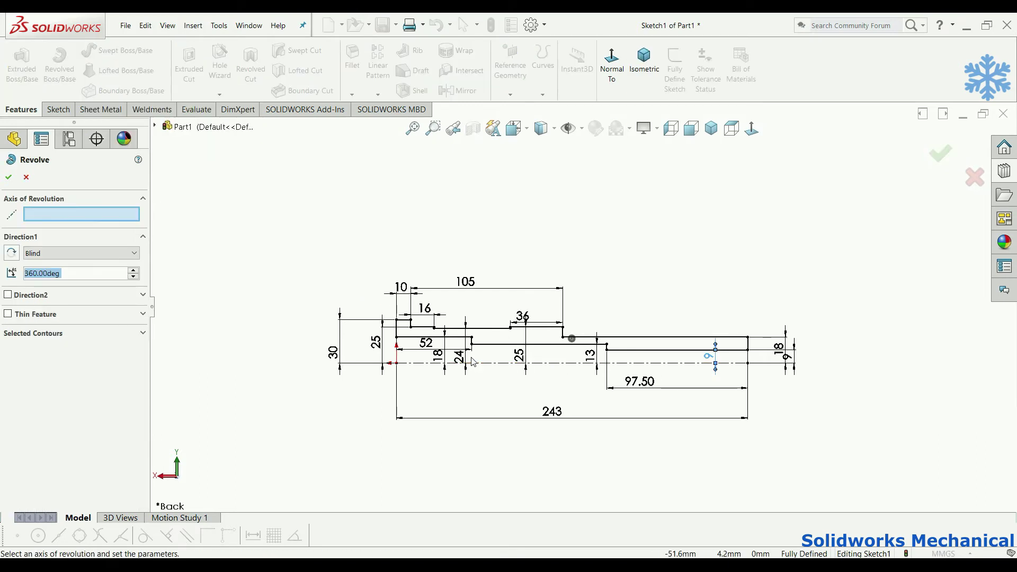
# - Revolve the profile 360° about the long centreline to create Revolve1
pyautogui.click(410, 367)
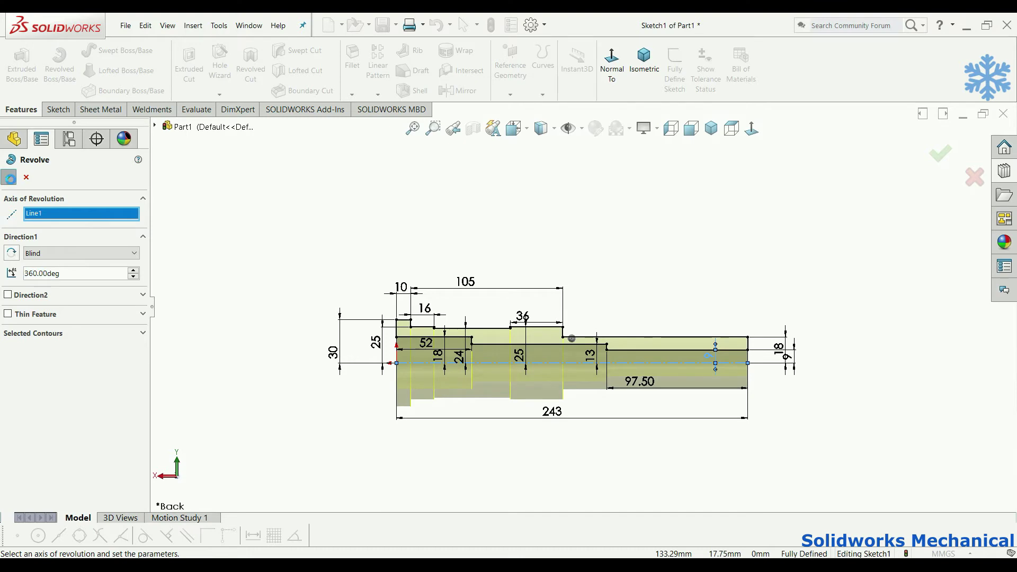
pyautogui.press('Return')
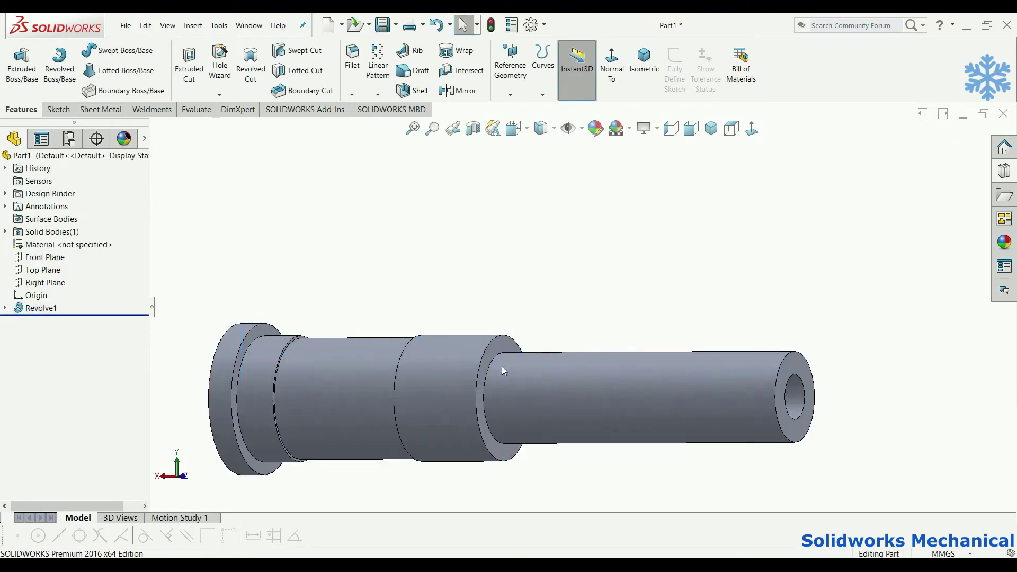
pyautogui.scroll(-5, 503, 365)
pyautogui.click(523, 370)
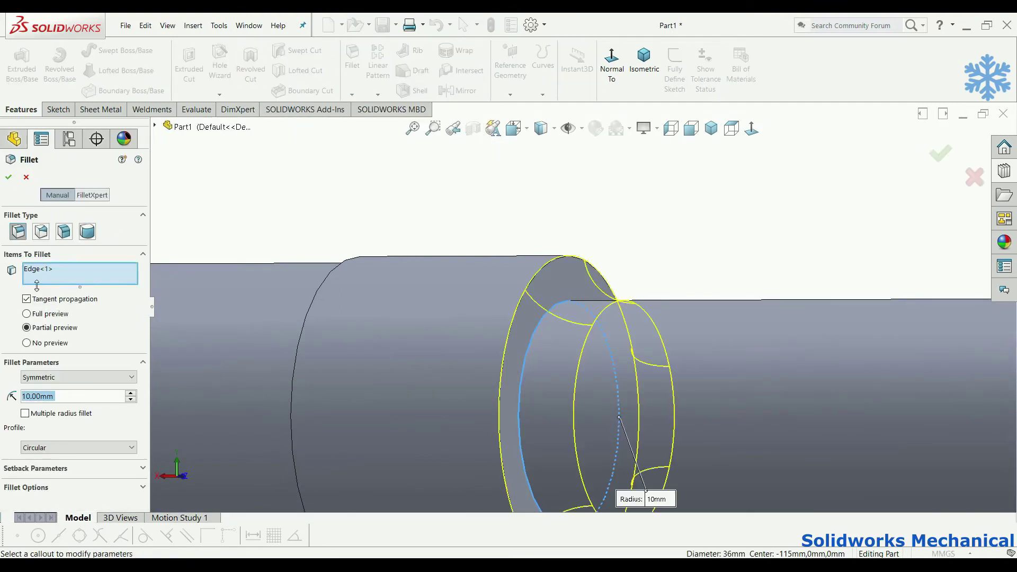
# - Apply a 5 mm radius fillet to the selected 36 mm shoulder edge
pyautogui.write('5')
pyautogui.press('Return')
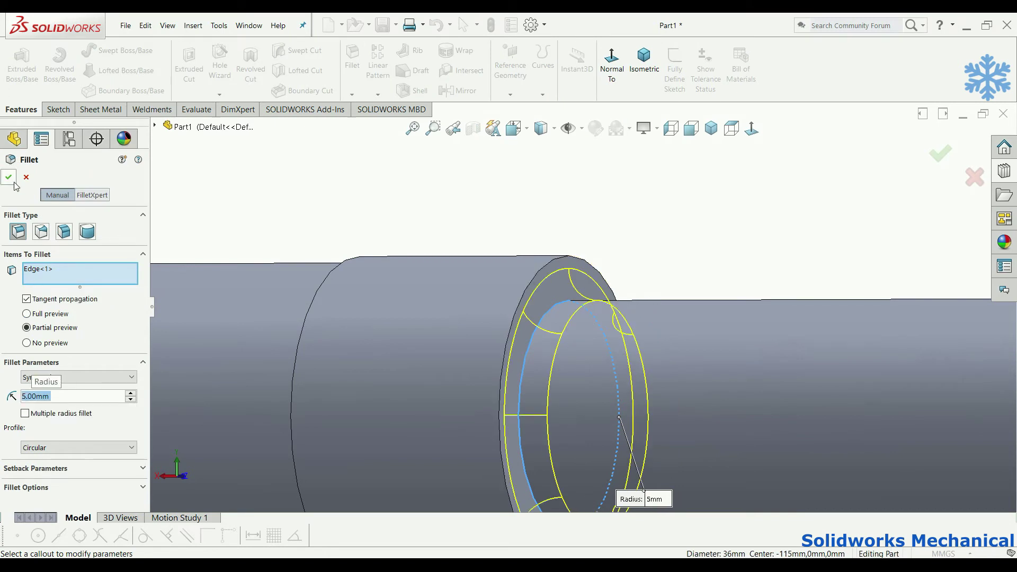
pyautogui.click(12, 179)
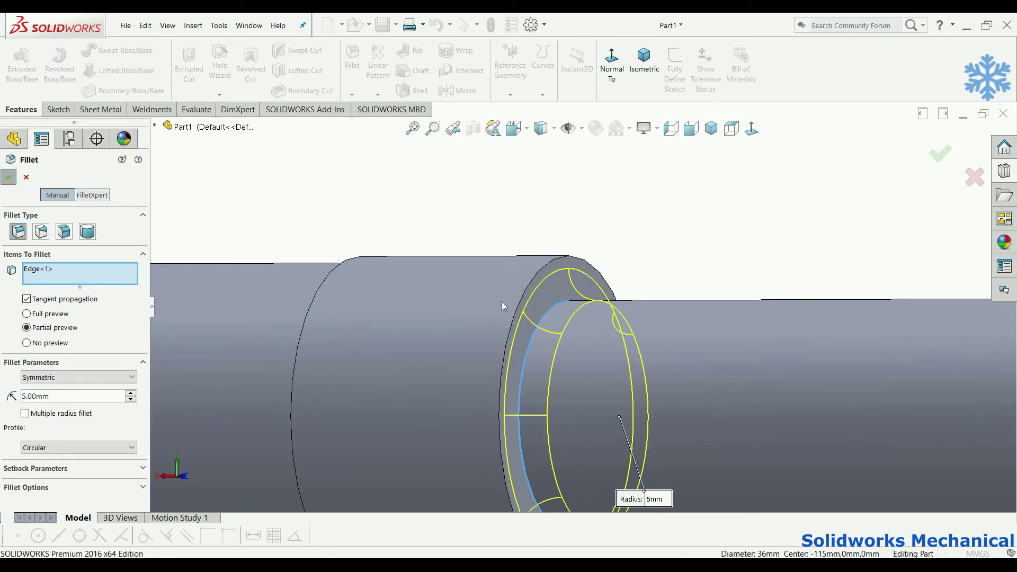
pyautogui.press('f')
pyautogui.moveTo(434, 308); pyautogui.dragTo(549, 329, button='middle')
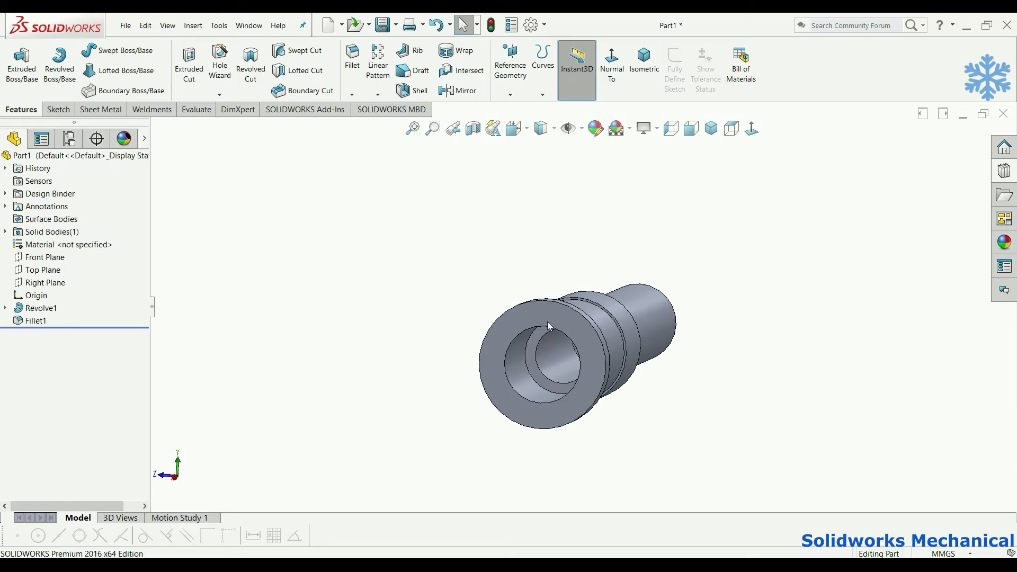
# - Select the circular flange, groove and step edges to be chamfered
pyautogui.moveTo(532, 328); pyautogui.dragTo(304, 373, button='middle')
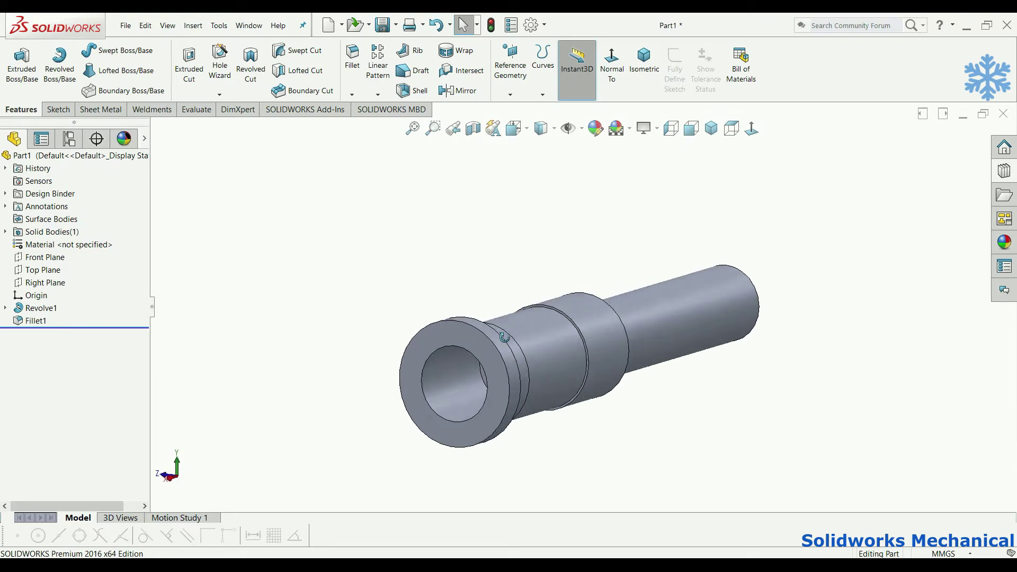
pyautogui.scroll(-5, 448, 344)
pyautogui.scroll(-2, 424, 345)
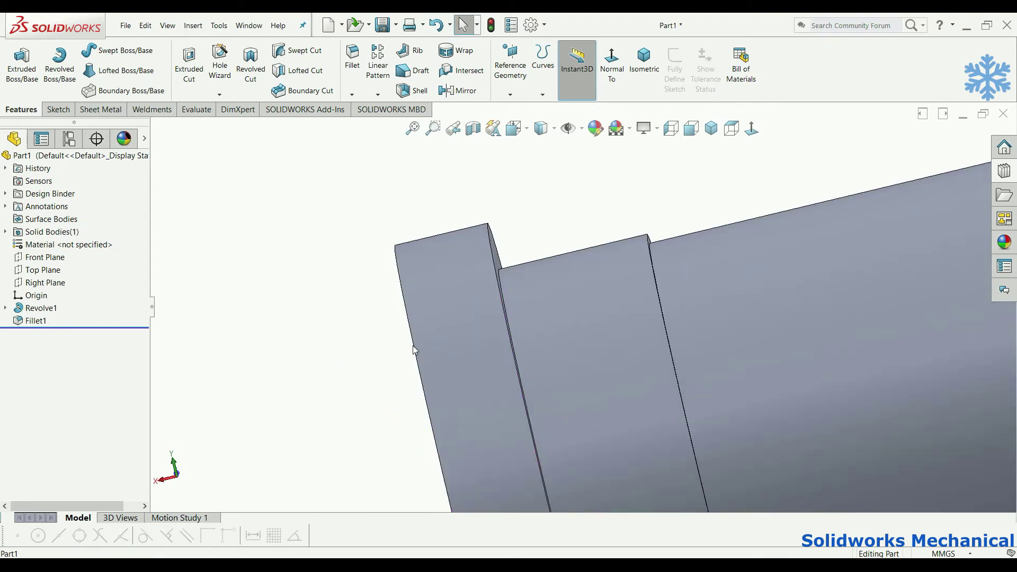
pyautogui.moveTo(471, 335); pyautogui.dragTo(503, 283, button='middle')
pyautogui.keyDown('ctrl'); pyautogui.click(501, 288); pyautogui.keyUp('ctrl')
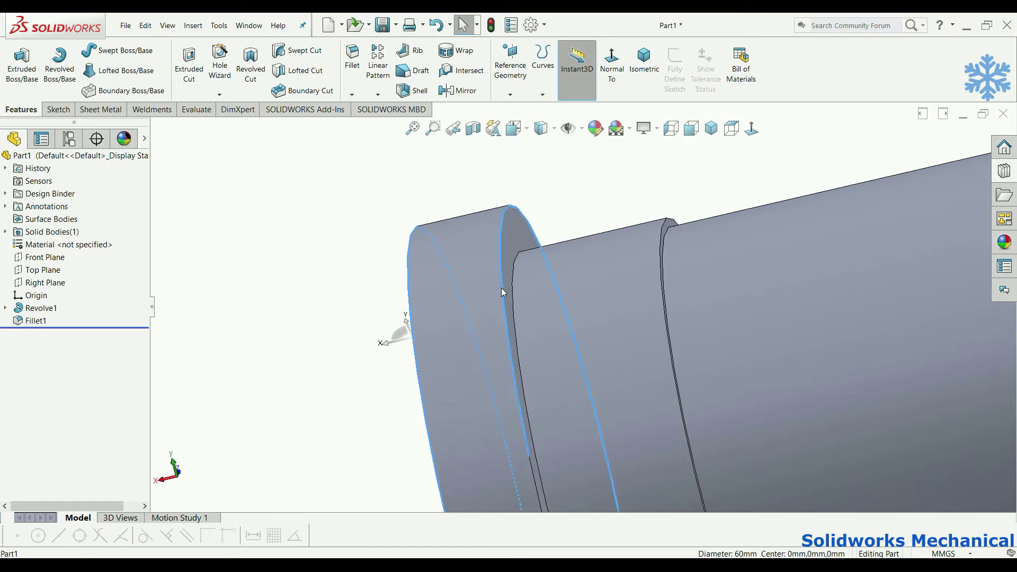
pyautogui.keyDown('ctrl'); pyautogui.click(662, 274); pyautogui.keyUp('ctrl')
pyautogui.scroll(3, 691, 275)
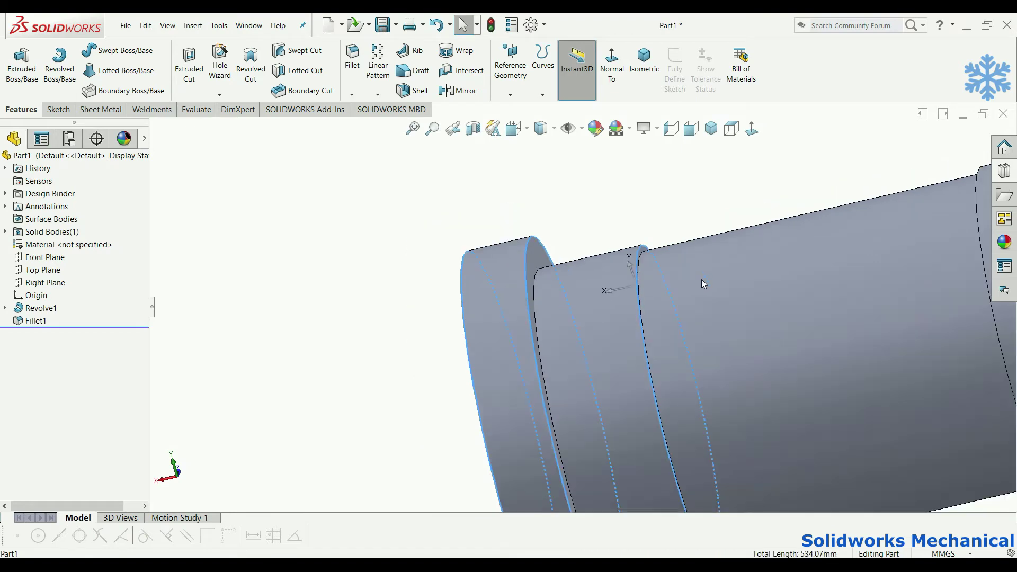
pyautogui.scroll(2, 701, 278)
pyautogui.scroll(-2, 748, 268)
pyautogui.moveTo(748, 268)
pyautogui.mouseDown(button='middle')
pyautogui.moveTo(781, 259)
pyautogui.moveTo(775, 297)
pyautogui.mouseUp(button='middle')
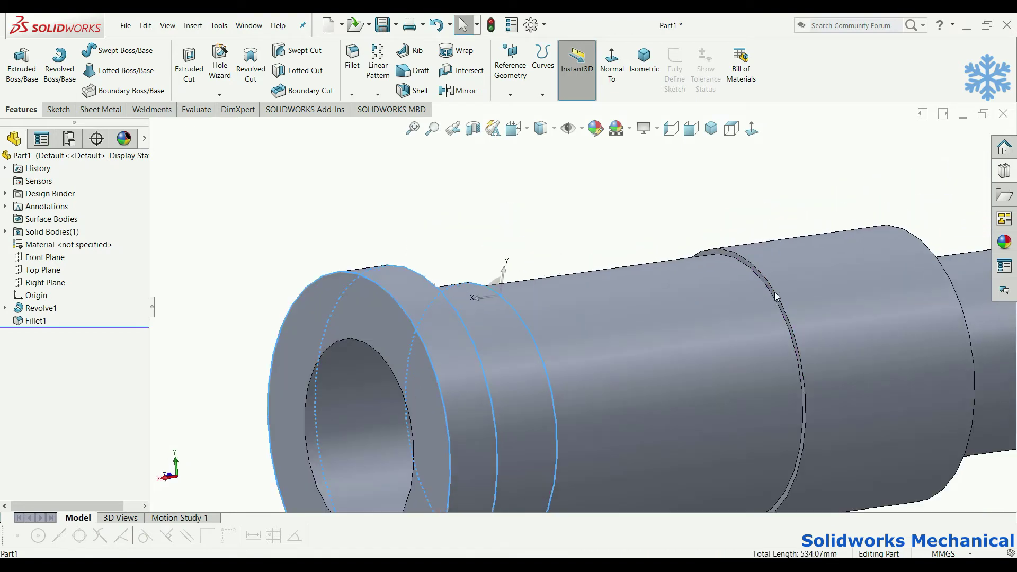
pyautogui.keyDown('ctrl'); pyautogui.click(777, 298); pyautogui.keyUp('ctrl')
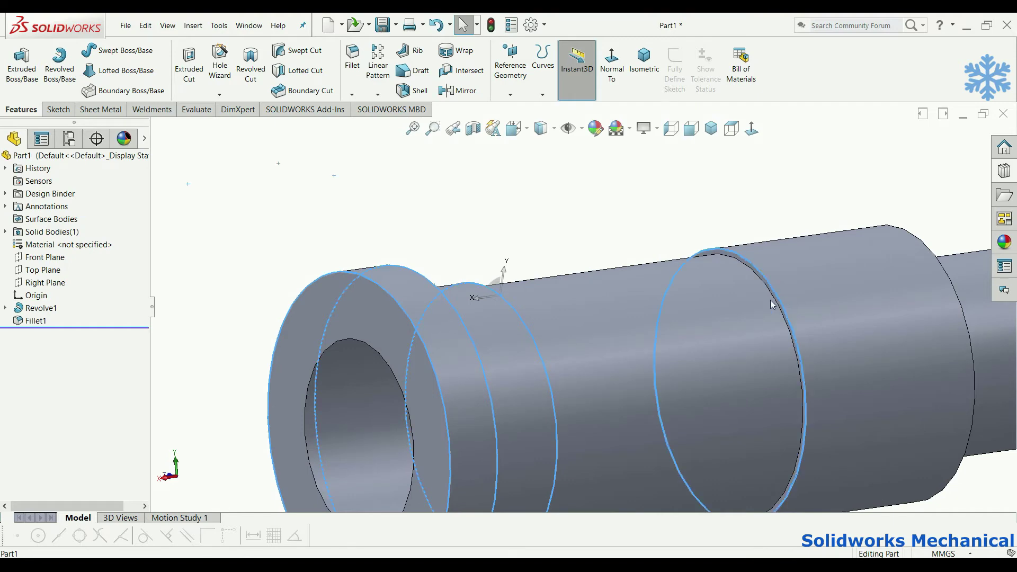
pyautogui.moveTo(770, 299); pyautogui.dragTo(941, 310, button='middle')
pyautogui.scroll(1, 905, 315)
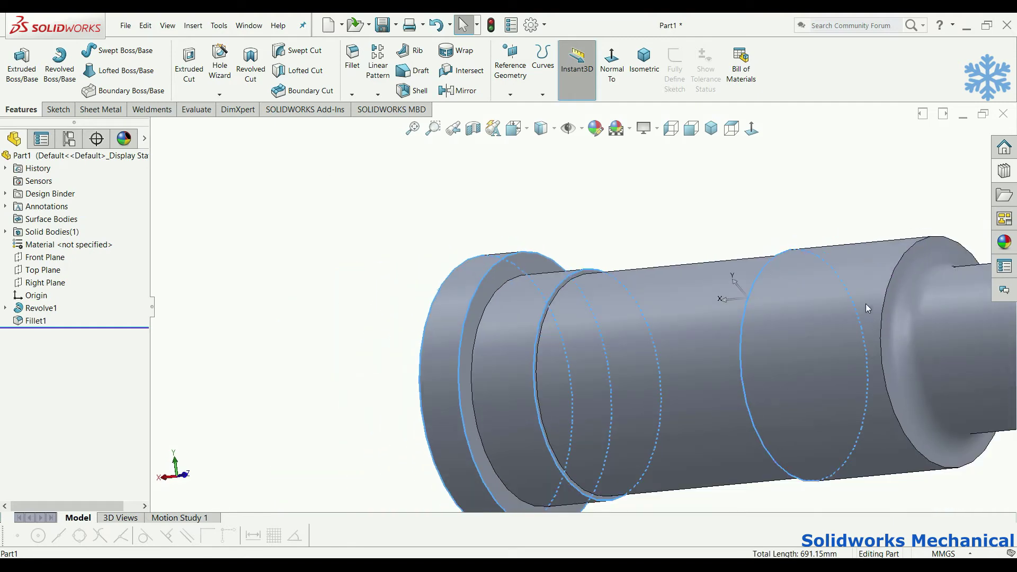
pyautogui.keyDown('ctrl'); pyautogui.click(885, 296); pyautogui.keyUp('ctrl')
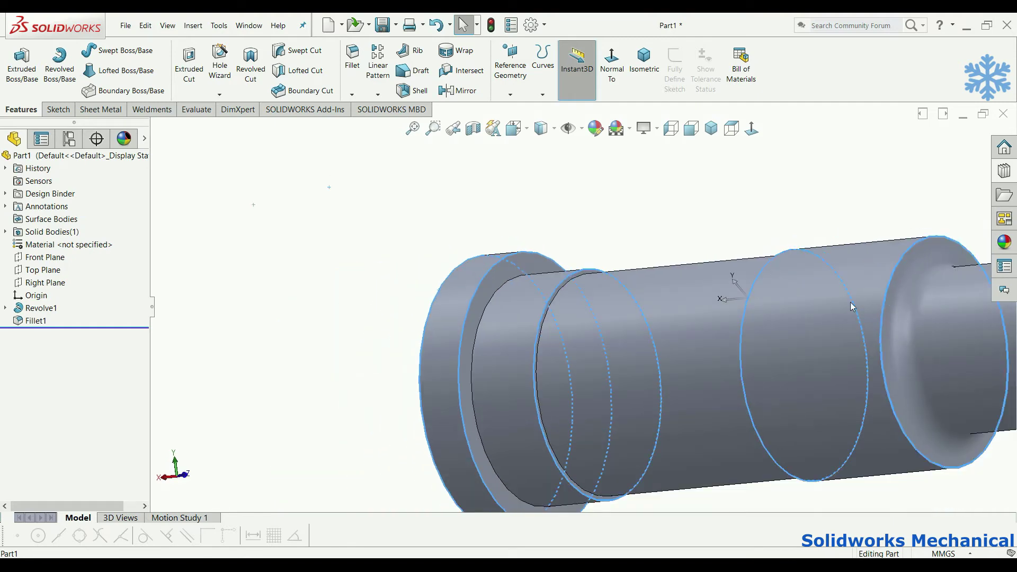
# - Chamfer the selected edges at 1 mm distance and 30° angle
pyautogui.click(353, 96)
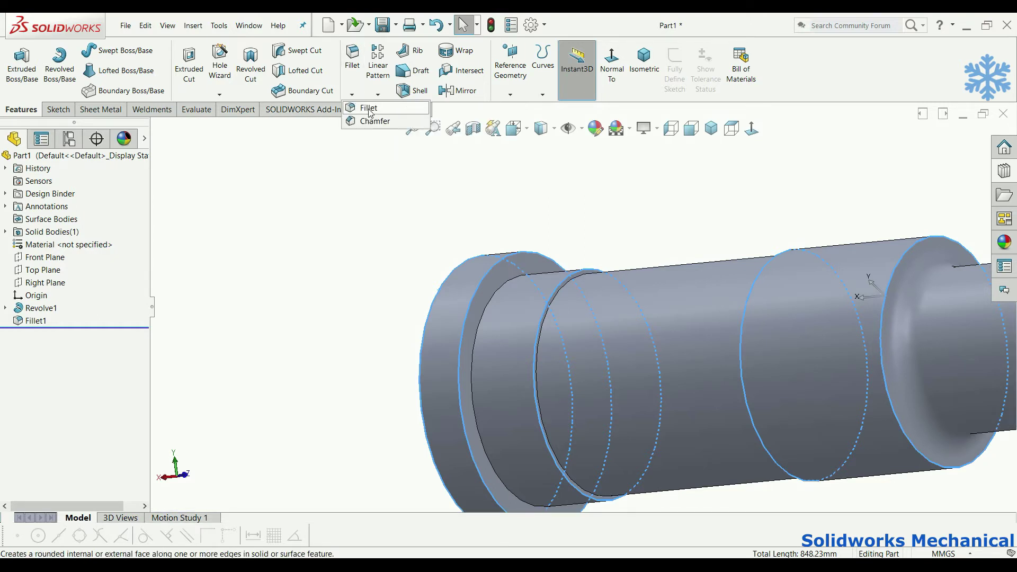
pyautogui.click(365, 106)
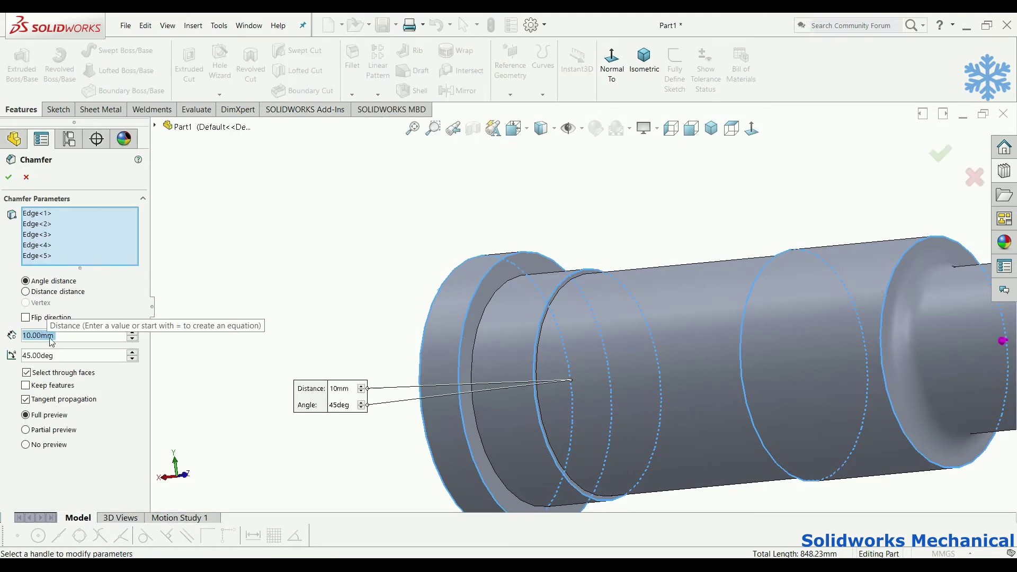
pyautogui.write('1')
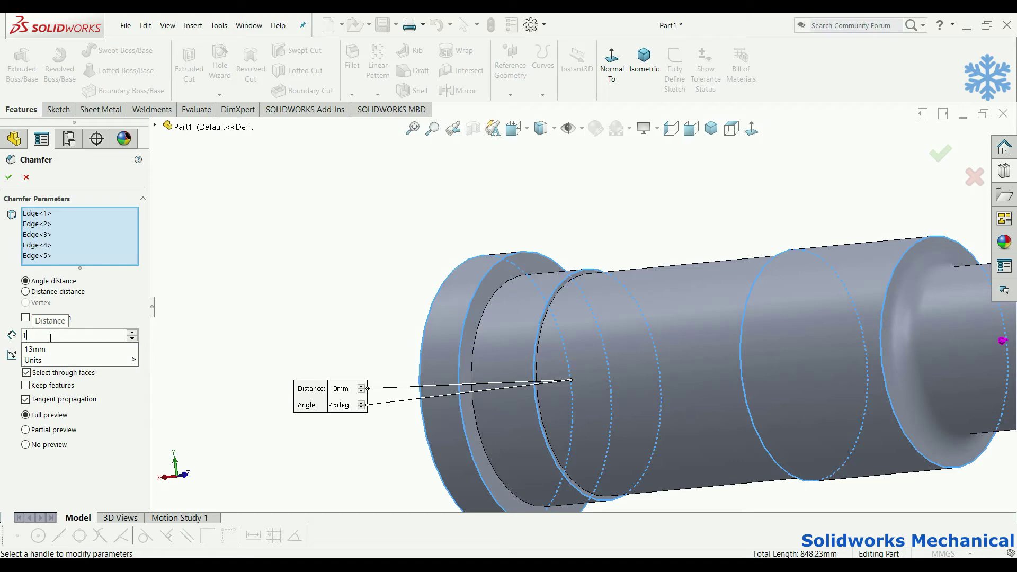
pyautogui.press('Return')
pyautogui.press('Tab')
pyautogui.write('30')
pyautogui.press('Return')
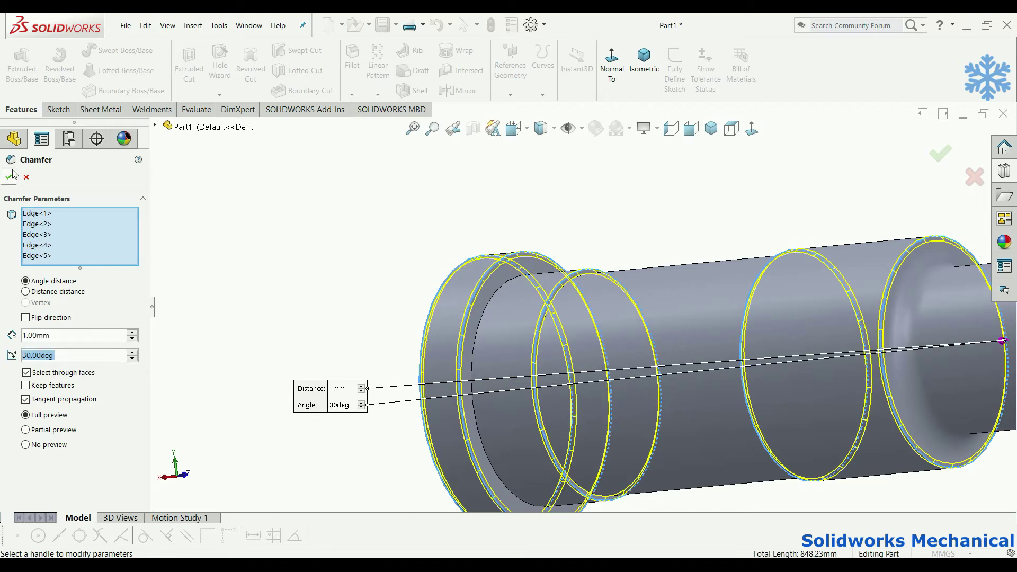
pyautogui.click(11, 174)
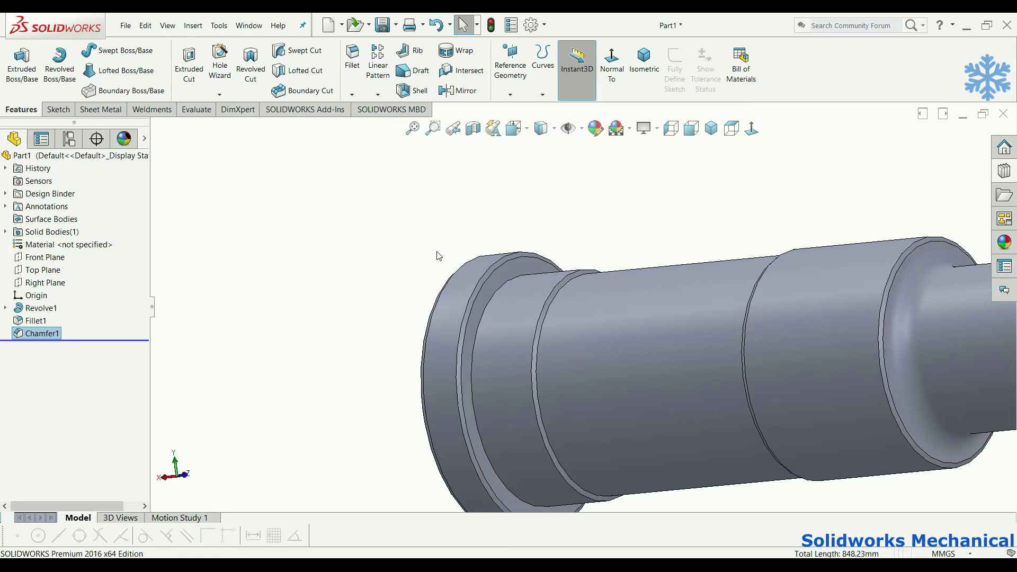
# - Show the primary planes and select the Top Plane
pyautogui.scroll(5, 439, 257)
pyautogui.moveTo(538, 277)
pyautogui.mouseDown(button='middle')
pyautogui.moveTo(706, 268)
pyautogui.moveTo(651, 288)
pyautogui.moveTo(723, 300)
pyautogui.moveTo(560, 229)
pyautogui.mouseUp(button='middle')
pyautogui.click(572, 128)
pyautogui.click(597, 152)
pyautogui.moveTo(713, 311); pyautogui.dragTo(724, 413, button='middle')
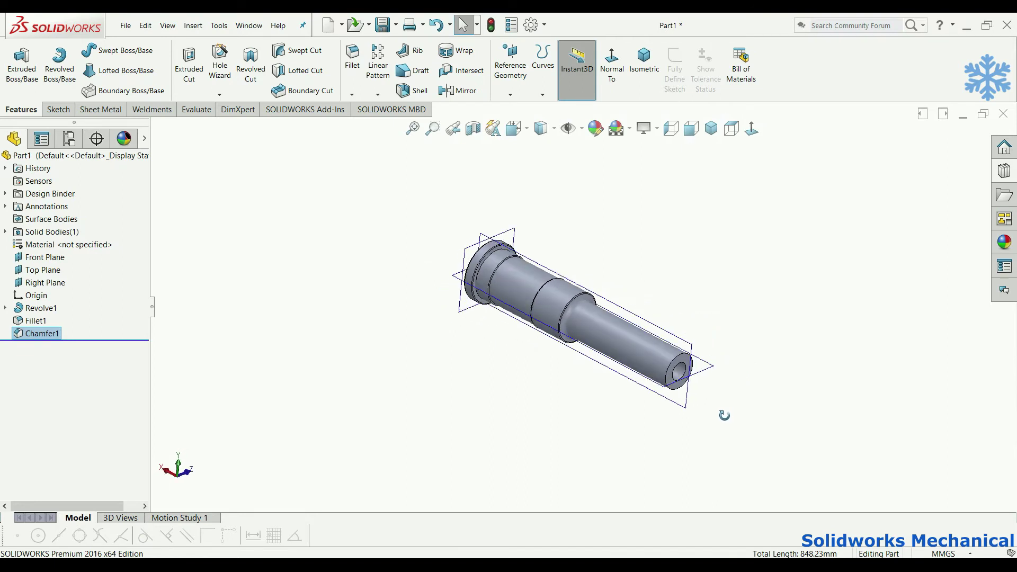
pyautogui.click(706, 365)
# - Create Plane1 offset 18 mm from the Top Plane and hide the default planes
pyautogui.click(378, 94)
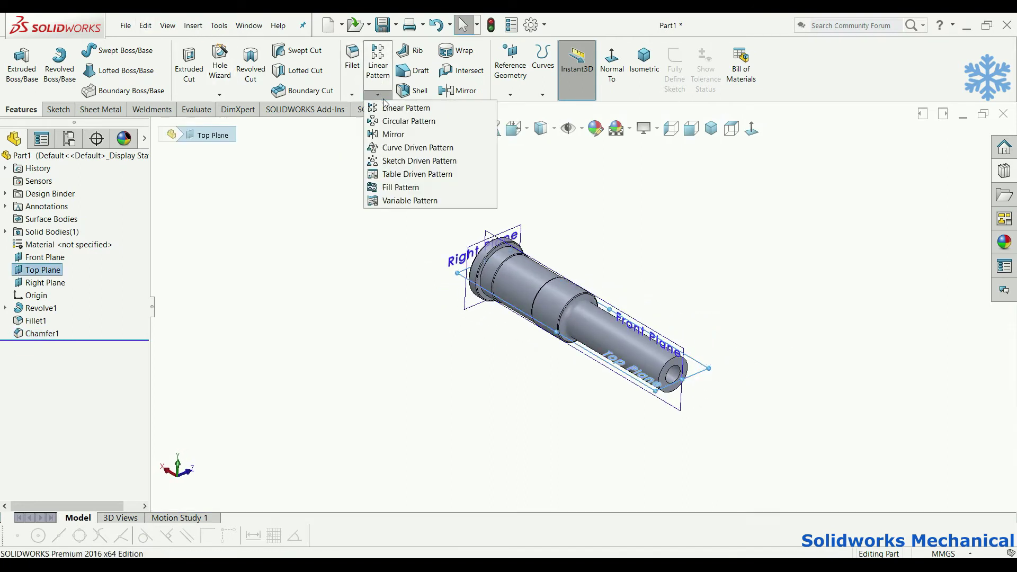
pyautogui.click(510, 94)
pyautogui.click(510, 94)
pyautogui.write('36/2')
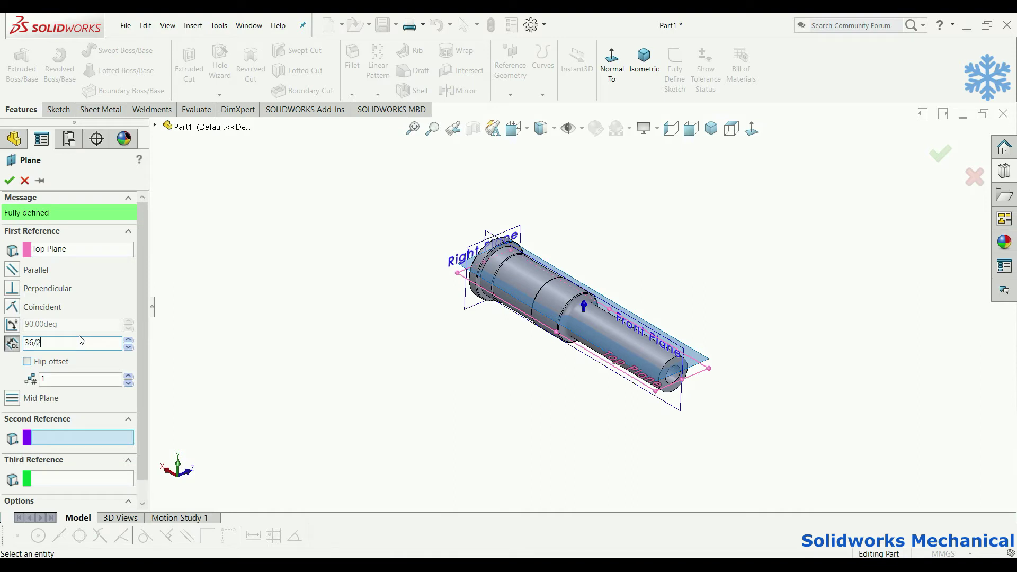
pyautogui.press('Return')
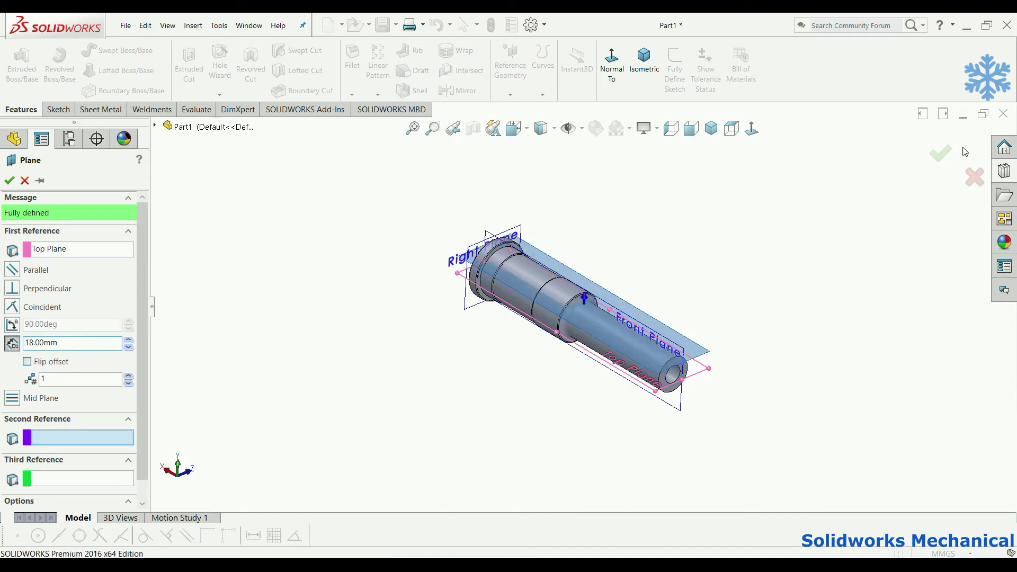
pyautogui.press('Return')
pyautogui.click(576, 126)
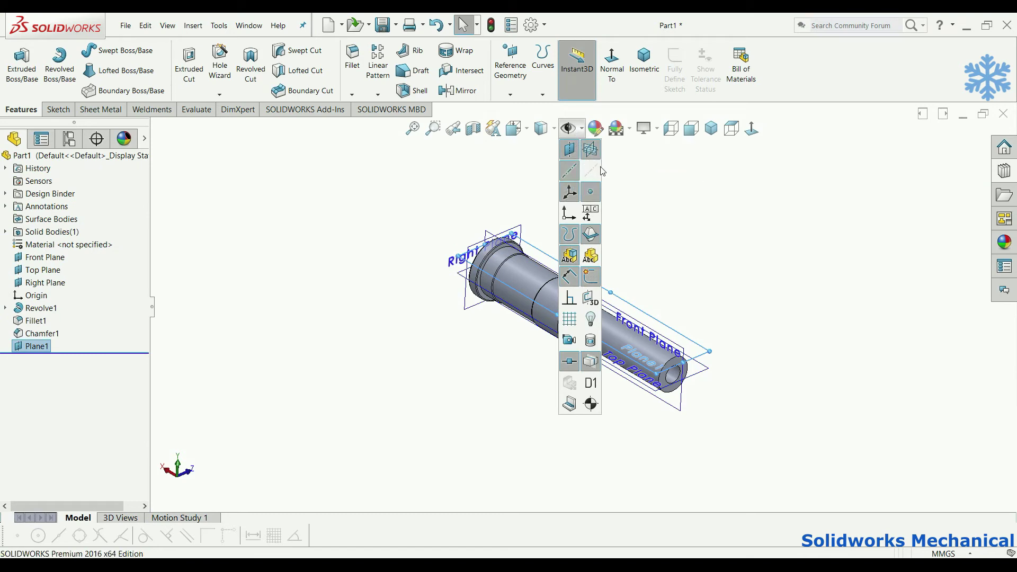
pyautogui.click(590, 151)
# - Start a sketch on Plane1, view it Normal To, and draw a straight slot
pyautogui.click(660, 316)
pyautogui.click(698, 289)
pyautogui.click(752, 133)
pyautogui.scroll(-3, 243, 303)
pyautogui.scroll(3, 244, 303)
pyautogui.scroll(-4, 426, 319)
pyautogui.scroll(-3, 427, 320)
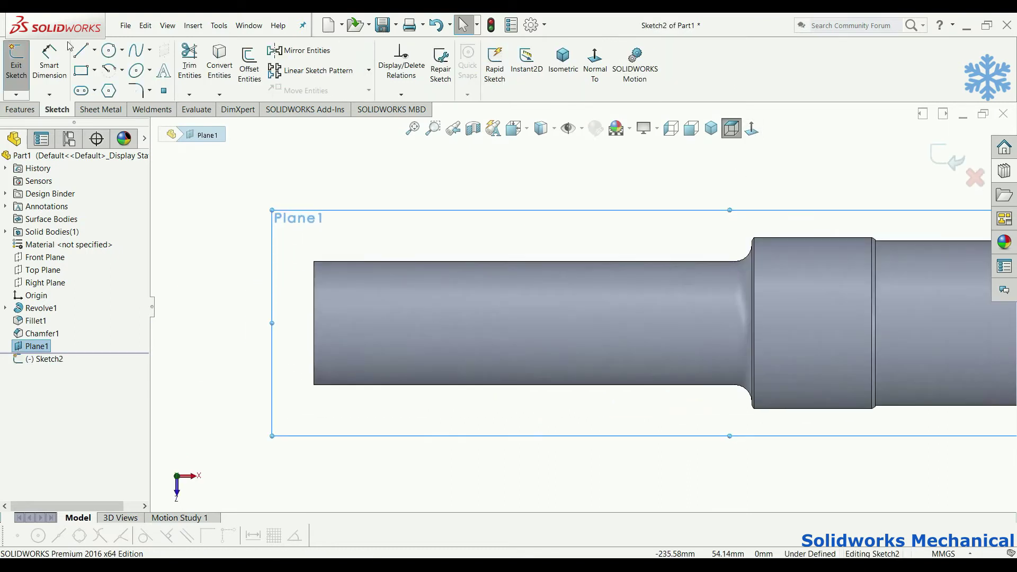
pyautogui.click(81, 91)
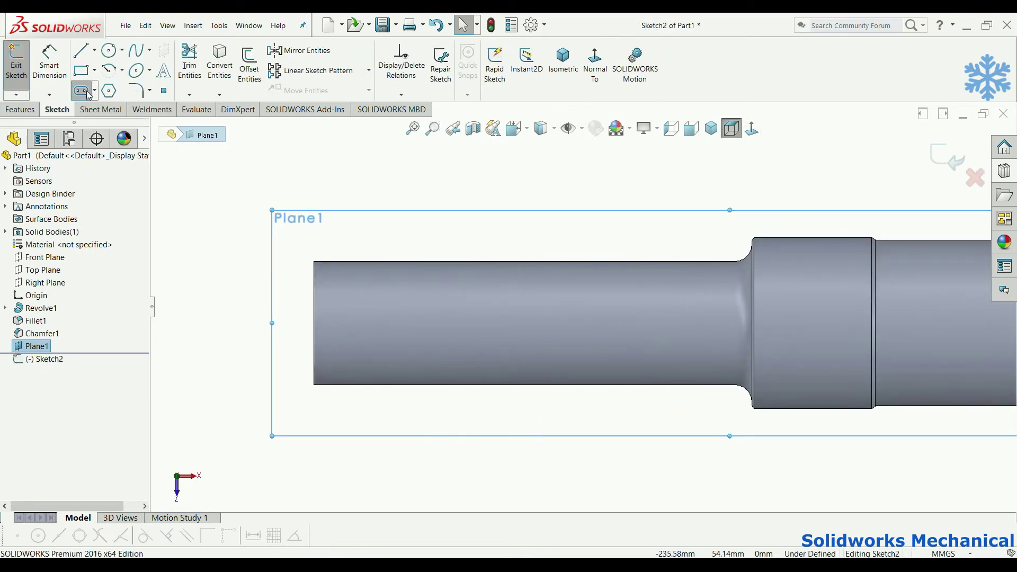
pyautogui.click(393, 323)
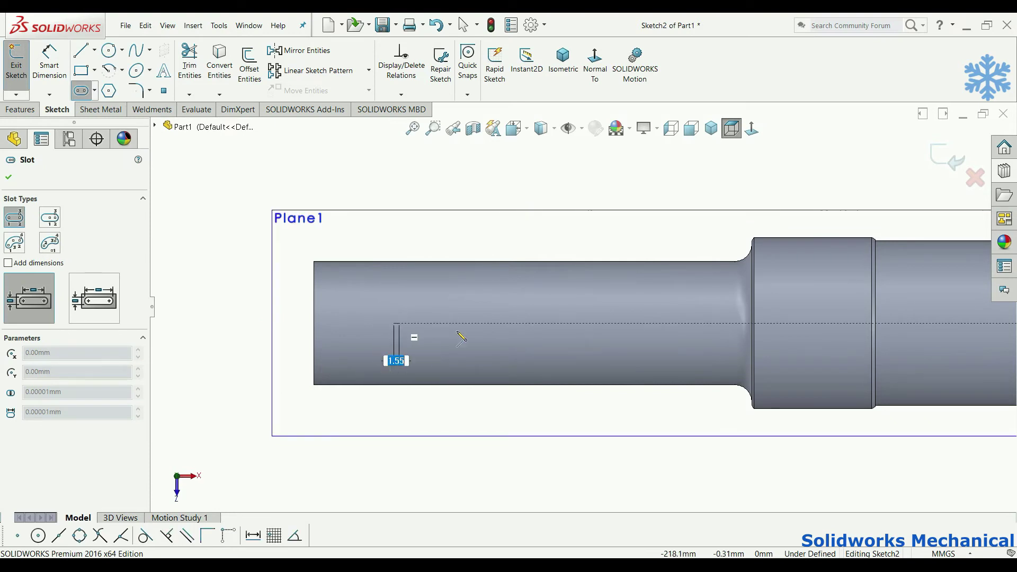
pyautogui.click(575, 323)
pyautogui.click(581, 345)
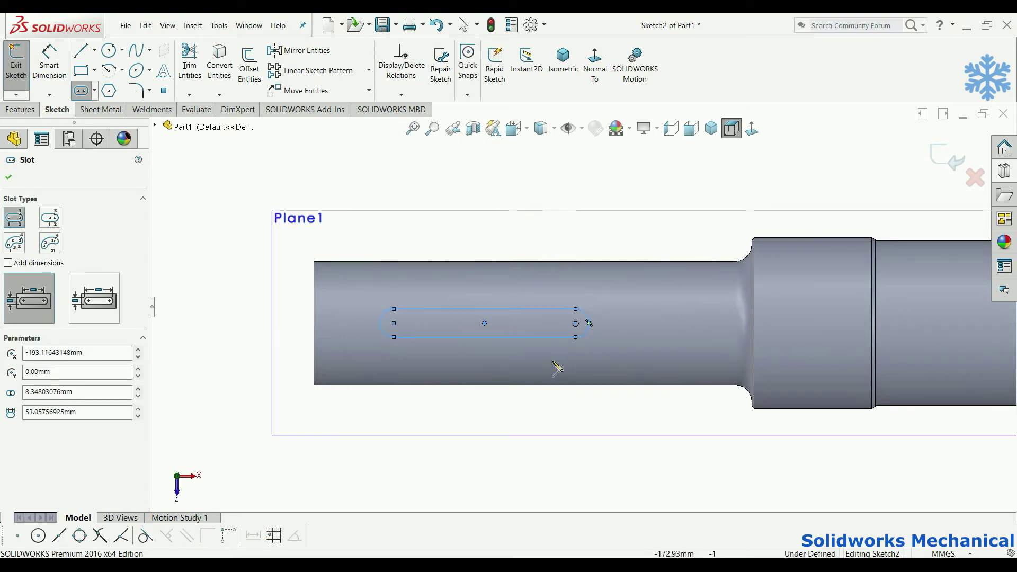
# - Dimension the slot 8 mm wide and 22 mm from the shaft end
pyautogui.scroll(2, 556, 360)
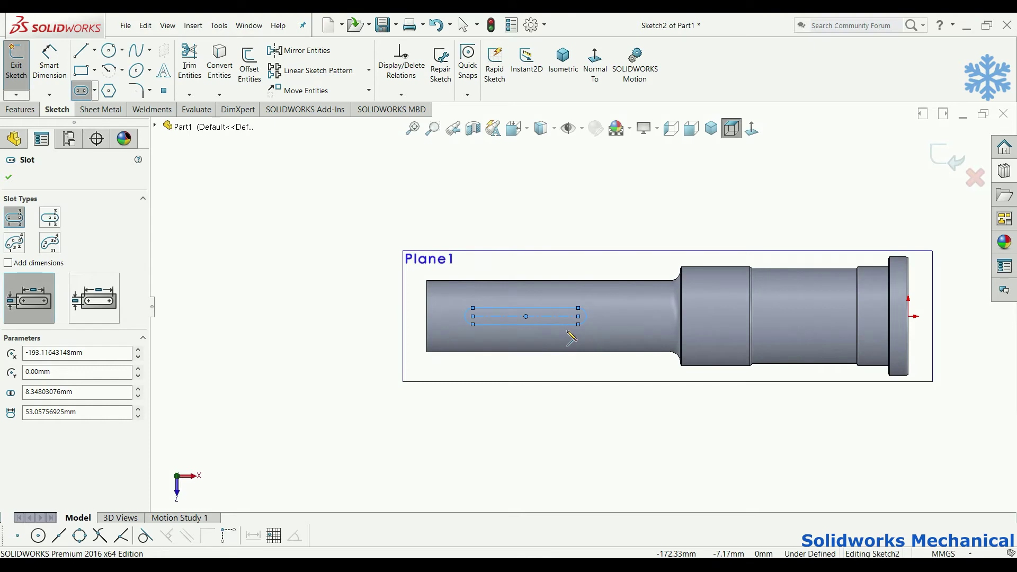
pyautogui.click(50, 63)
pyautogui.click(551, 317)
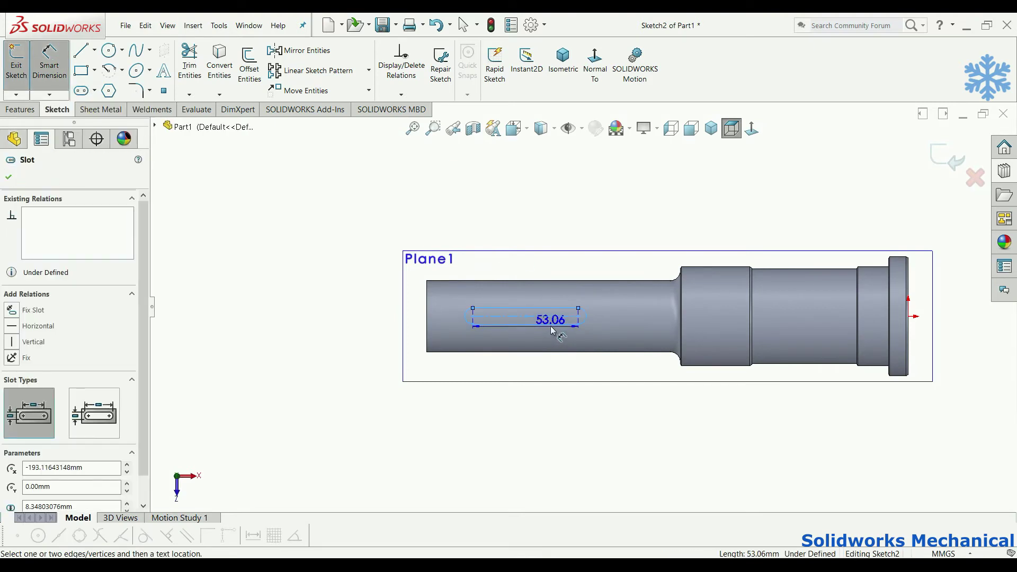
pyautogui.click(628, 323)
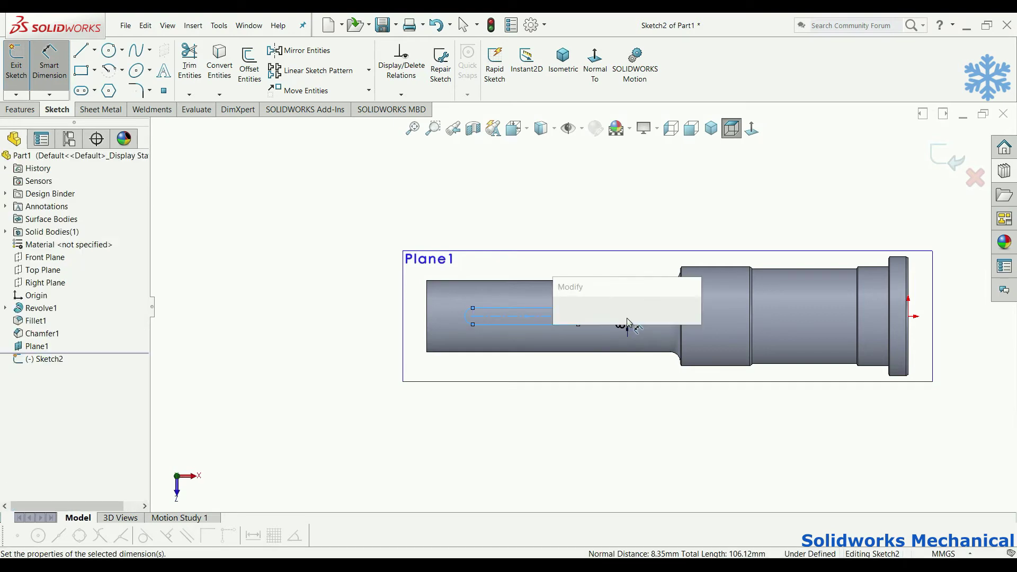
pyautogui.press('Return')
pyautogui.scroll(-8, 496, 312)
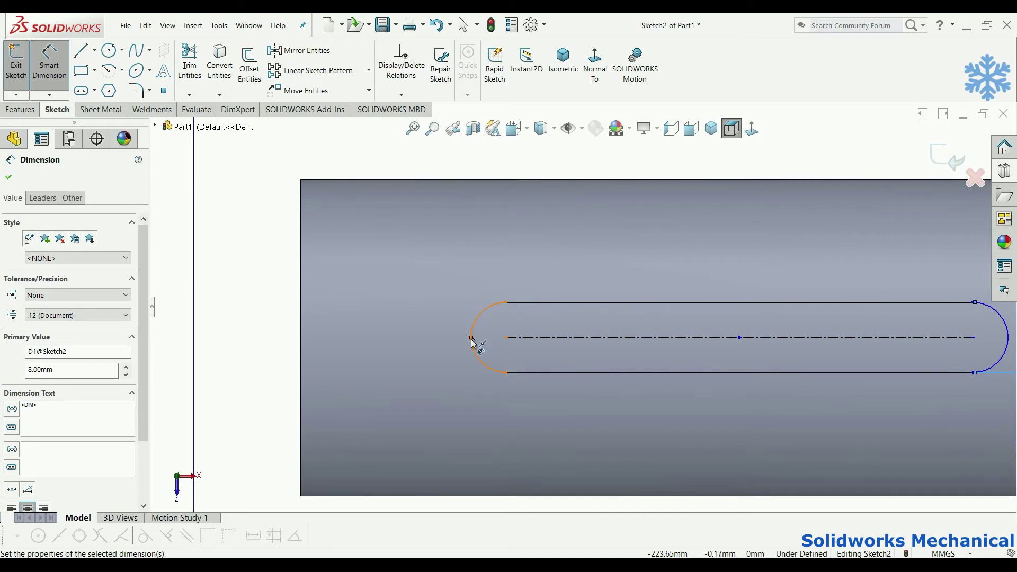
pyautogui.click(507, 343)
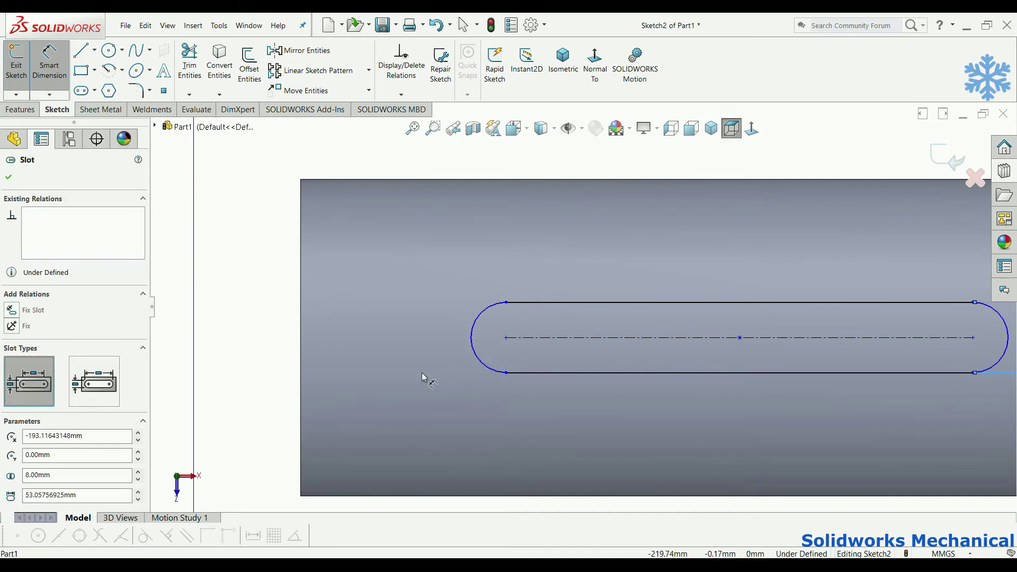
pyautogui.click(301, 353)
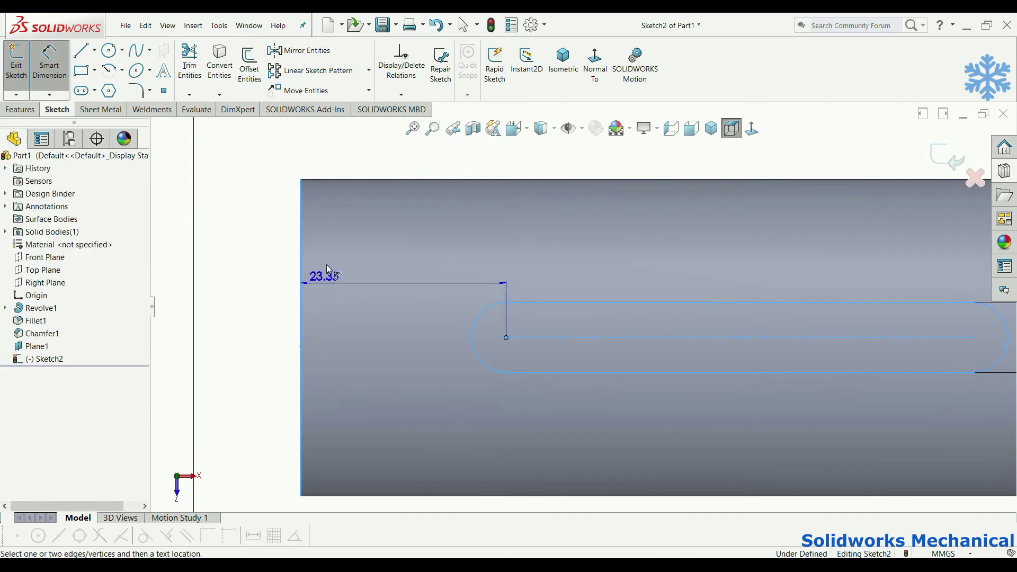
pyautogui.click(332, 267)
pyautogui.write('22')
pyautogui.press('Return')
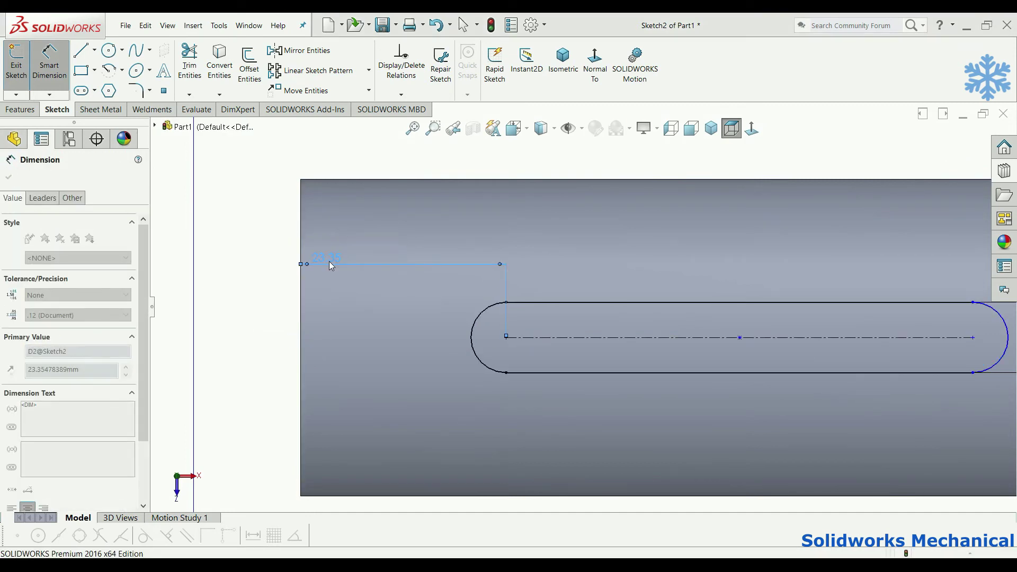
# - Set the slot length between its end centres to 70 mm
pyautogui.click(602, 344)
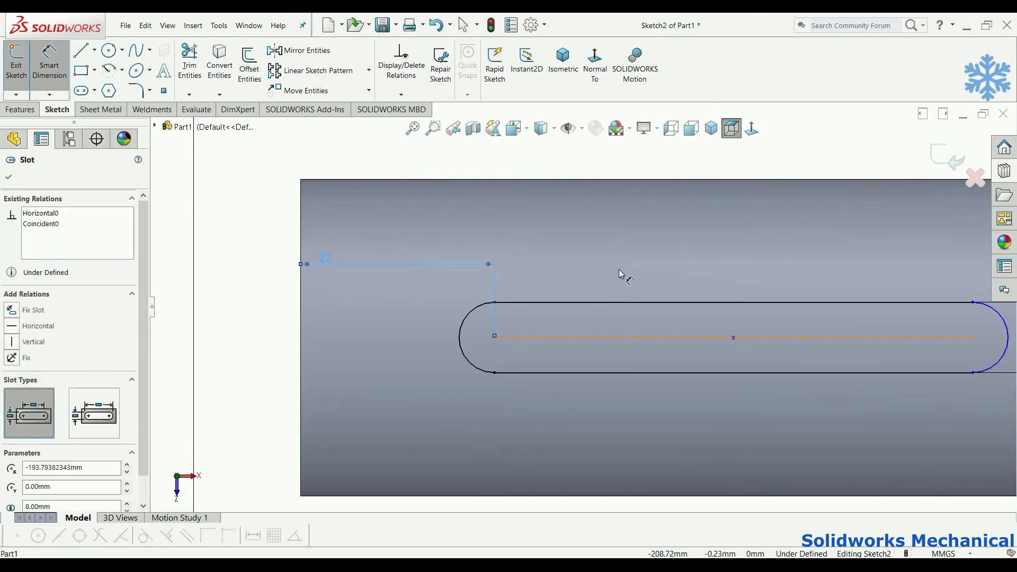
pyautogui.click(618, 268)
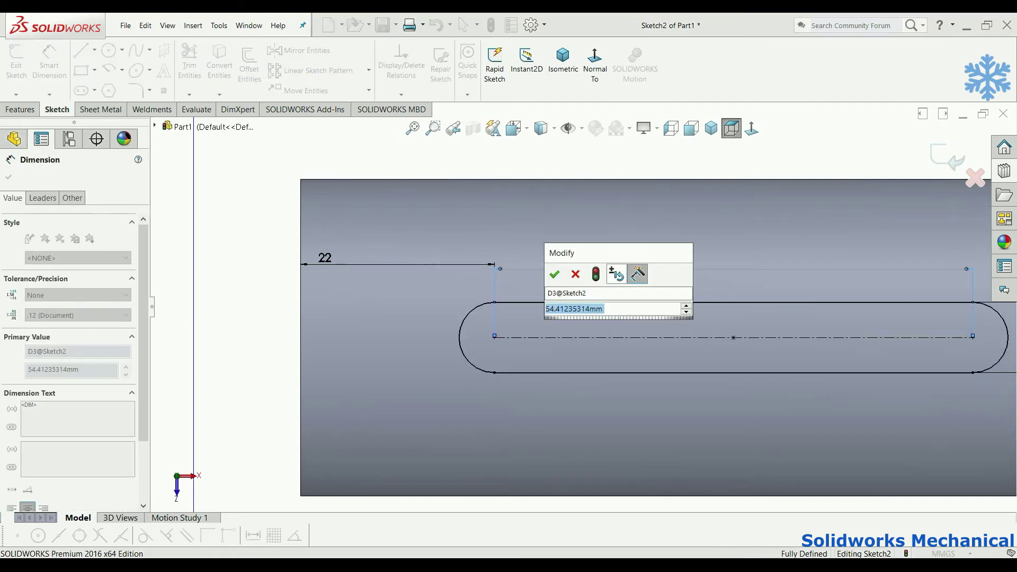
pyautogui.write('70')
pyautogui.press('Return')
pyautogui.scroll(1, 598, 297)
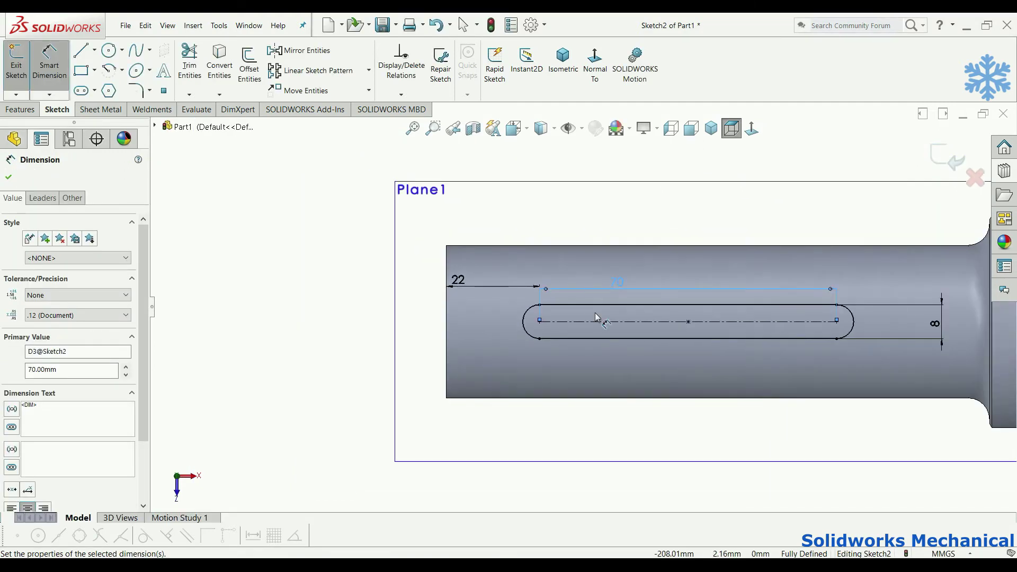
pyautogui.click(23, 113)
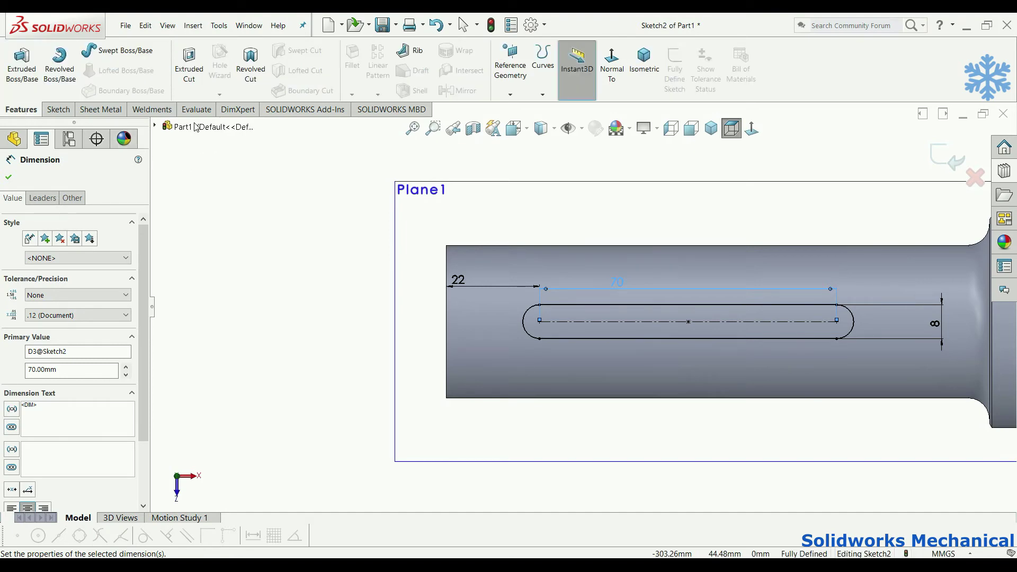
# - Extrude-cut the slot sketch Blind to a depth of 41 mm into the shaft
pyautogui.moveTo(509, 338); pyautogui.dragTo(524, 297, button='middle')
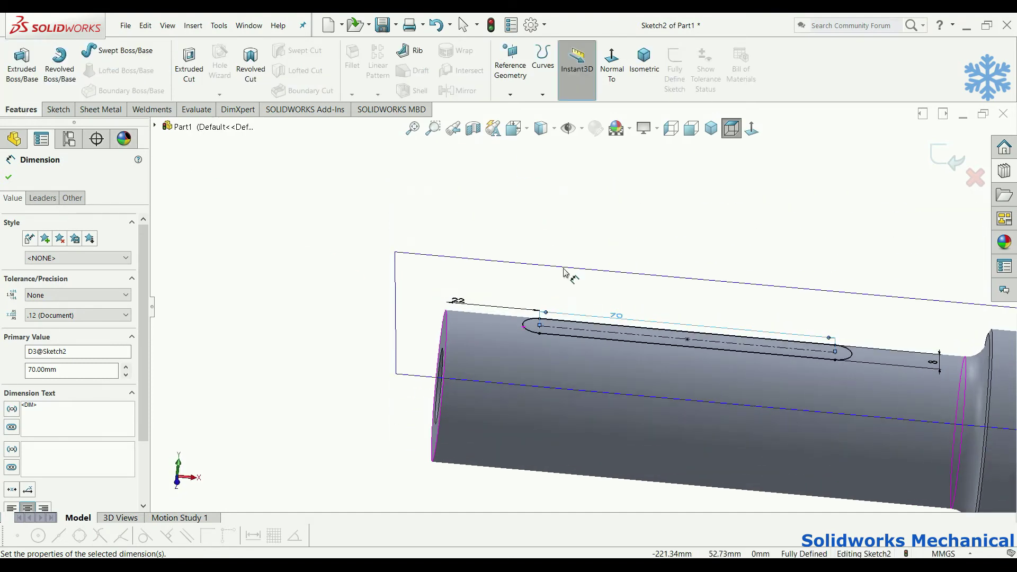
pyautogui.click(189, 66)
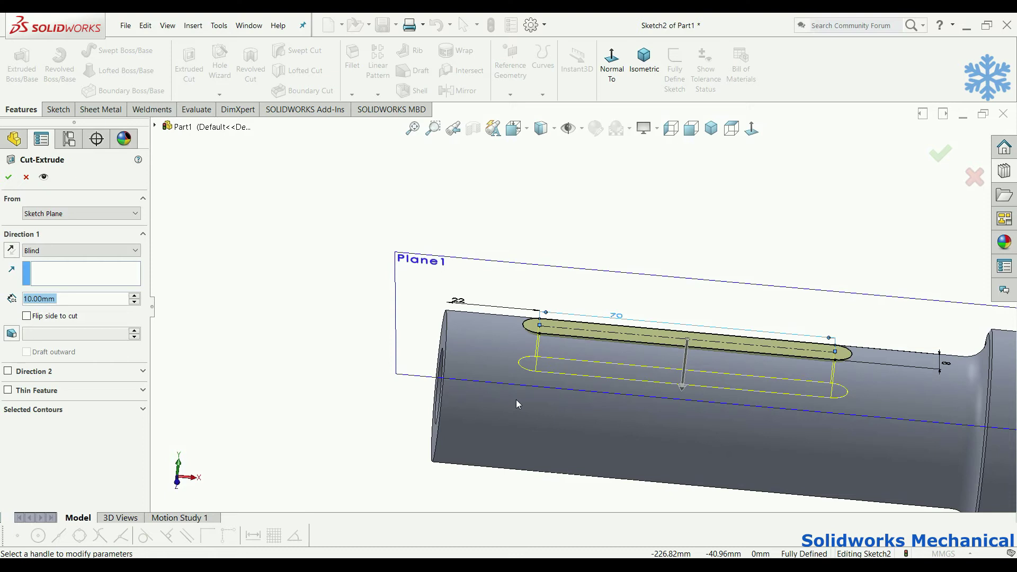
pyautogui.moveTo(516, 399); pyautogui.dragTo(622, 449, button='middle')
pyautogui.moveTo(646, 398); pyautogui.dragTo(674, 297)
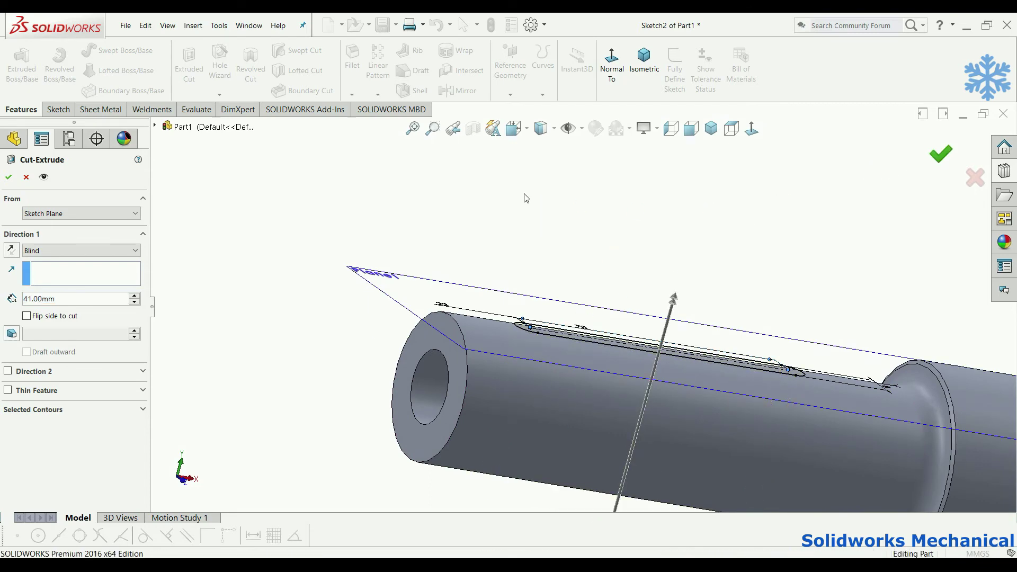
pyautogui.moveTo(541, 230)
pyautogui.mouseDown(button='middle')
pyautogui.moveTo(565, 368)
pyautogui.moveTo(540, 349)
pyautogui.mouseUp(button='middle')
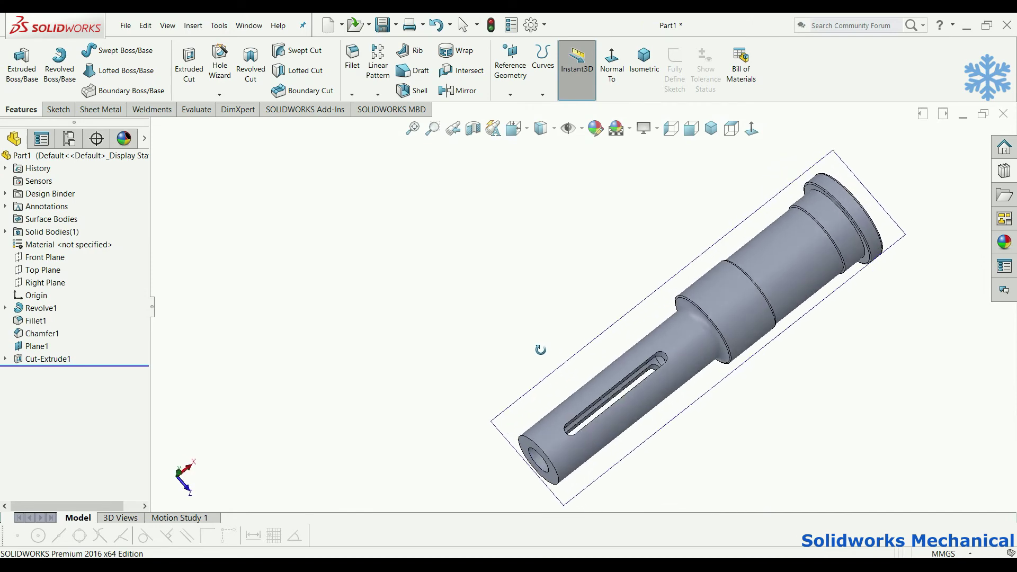
# - Change the keyway cut Cut-Extrude1's depth to 70 mm
pyautogui.scroll(-2, 657, 350)
pyautogui.scroll(-2, 657, 350)
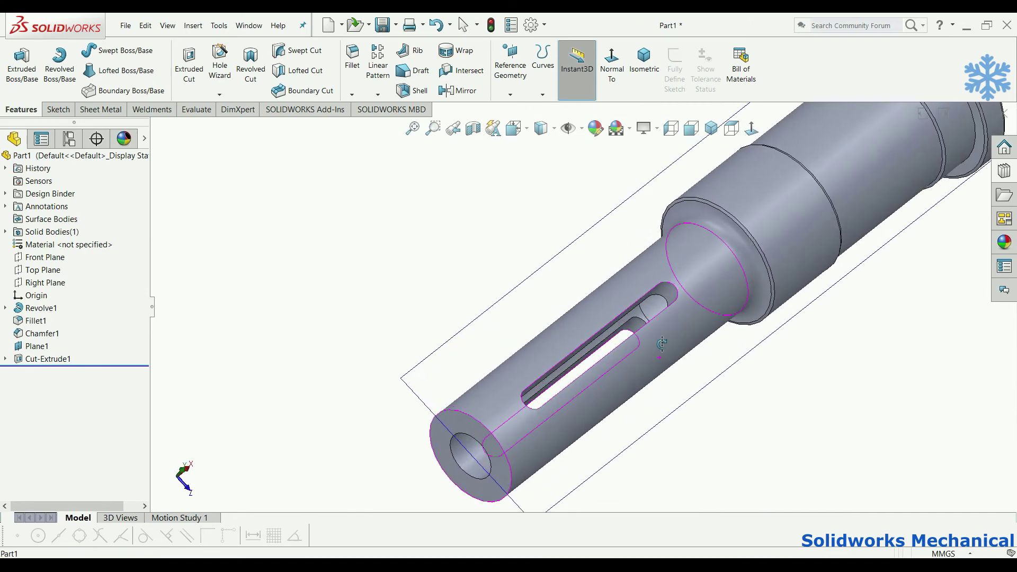
pyautogui.scroll(3, 658, 349)
pyautogui.moveTo(658, 349)
pyautogui.mouseDown(button='middle')
pyautogui.moveTo(618, 350)
pyautogui.moveTo(592, 320)
pyautogui.mouseUp(button='middle')
pyautogui.scroll(-2, 610, 401)
pyautogui.scroll(-2, 610, 402)
pyautogui.moveTo(610, 402); pyautogui.dragTo(579, 323, button='middle')
pyautogui.scroll(2, 583, 340)
pyautogui.scroll(2, 580, 323)
pyautogui.scroll(-3, 579, 292)
pyautogui.moveTo(555, 377)
pyautogui.mouseDown(button='middle')
pyautogui.moveTo(579, 293)
pyautogui.moveTo(487, 483)
pyautogui.mouseUp(button='middle')
pyautogui.scroll(-4, 382, 389)
pyautogui.click(28, 355)
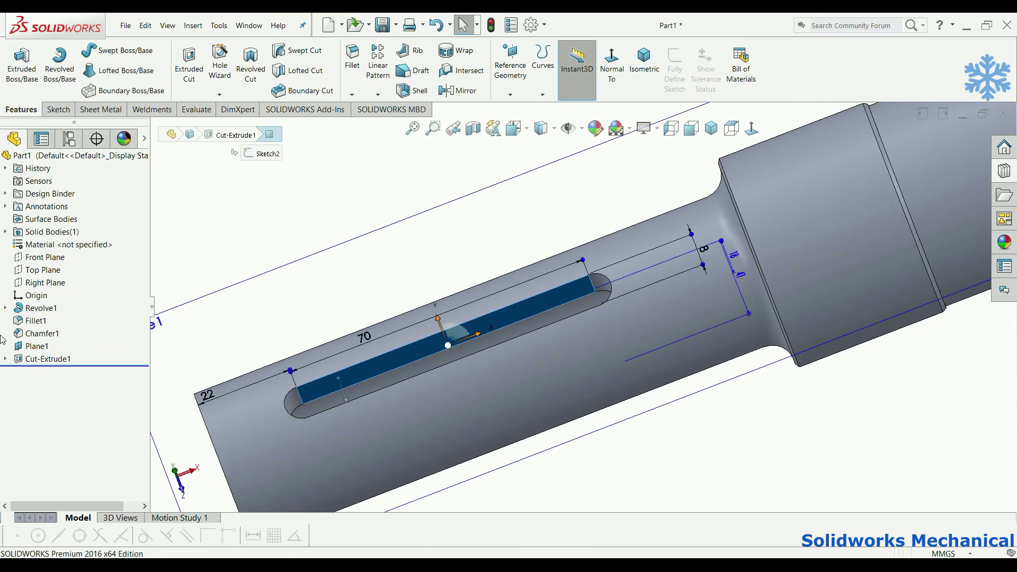
pyautogui.rightClick(26, 354)
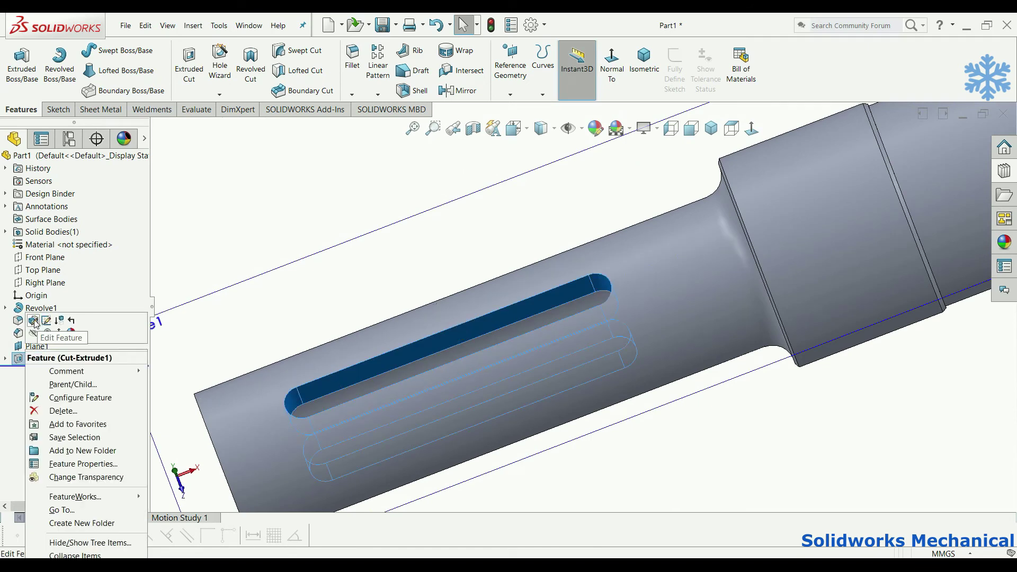
pyautogui.click(33, 320)
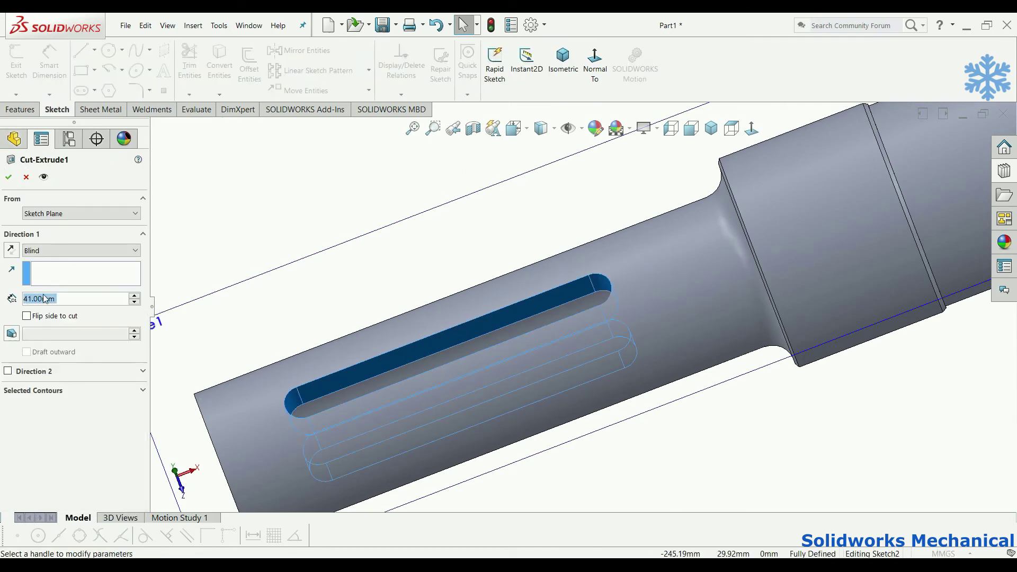
pyautogui.click(360, 336)
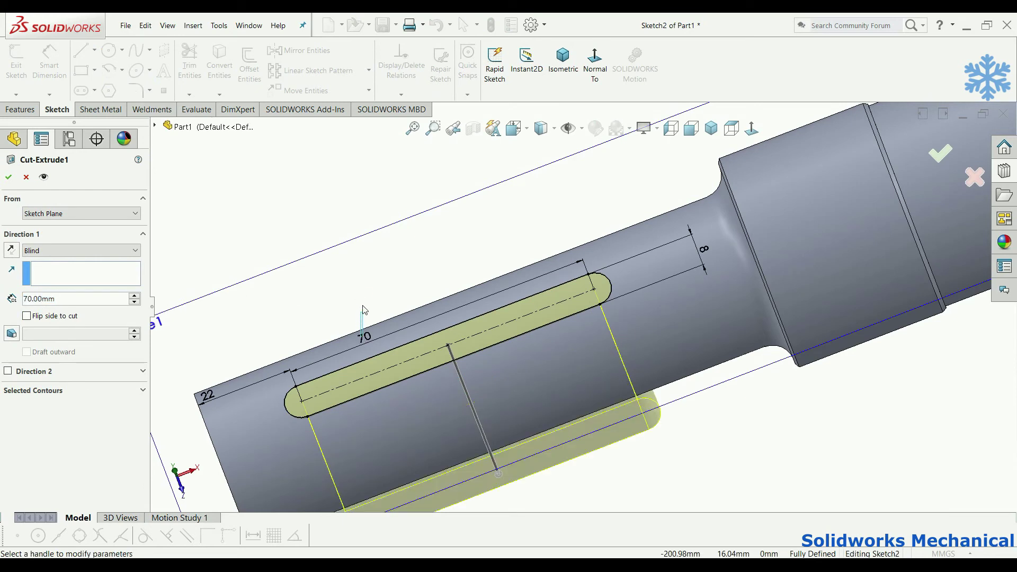
pyautogui.press('Return')
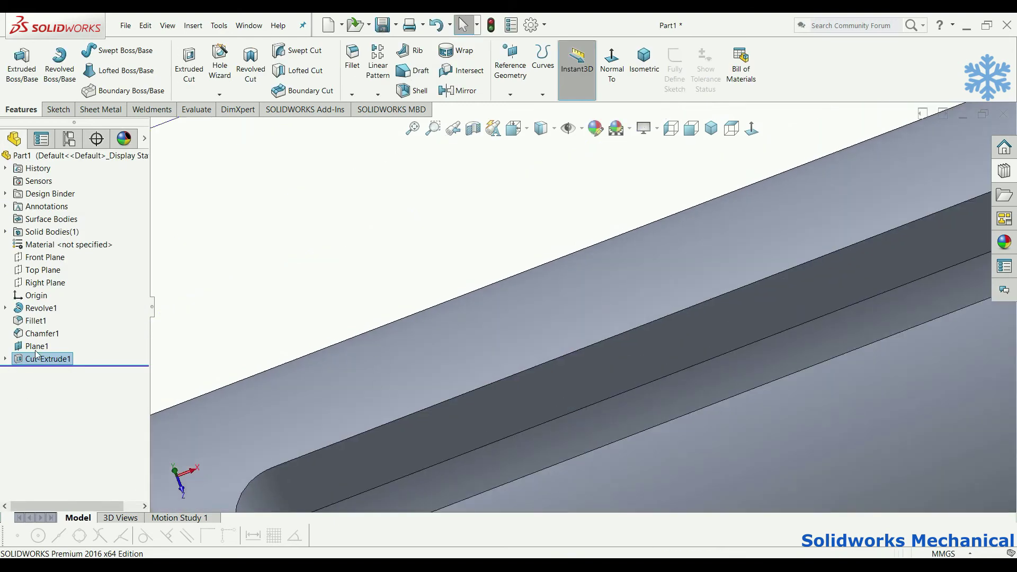
# - In the slot sketch, change the 70 mm centre distance to 66 mm and rebuild
pyautogui.rightClick(36, 355)
pyautogui.click(53, 314)
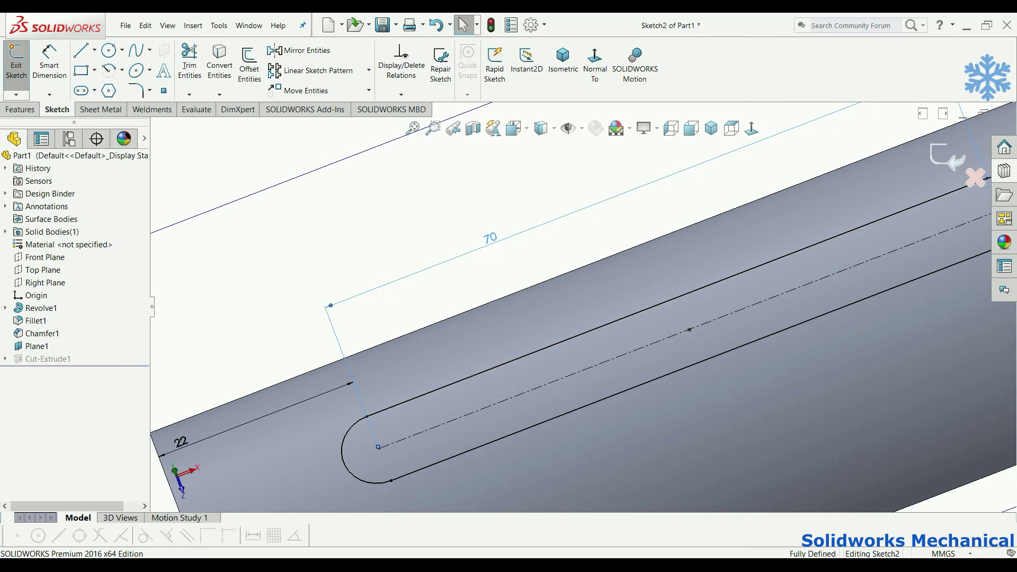
pyautogui.doubleClick(490, 238)
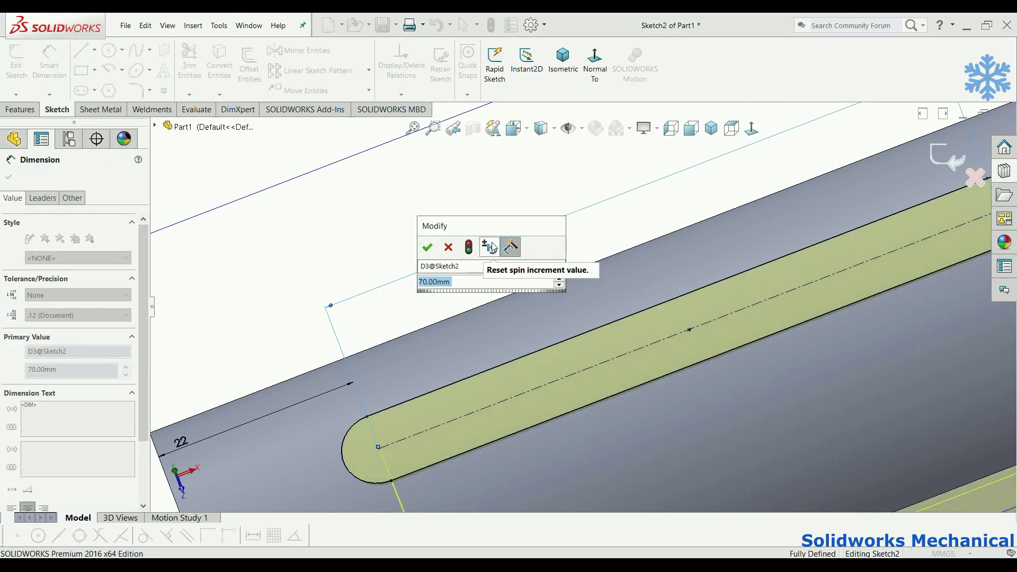
pyautogui.write('66')
pyautogui.press('Return')
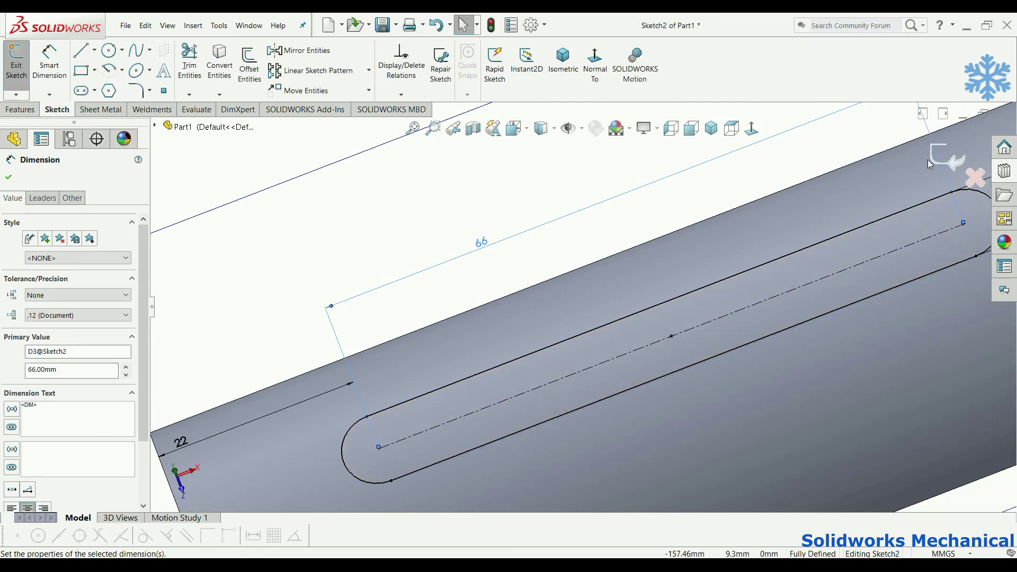
pyautogui.hotkey('ctrl', 'b')
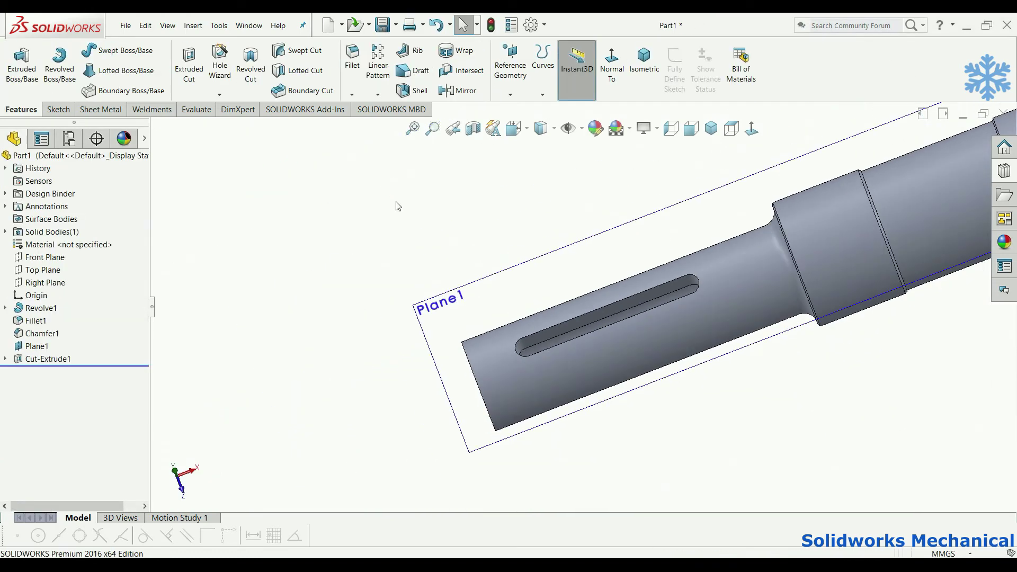
pyautogui.moveTo(568, 226)
pyautogui.mouseDown(button='middle')
pyautogui.moveTo(567, 244)
pyautogui.moveTo(465, 340)
pyautogui.mouseUp(button='middle')
# - Add Chamfer2 to the narrow end's outer edge: 1 mm at 30°
pyautogui.scroll(-5, 739, 253)
pyautogui.scroll(-3, 740, 253)
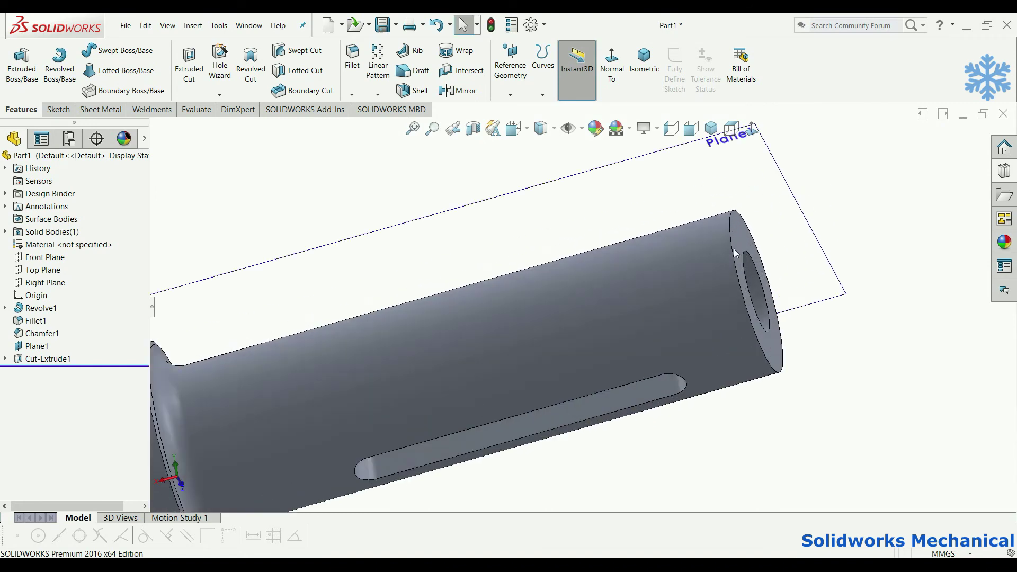
pyautogui.click(732, 244)
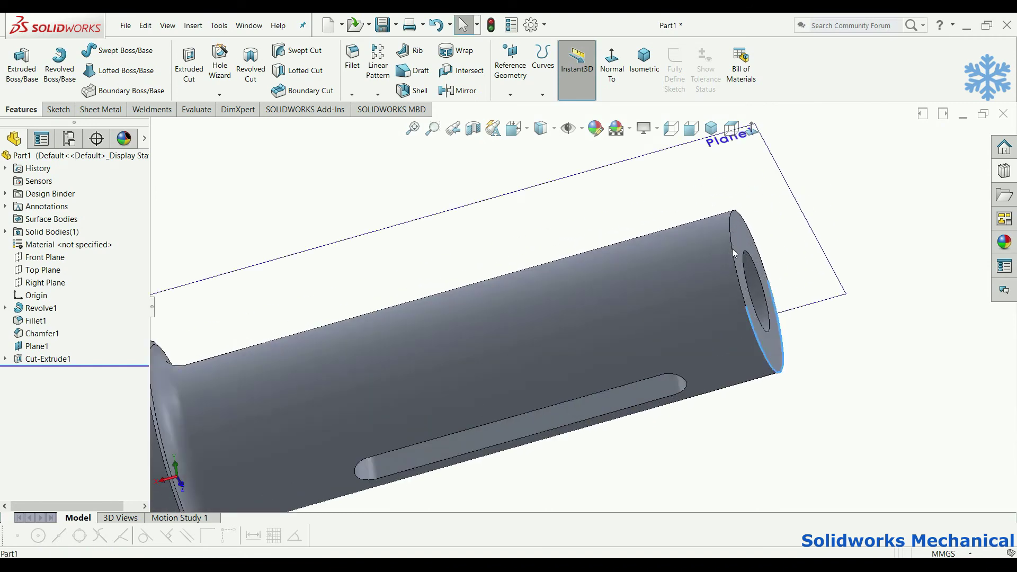
pyautogui.click(367, 95)
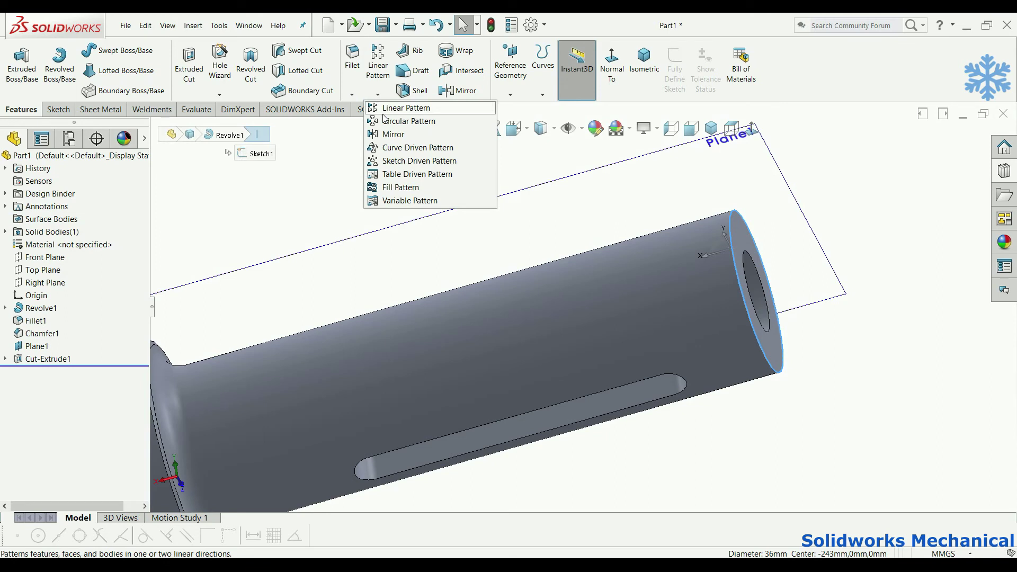
pyautogui.click(367, 97)
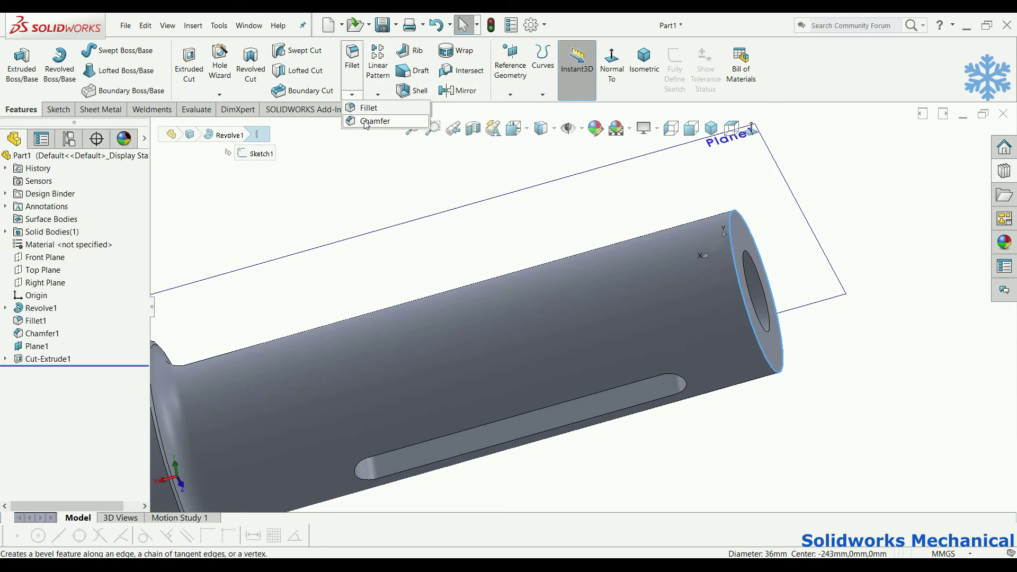
pyautogui.click(365, 120)
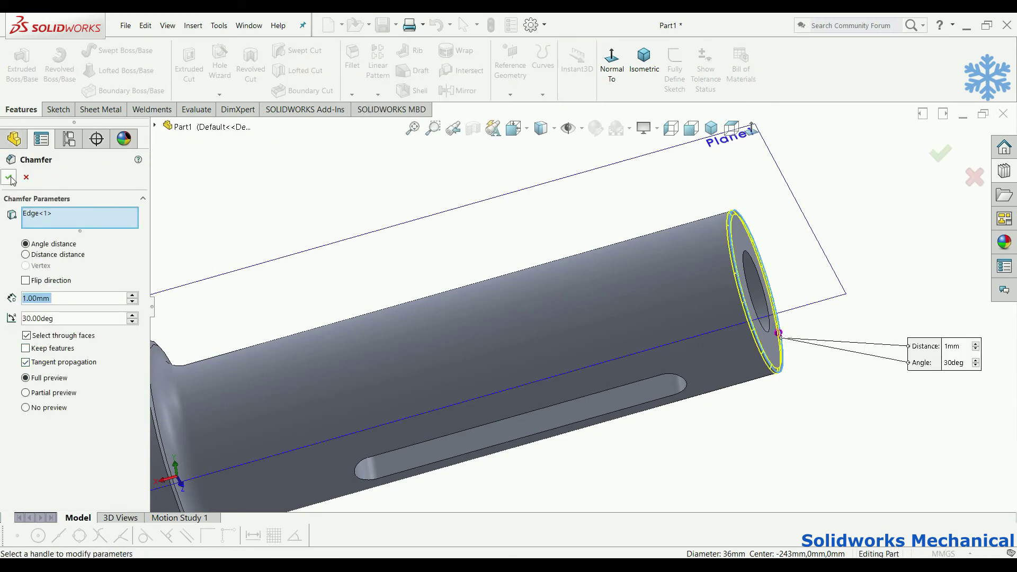
pyautogui.click(9, 178)
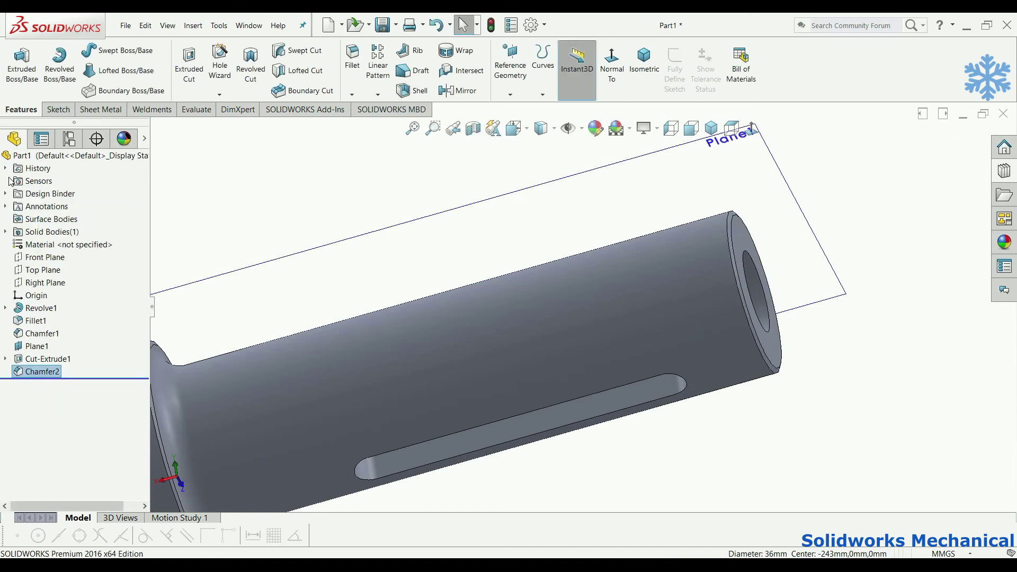
pyautogui.scroll(5, 476, 297)
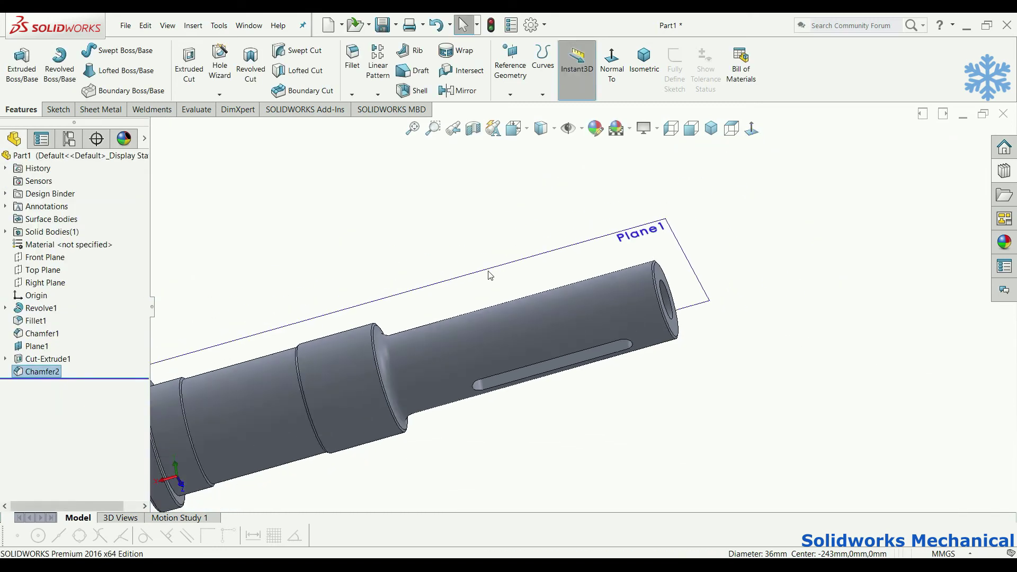
# - Hide Plane1, view the flange face normal to it, and start a sketch there
pyautogui.moveTo(476, 296); pyautogui.dragTo(482, 299, button='middle')
pyautogui.click(482, 299)
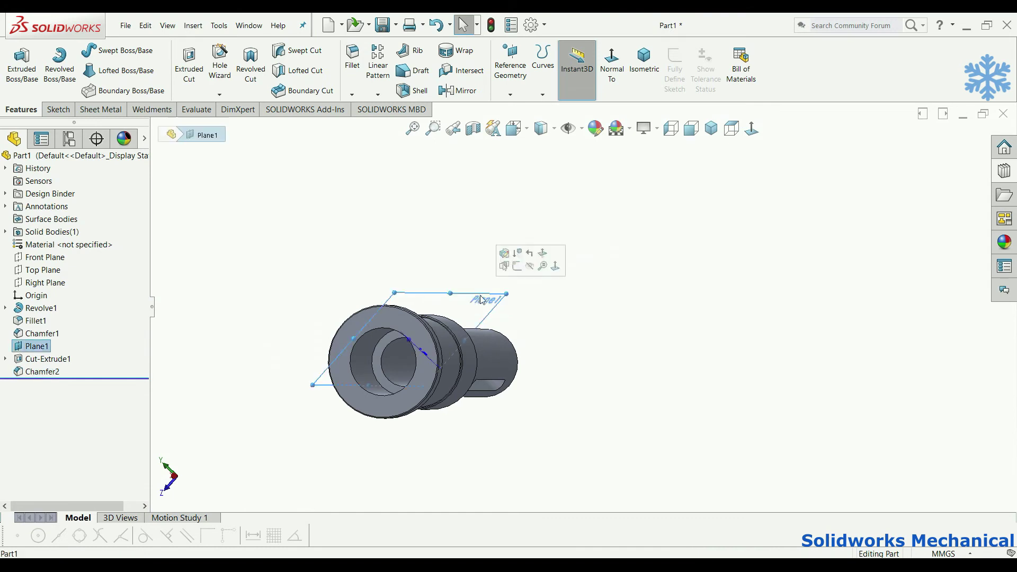
pyautogui.click(530, 266)
pyautogui.click(421, 345)
pyautogui.hotkey('ctrl', '8')
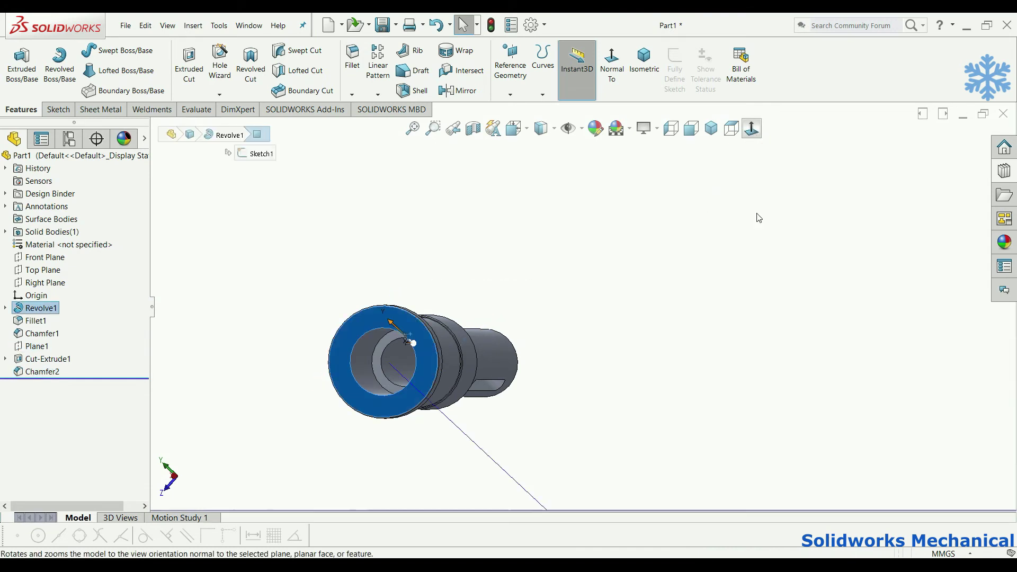
pyautogui.click(609, 441)
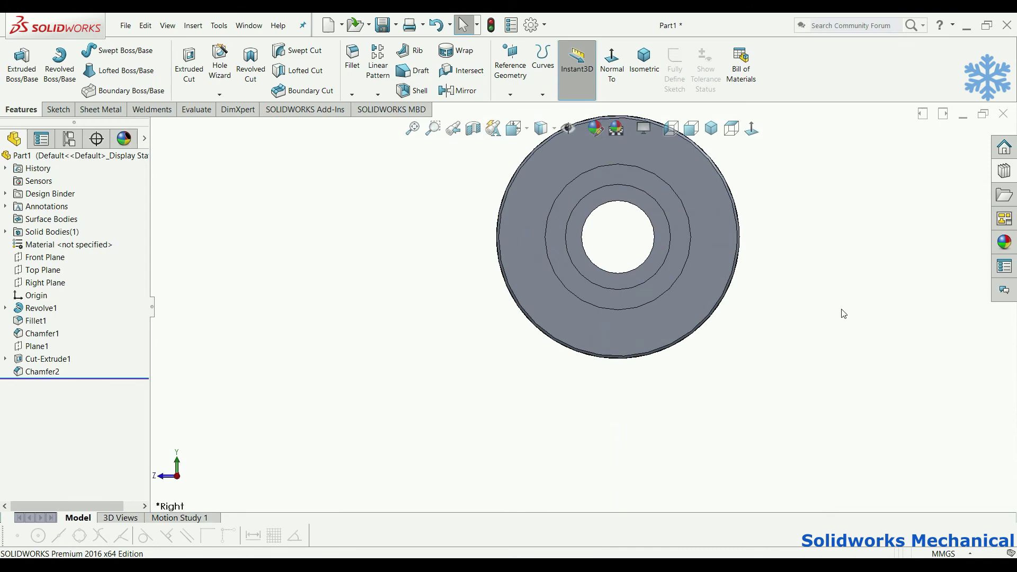
pyautogui.scroll(-5, 610, 371)
pyautogui.click(57, 109)
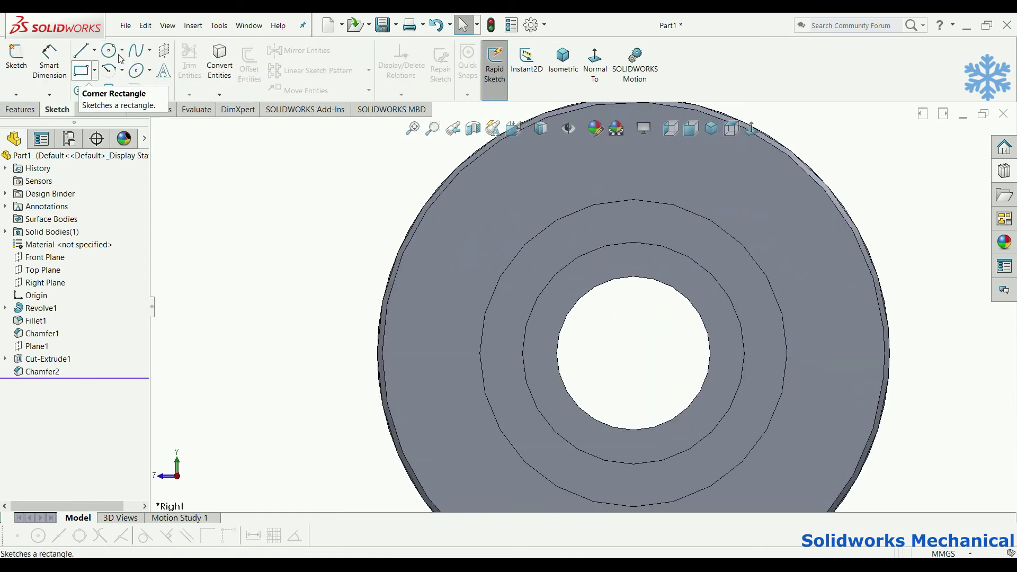
pyautogui.click(16, 55)
pyautogui.scroll(2, 485, 386)
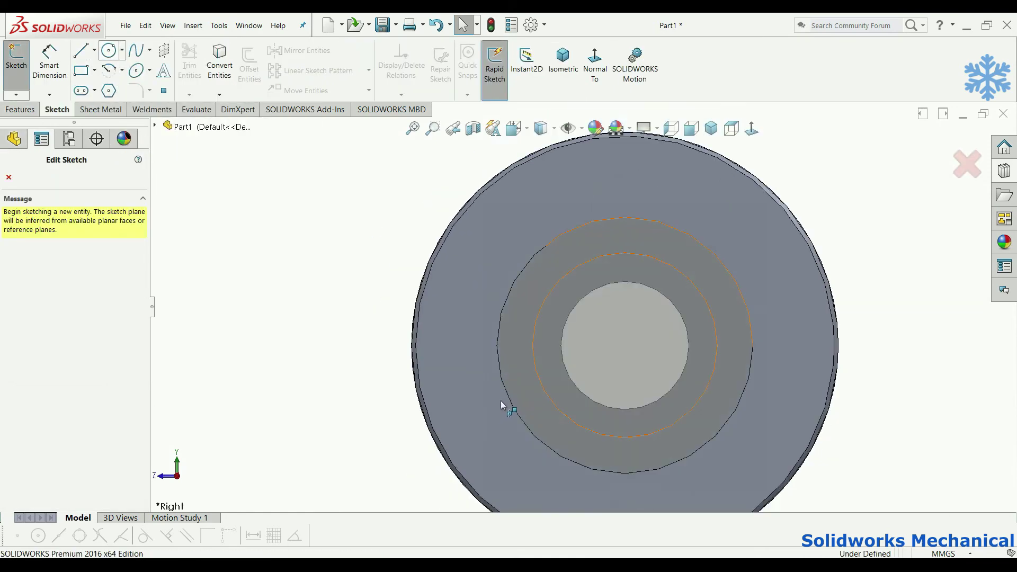
pyautogui.click(501, 386)
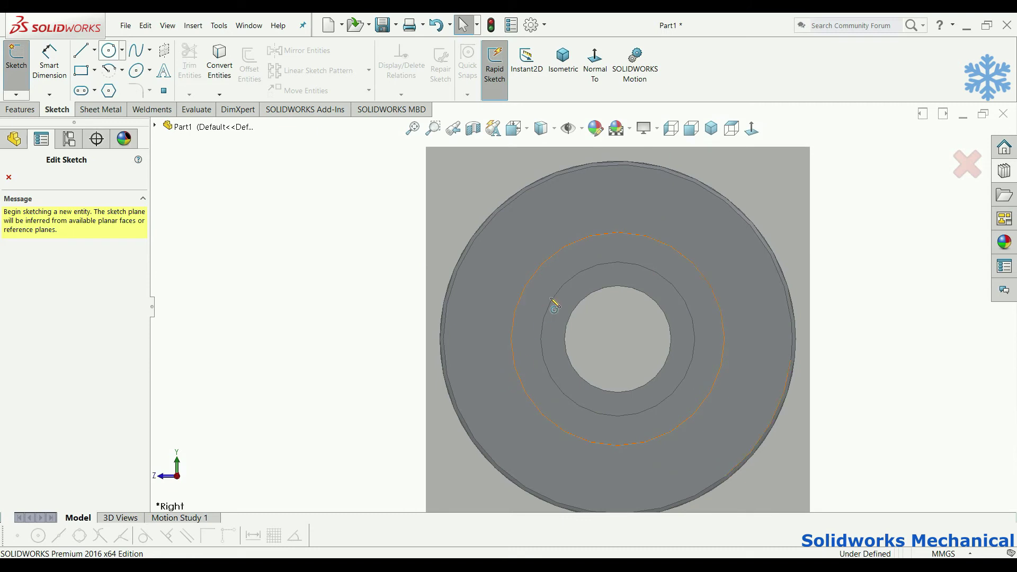
# - Draw a circle centred on the origin of the flange-face sketch
pyautogui.click(582, 335)
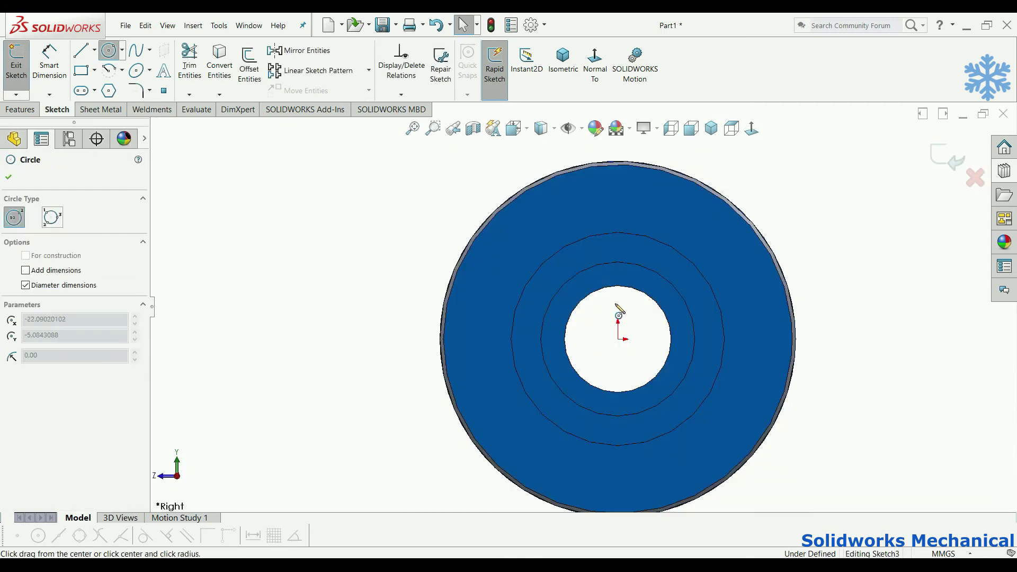
pyautogui.click(109, 51)
pyautogui.click(110, 50)
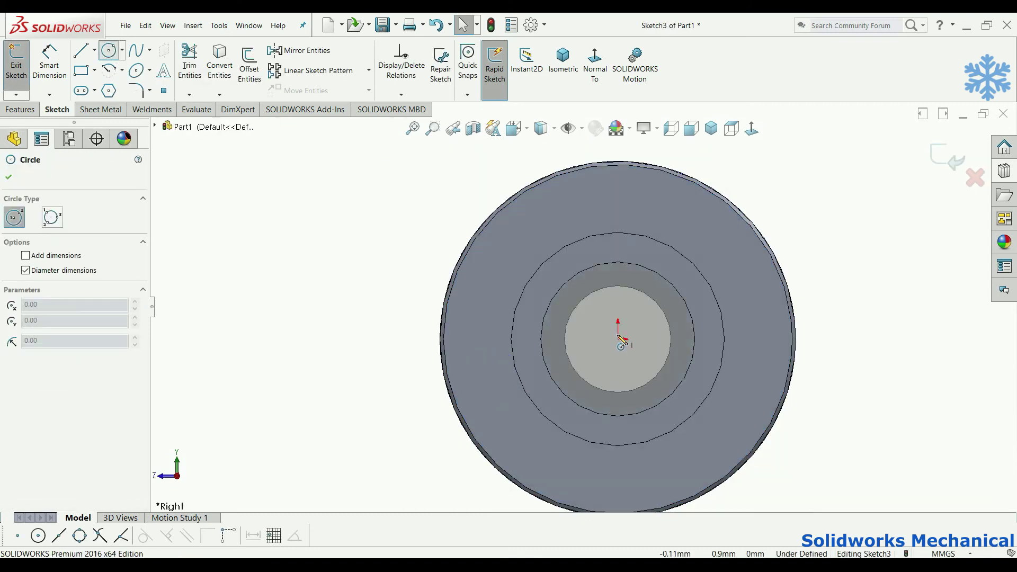
pyautogui.click(509, 390)
pyautogui.press('Escape')
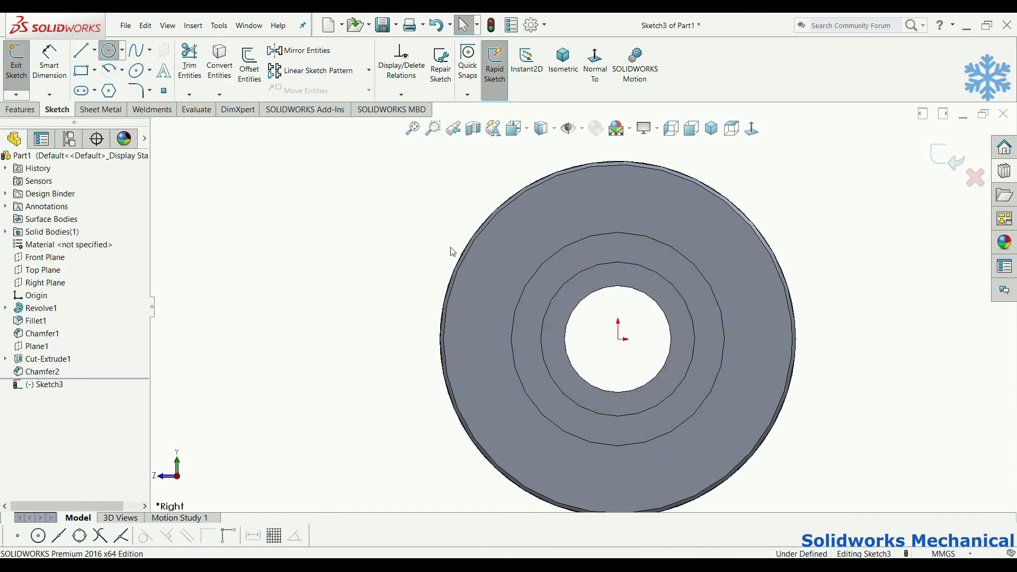
pyautogui.press('c')
pyautogui.click(617, 339)
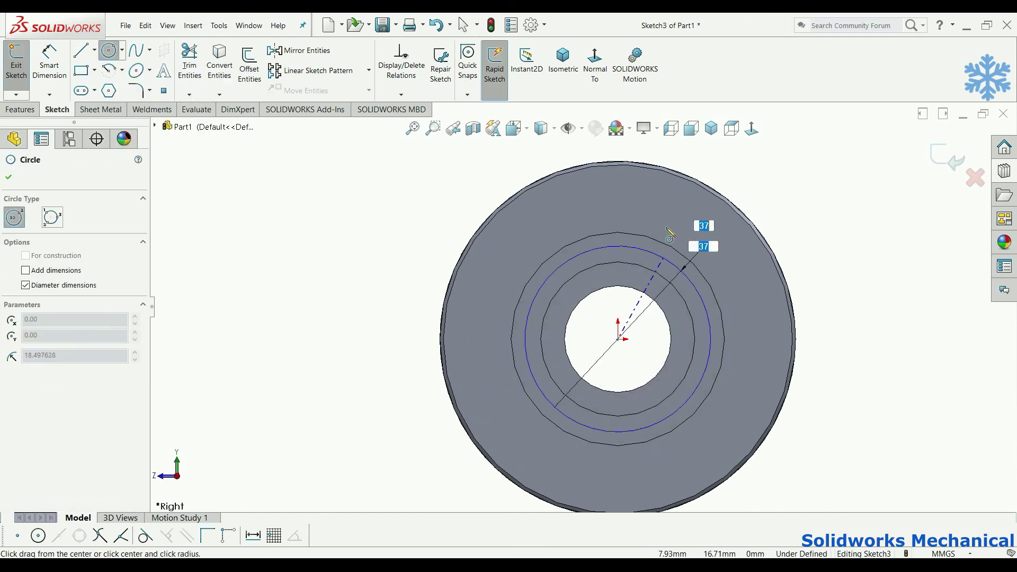
pyautogui.click(656, 202)
pyautogui.press('Escape')
# - Dimension the circle to a 47 mm diameter
pyautogui.click(53, 69)
pyautogui.click(665, 207)
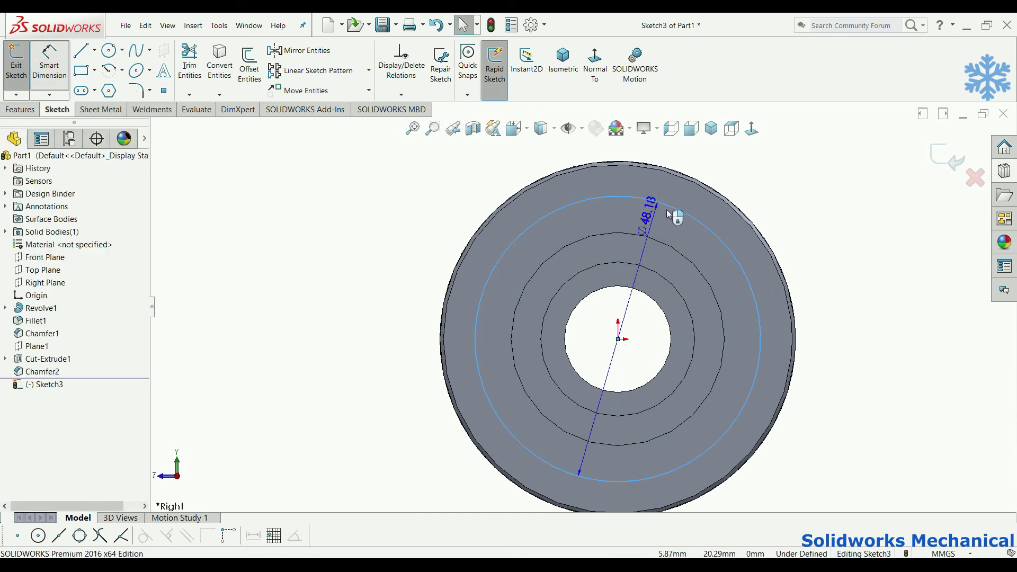
pyautogui.click(761, 175)
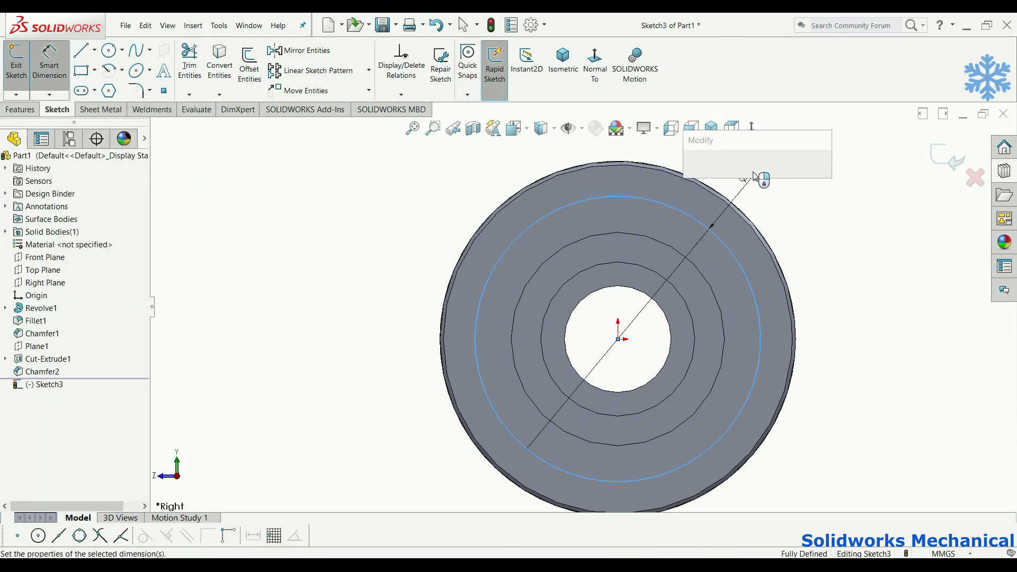
pyautogui.write('47')
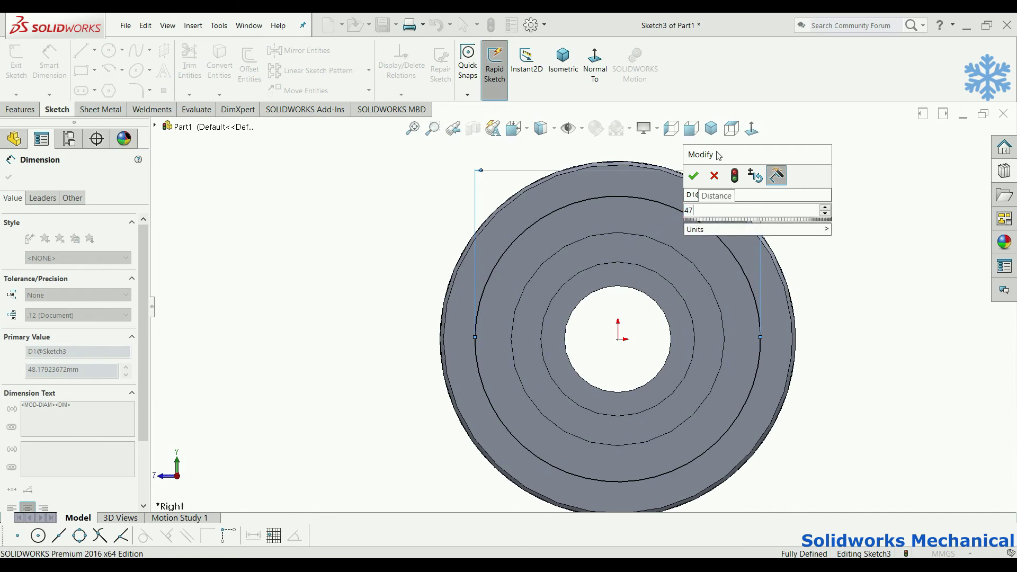
pyautogui.press('Return')
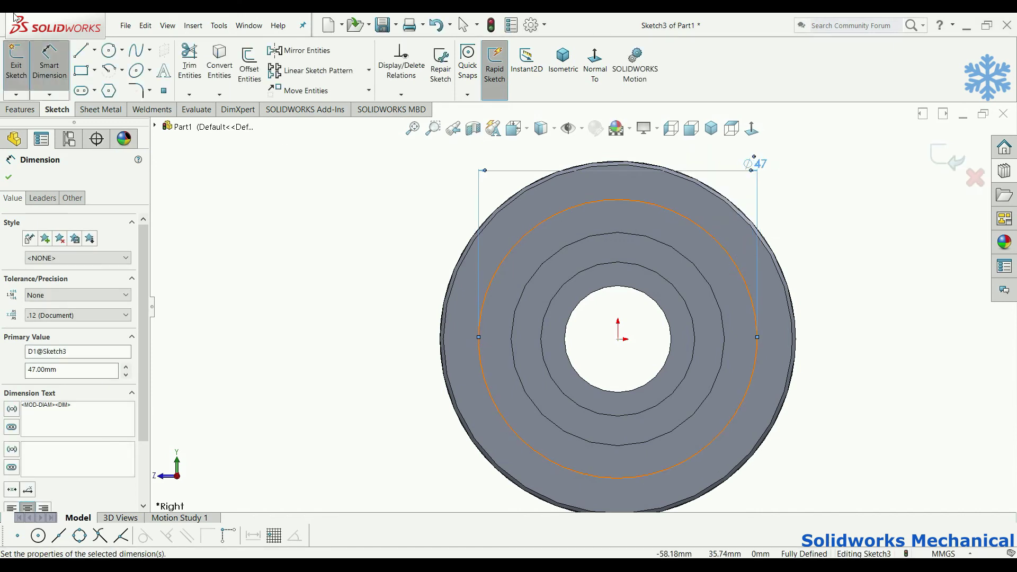
pyautogui.click(11, 179)
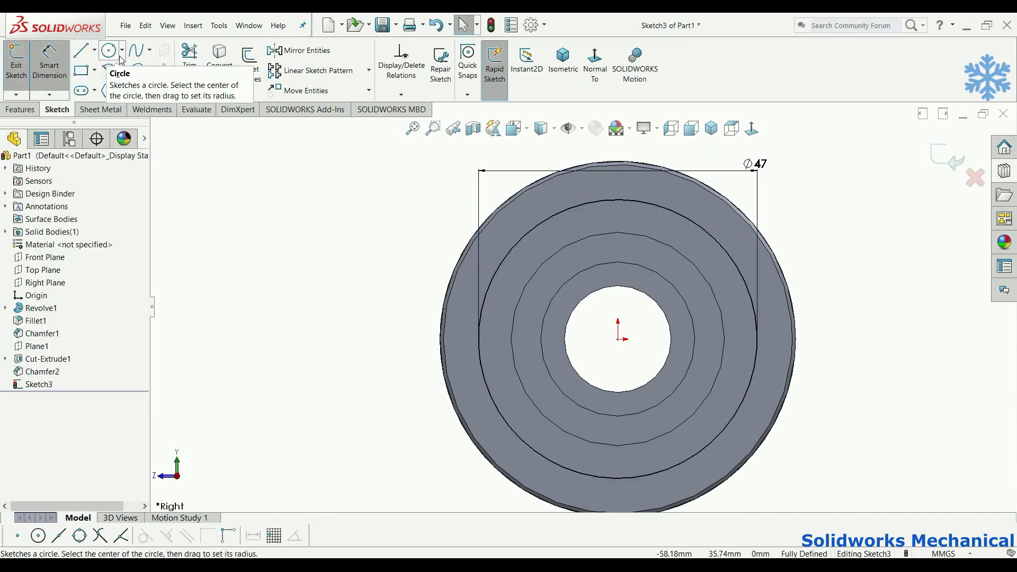
# - Add a vertical centerline from the origin to the circle's top, then exit the sketch
pyautogui.click(94, 50)
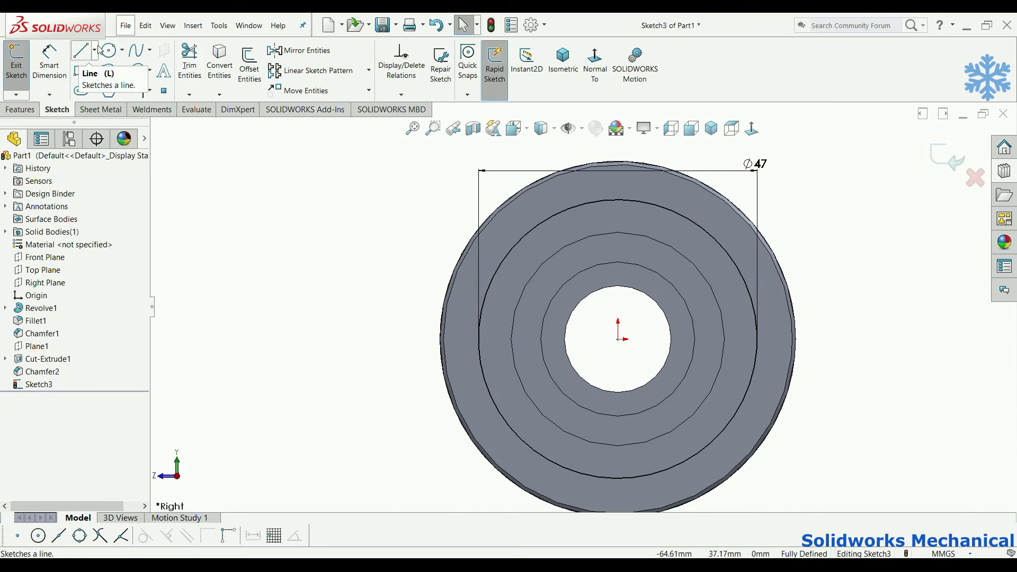
pyautogui.click(105, 87)
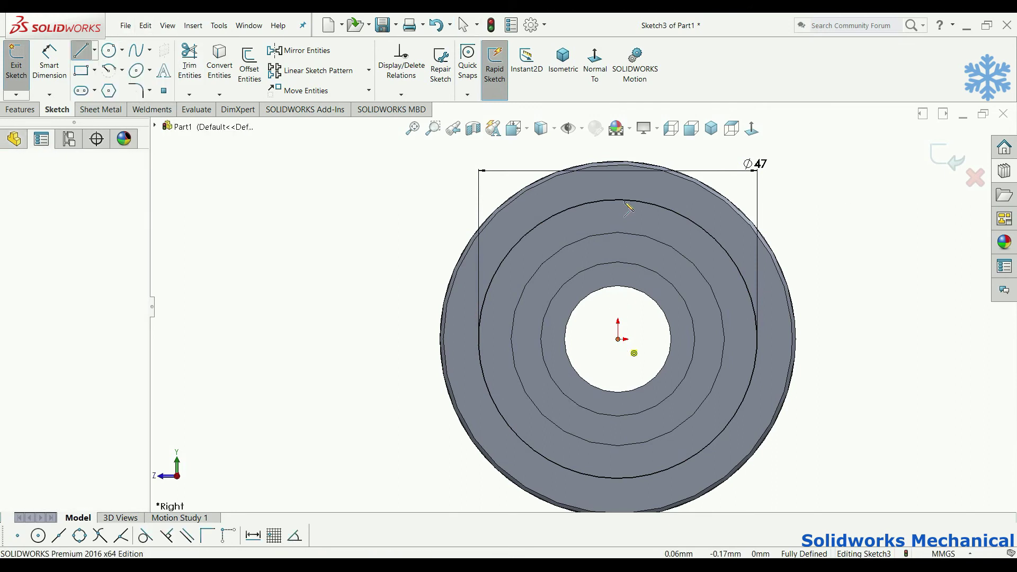
pyautogui.moveTo(618, 339); pyautogui.dragTo(618, 200)
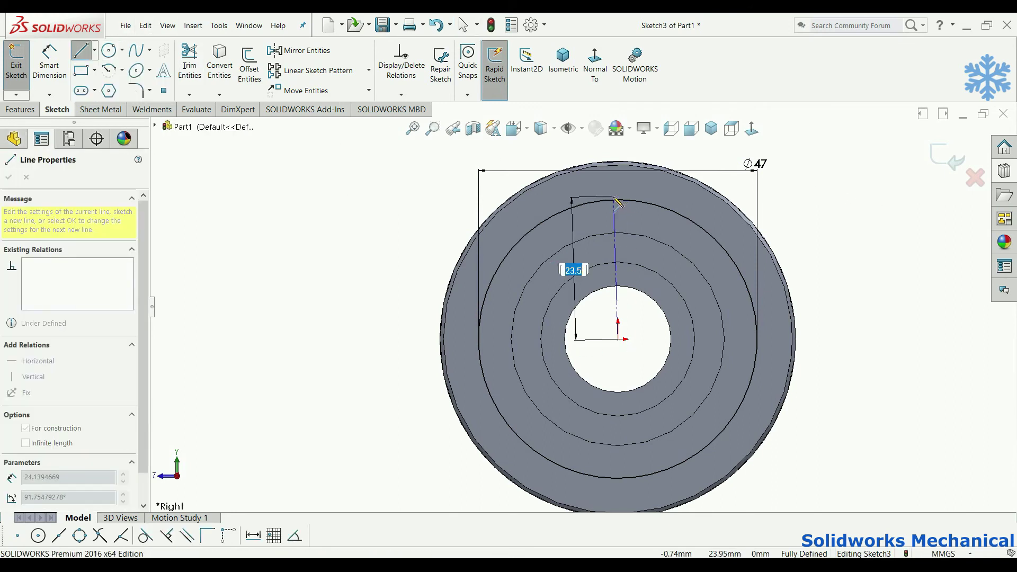
pyautogui.press('Escape')
pyautogui.click(948, 160)
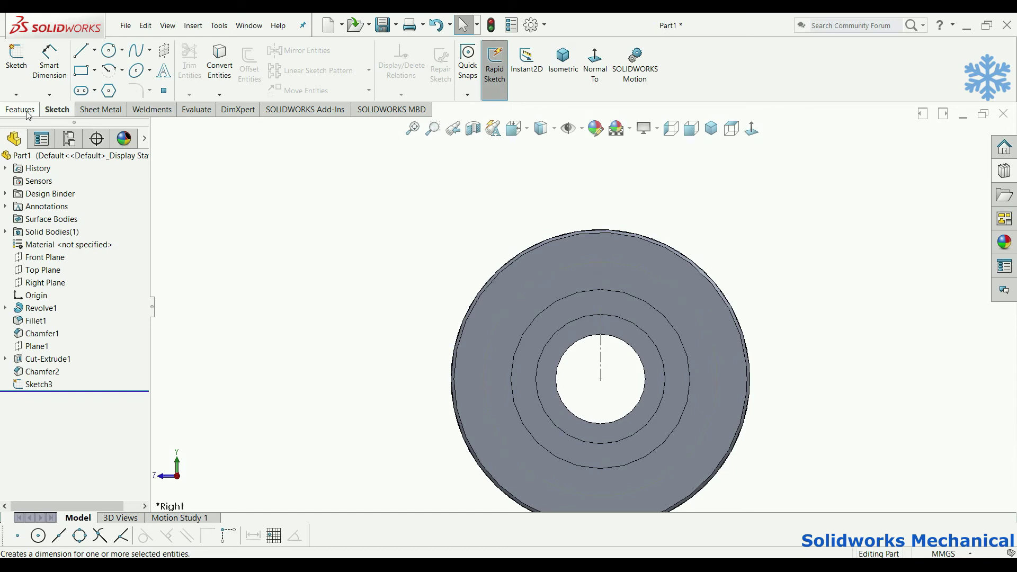
# - Start a Hole Wizard hole and switch its hole type
pyautogui.click(36, 112)
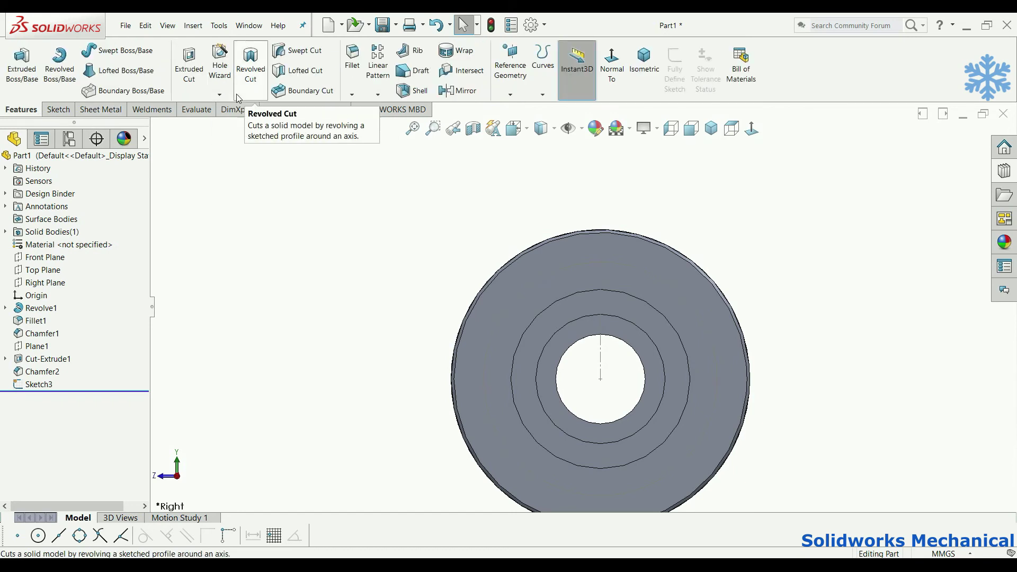
pyautogui.click(210, 97)
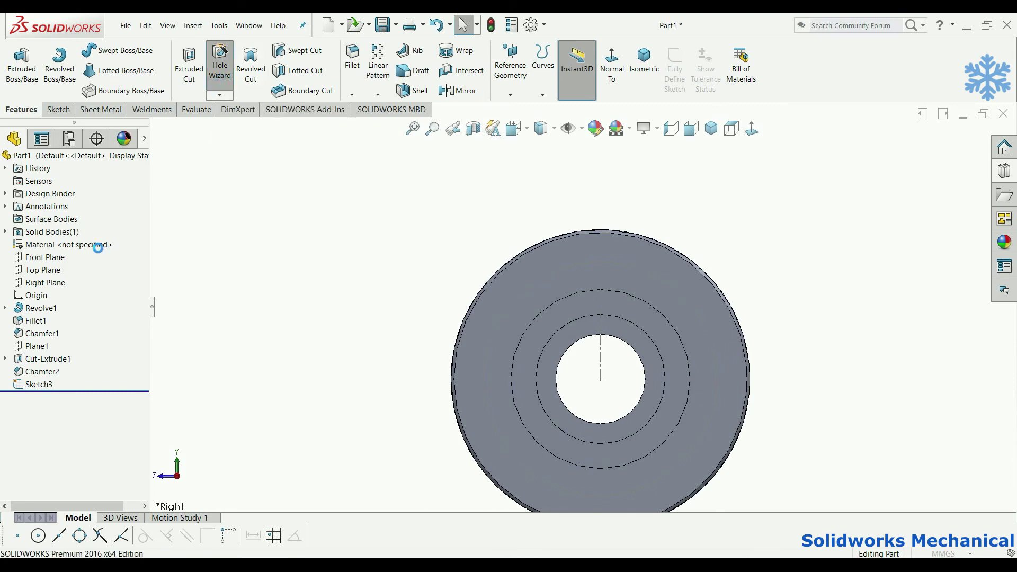
pyautogui.click(73, 198)
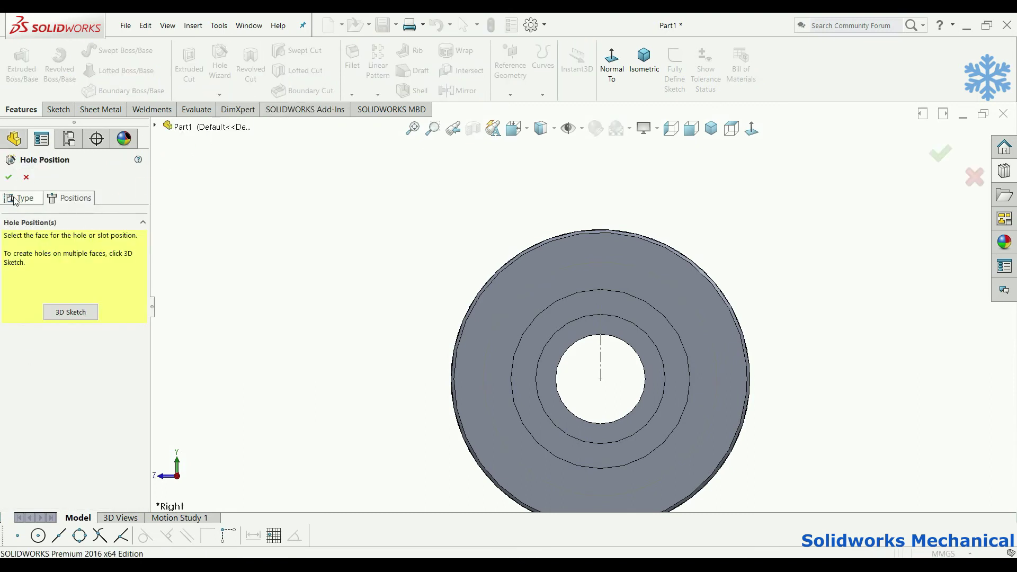
pyautogui.click(14, 201)
pyautogui.scroll(-2, 138, 319)
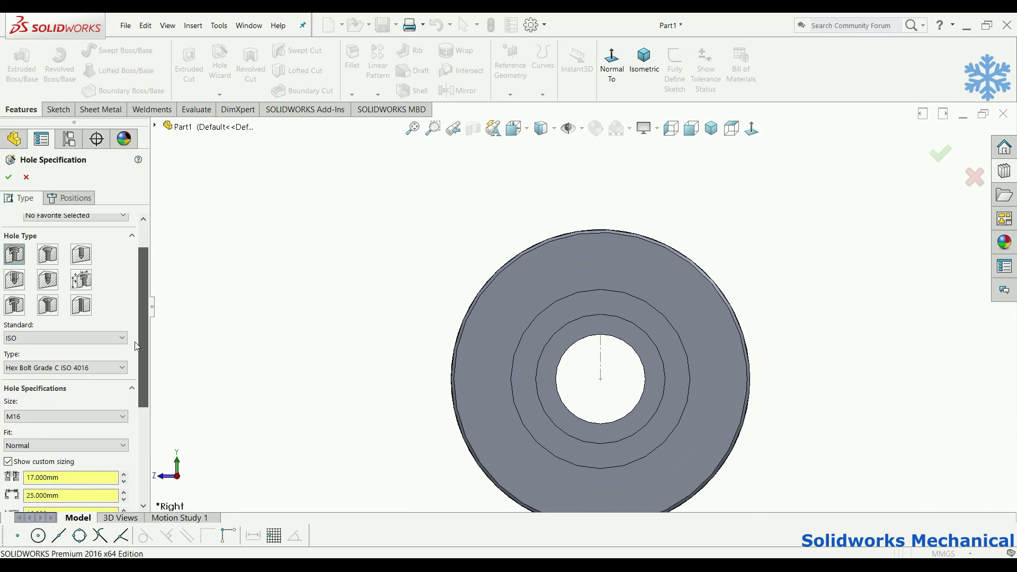
pyautogui.click(80, 257)
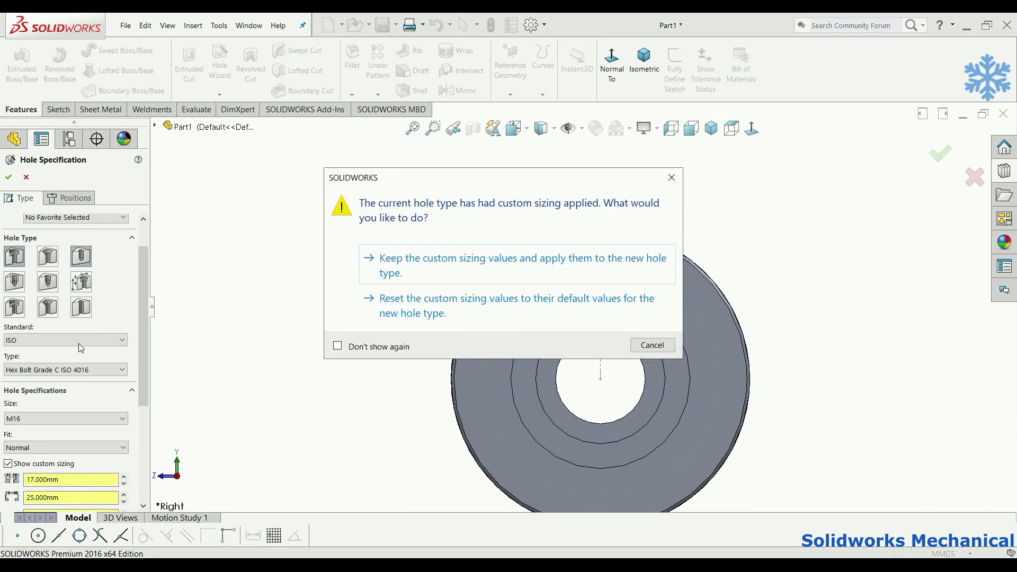
pyautogui.click(458, 259)
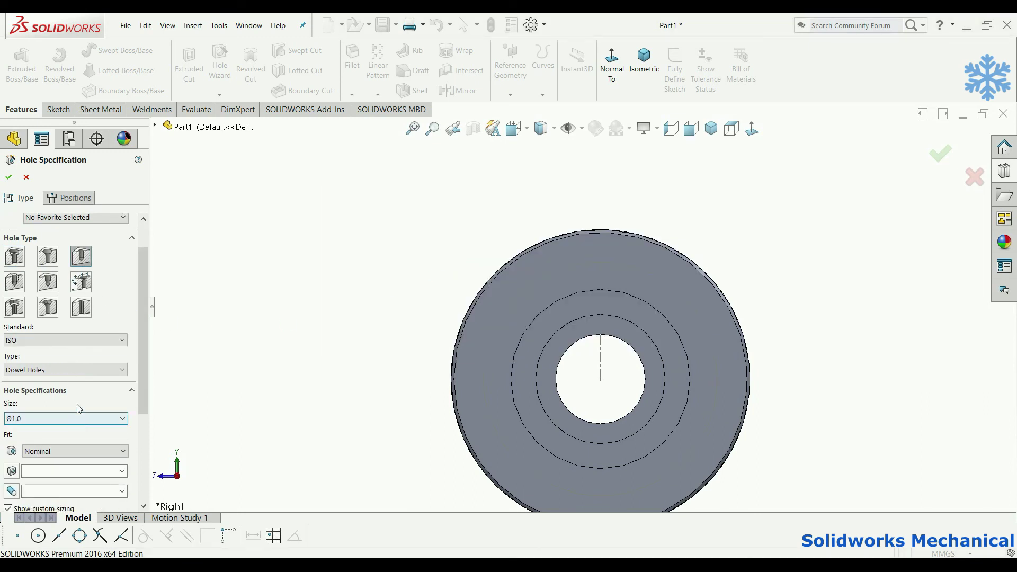
# - Make the hole an ISO M5 tap drill, 8 mm blind
pyautogui.click(81, 339)
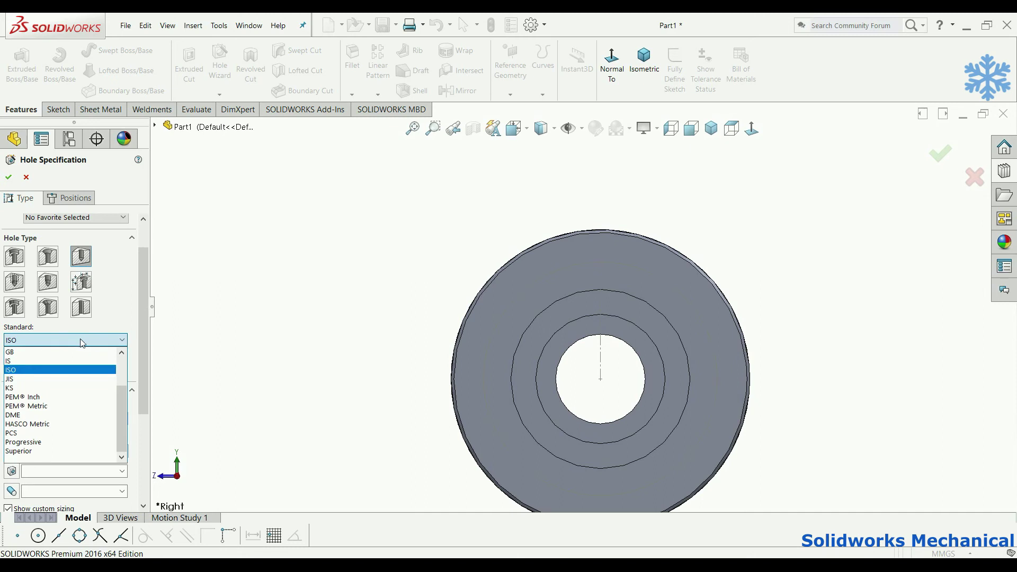
pyautogui.click(87, 370)
pyautogui.click(78, 374)
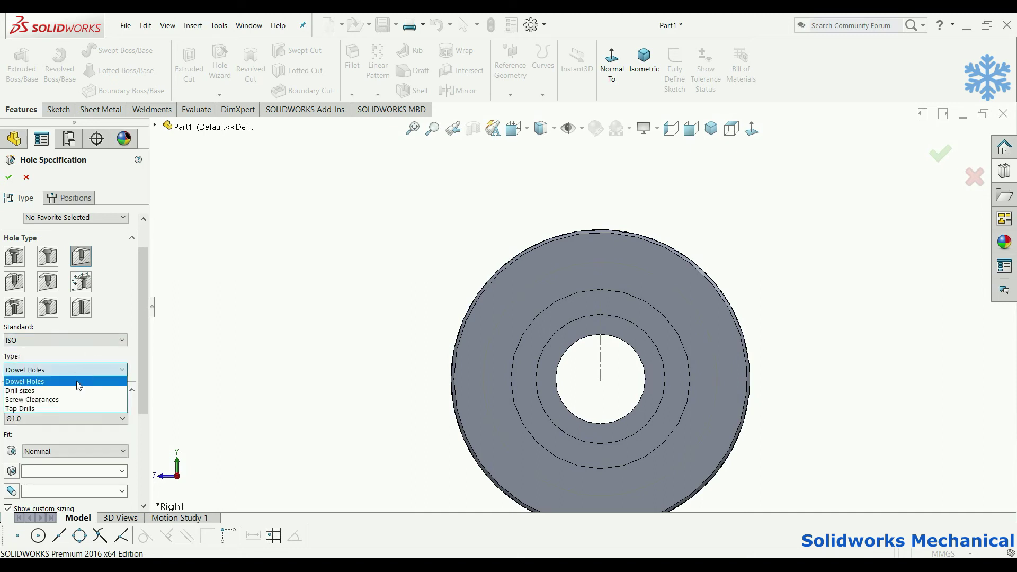
pyautogui.click(75, 405)
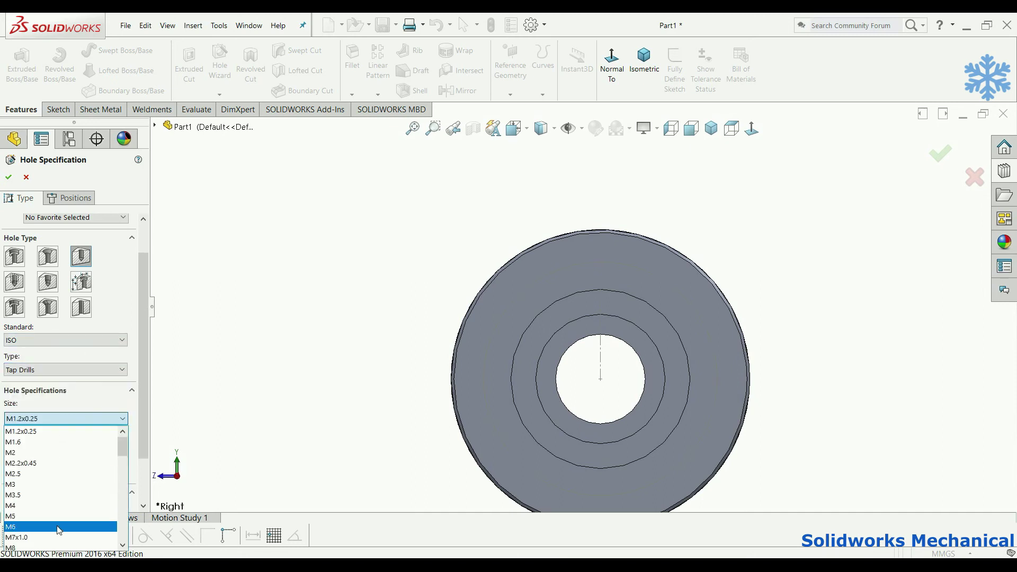
pyautogui.click(59, 513)
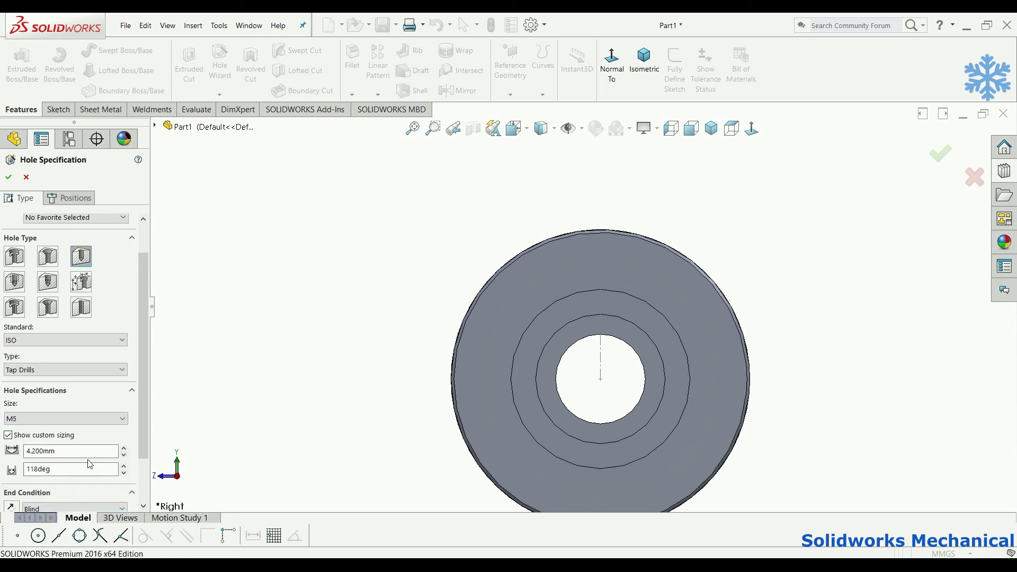
pyautogui.scroll(-1, 134, 437)
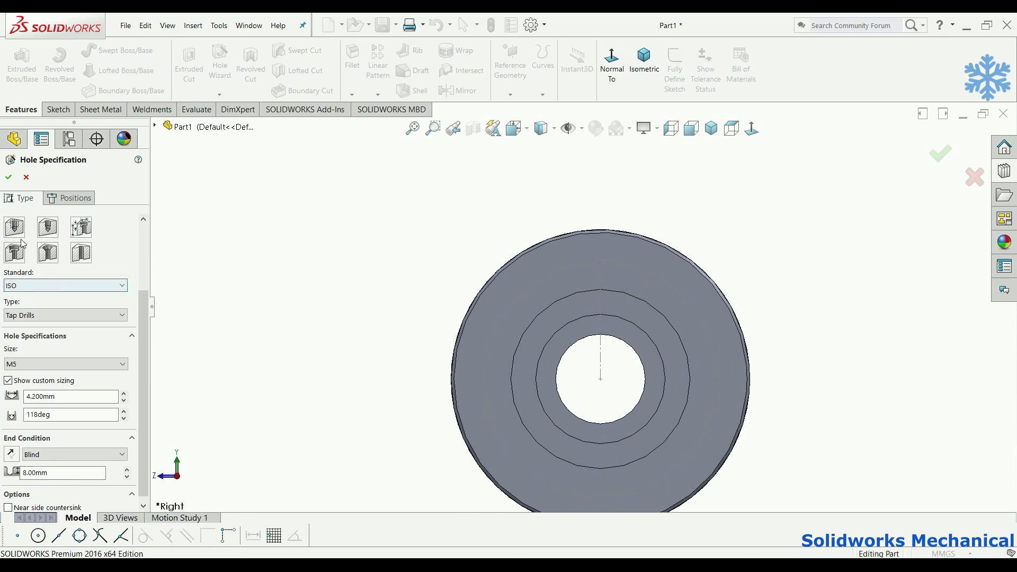
pyautogui.click(48, 196)
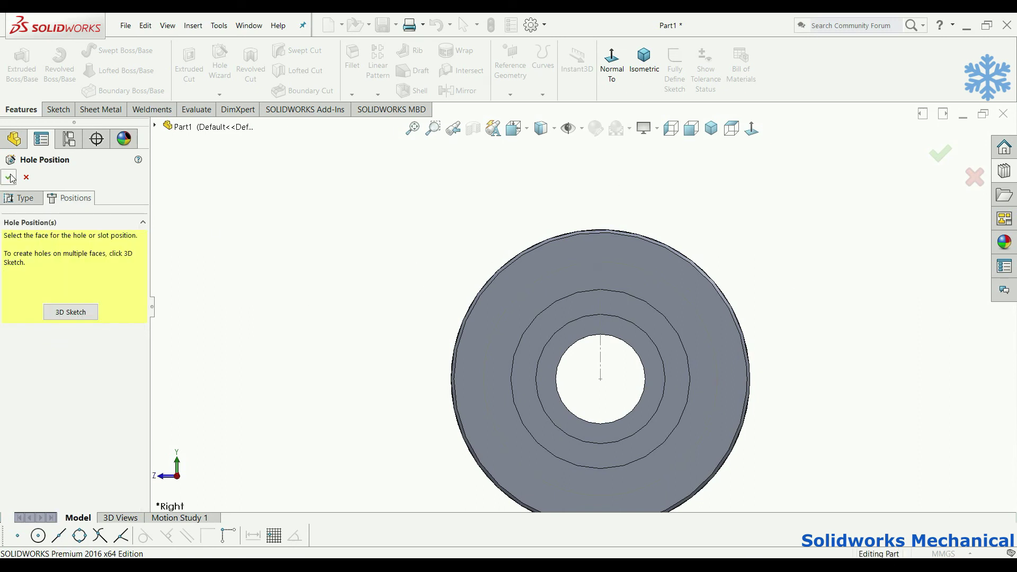
pyautogui.click(73, 311)
# - Place one M5 tap drill hole at the top of the flange face and begin a circular pattern of it
pyautogui.click(600, 261)
pyautogui.click(941, 154)
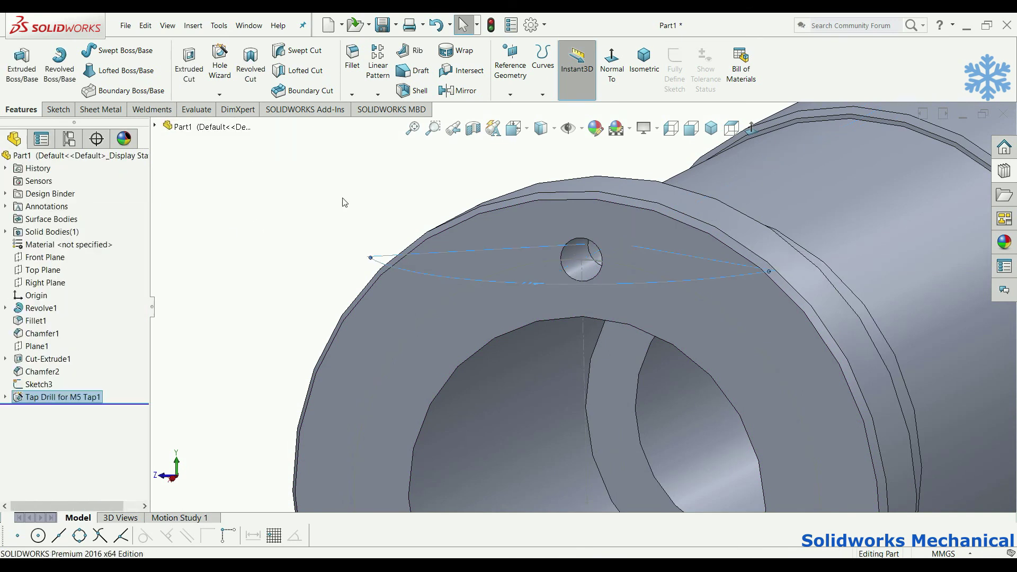
pyautogui.click(587, 250)
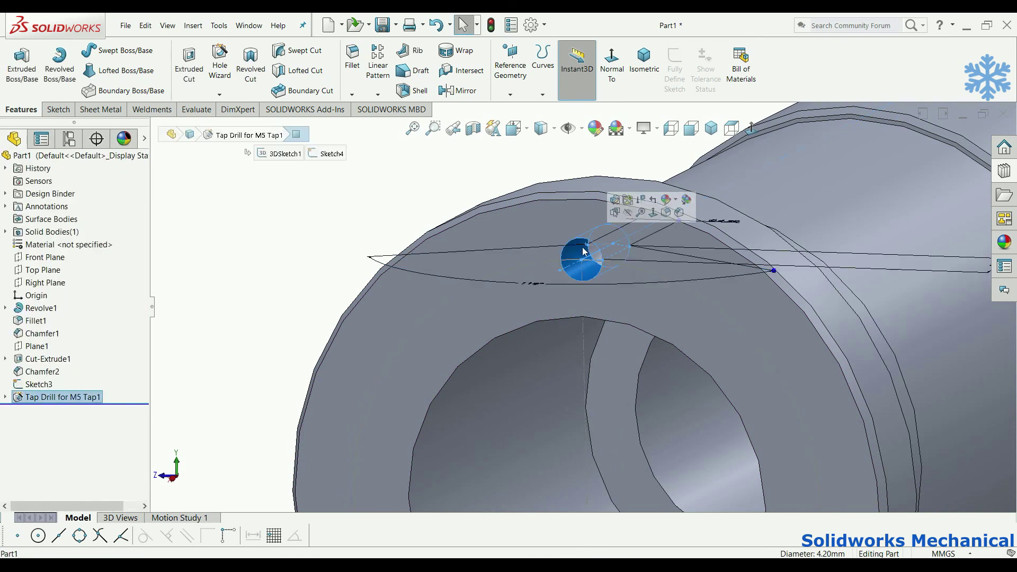
pyautogui.click(378, 94)
pyautogui.click(409, 121)
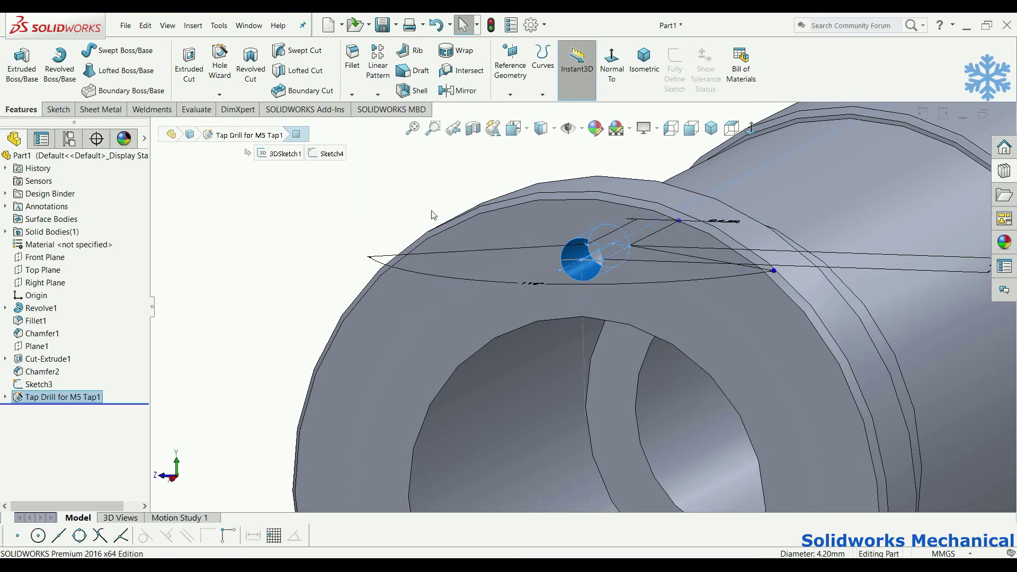
pyautogui.click(487, 403)
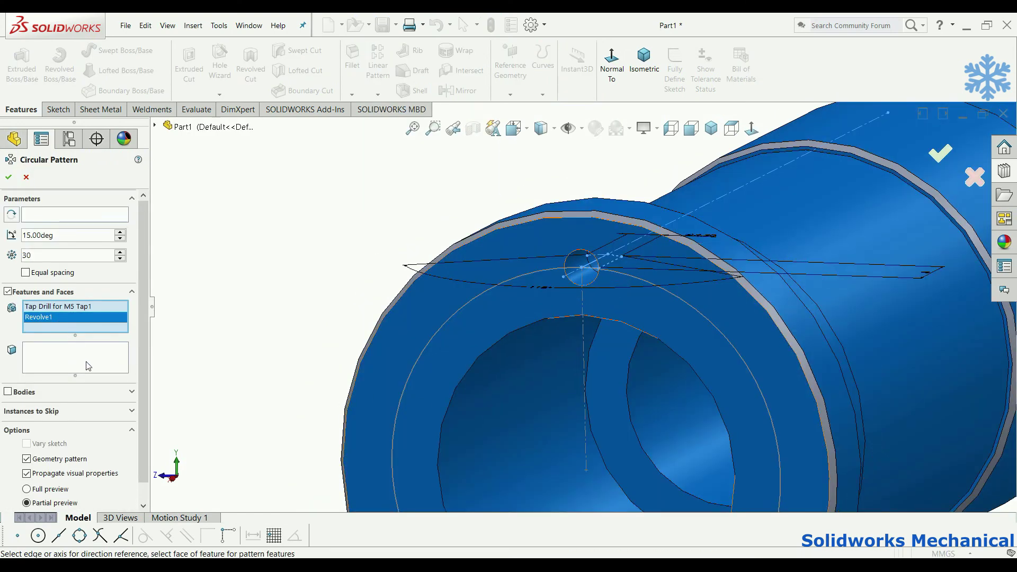
# - Drop Revolve1 from the pattern, use the bore face as axis, and set the angle to 360°
pyautogui.rightClick(48, 319)
pyautogui.press('Escape')
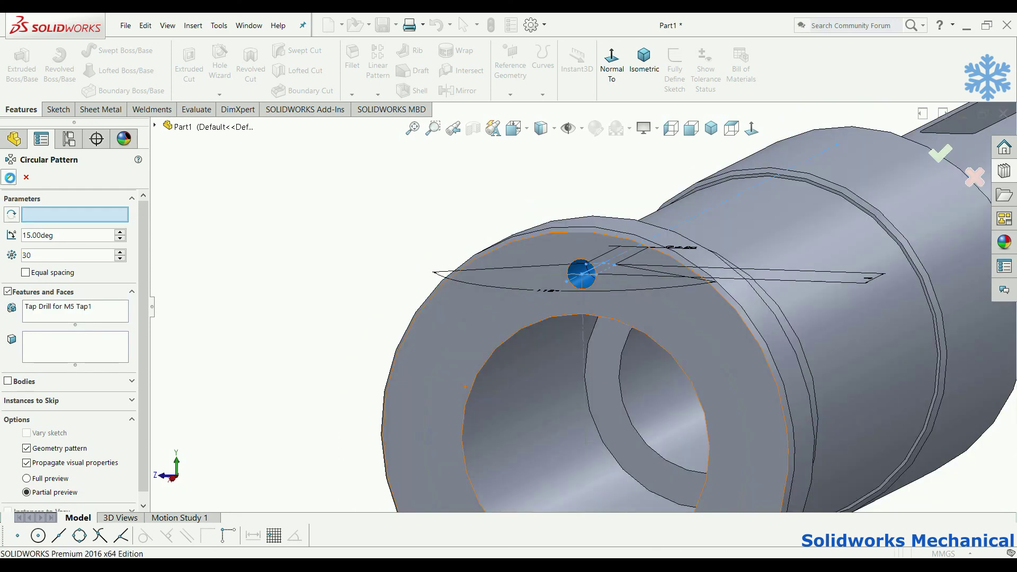
pyautogui.click(507, 398)
pyautogui.doubleClick(37, 235)
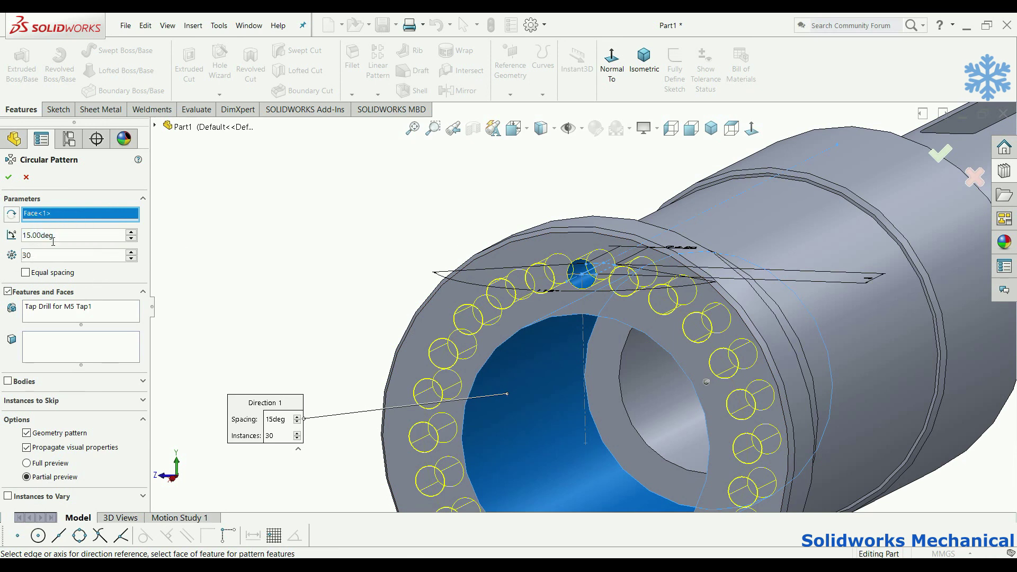
pyautogui.write('360')
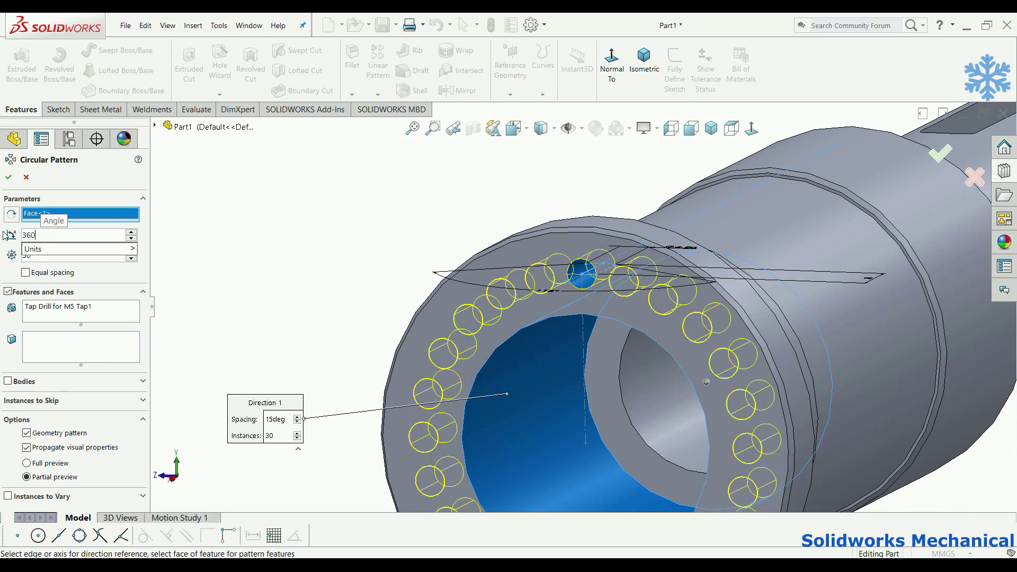
pyautogui.press('Return')
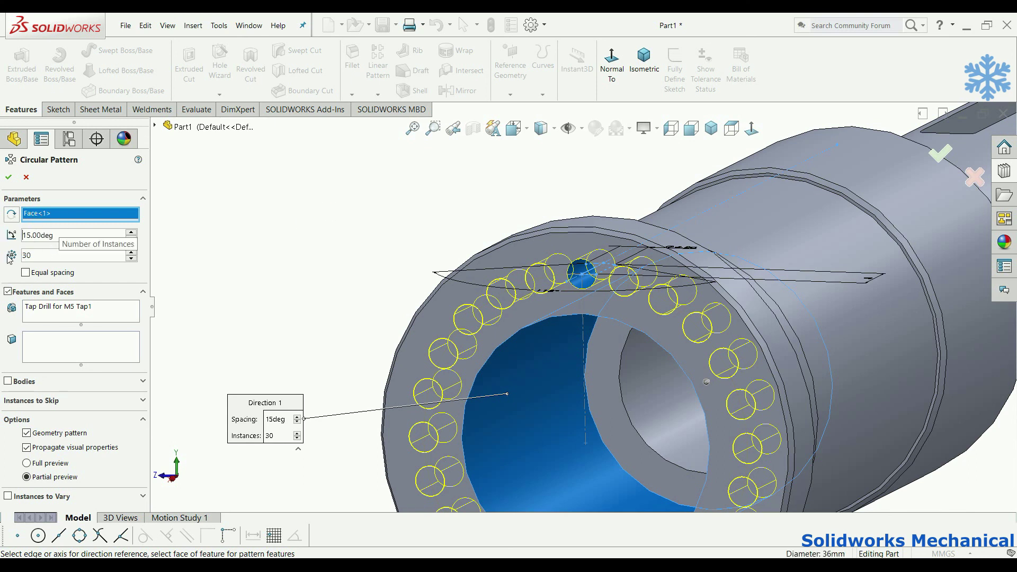
# - Set 4 equally spaced instances over 360° and accept CirPattern1
pyautogui.press('Tab')
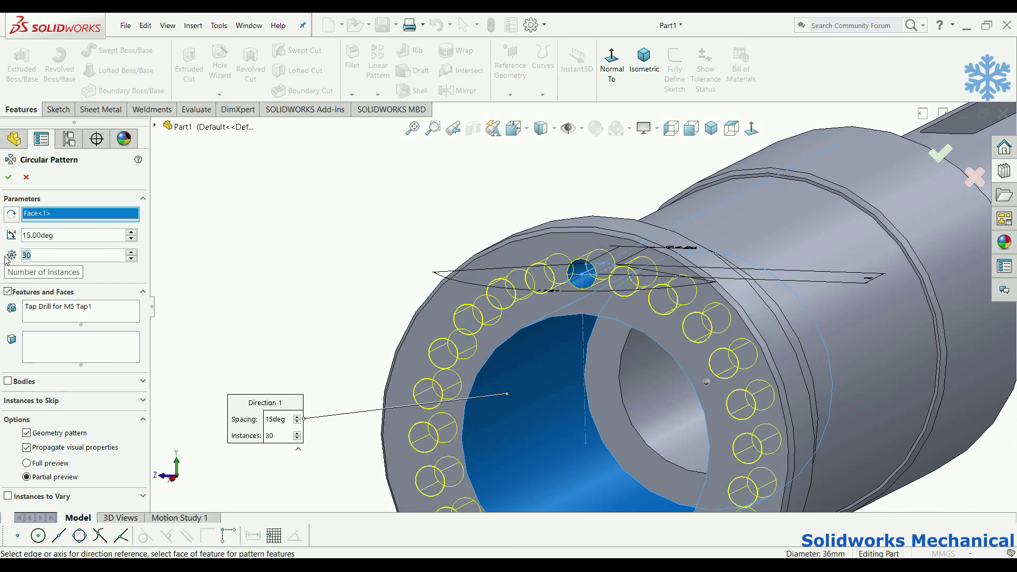
pyautogui.write('4')
pyautogui.doubleClick(45, 234)
pyautogui.write('360')
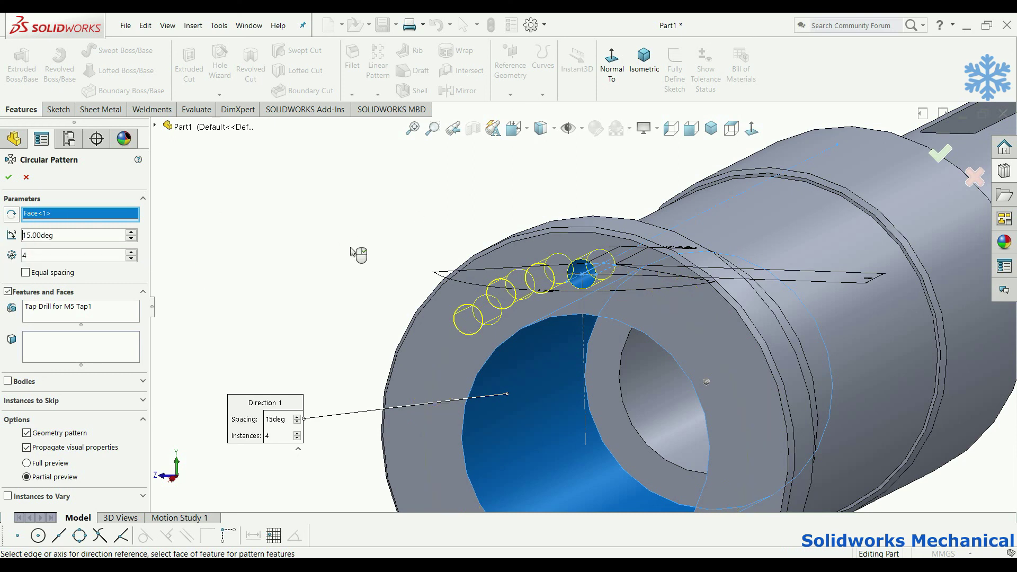
pyautogui.press('Return')
pyautogui.click(26, 274)
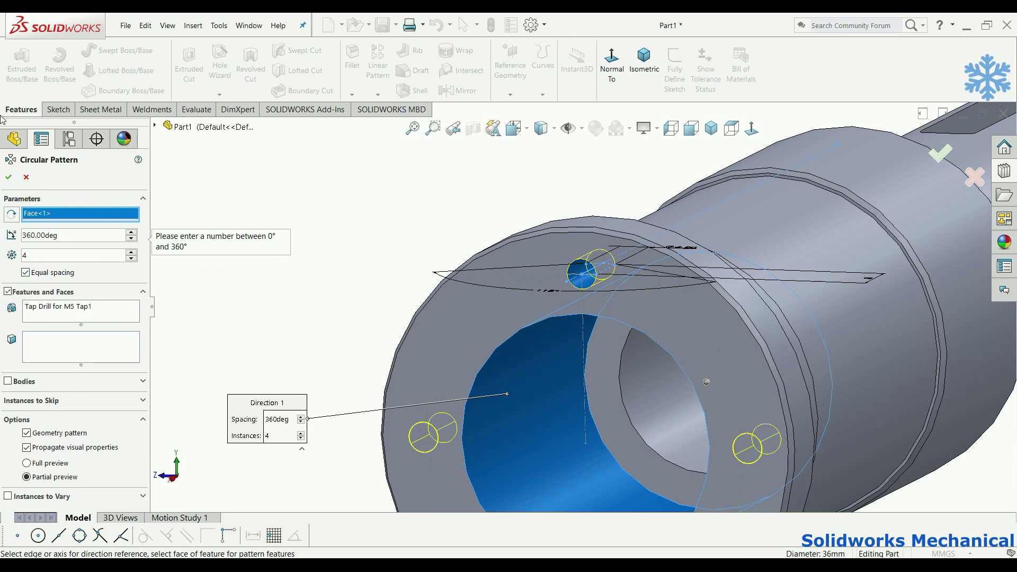
pyautogui.press('Delete')
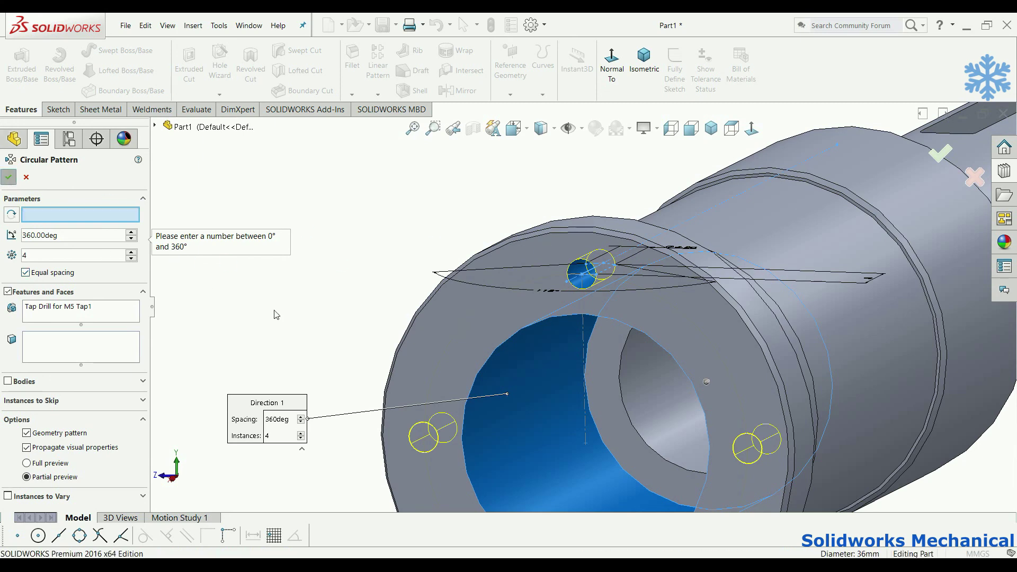
pyautogui.press('Return')
pyautogui.scroll(3, 374, 324)
pyautogui.scroll(2, 375, 324)
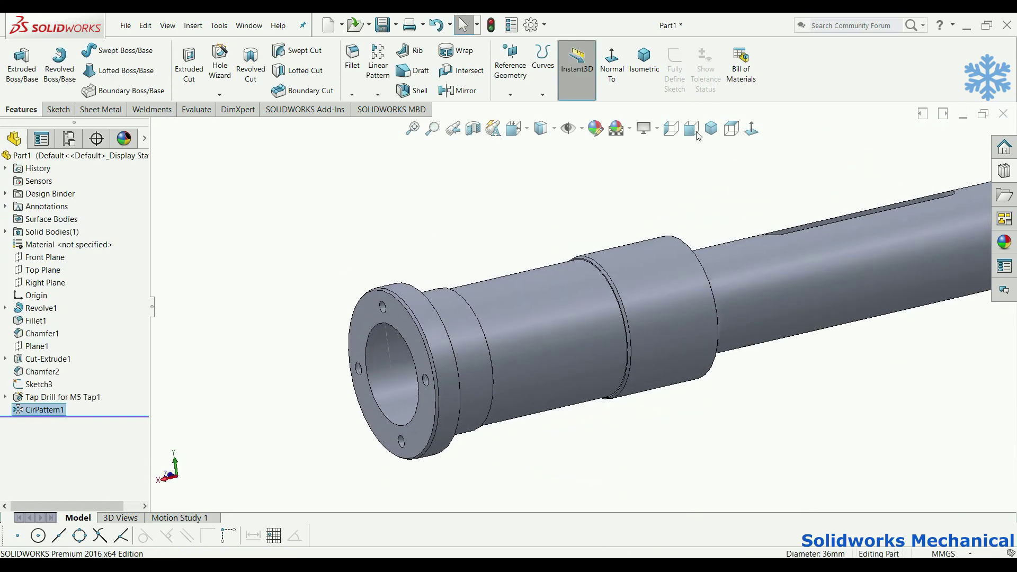
# - Go to isometric view, rotate the plain bore end toward the viewer, and select its inner edge
pyautogui.scroll(-2, 388, 345)
pyautogui.click(431, 270)
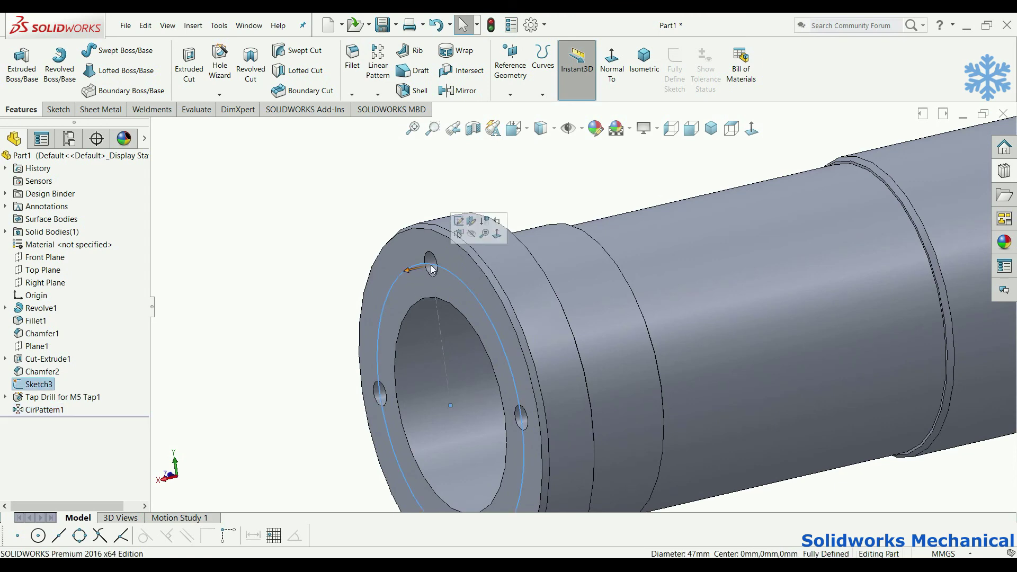
pyautogui.click(708, 132)
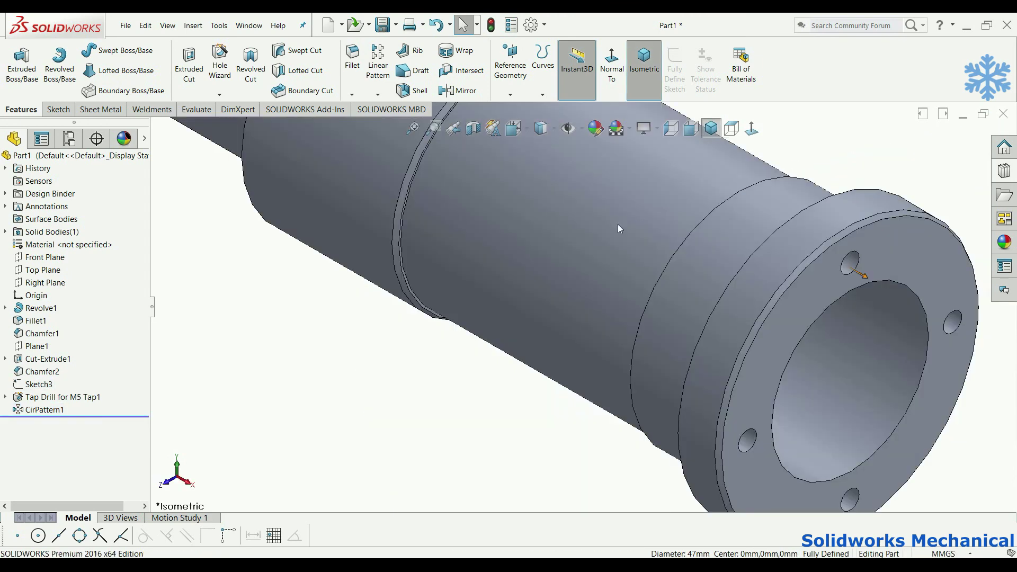
pyautogui.scroll(2, 534, 301)
pyautogui.scroll(2, 474, 271)
pyautogui.scroll(-3, 466, 233)
pyautogui.moveTo(627, 393)
pyautogui.mouseDown(button='middle')
pyautogui.moveTo(403, 325)
pyautogui.moveTo(189, 365)
pyautogui.moveTo(530, 328)
pyautogui.mouseUp(button='middle')
pyautogui.scroll(-3, 529, 327)
pyautogui.scroll(-2, 530, 327)
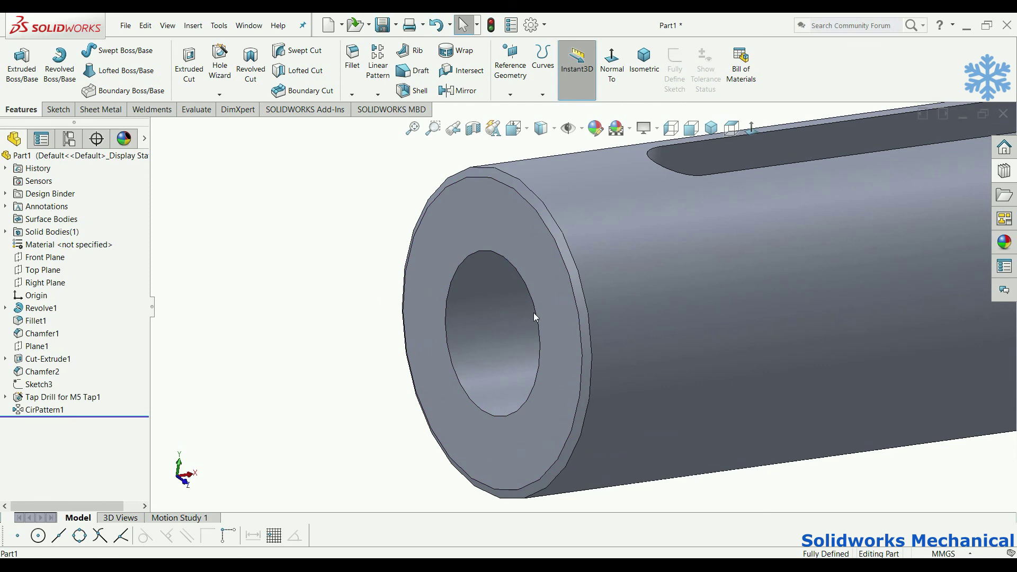
pyautogui.click(537, 317)
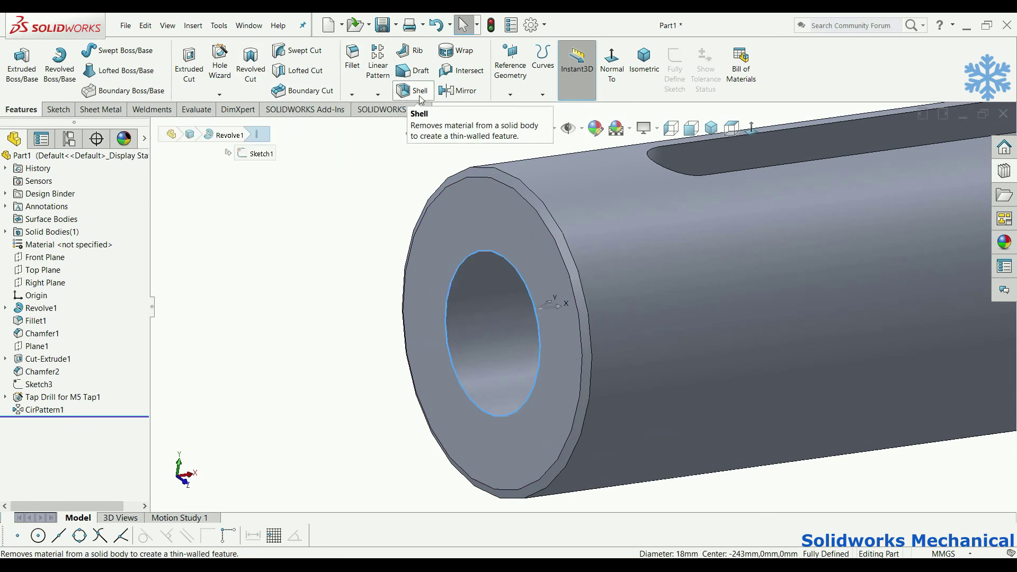
# - Add Chamfer3 to the bore's inner edge: 1 mm at 30°
pyautogui.click(351, 94)
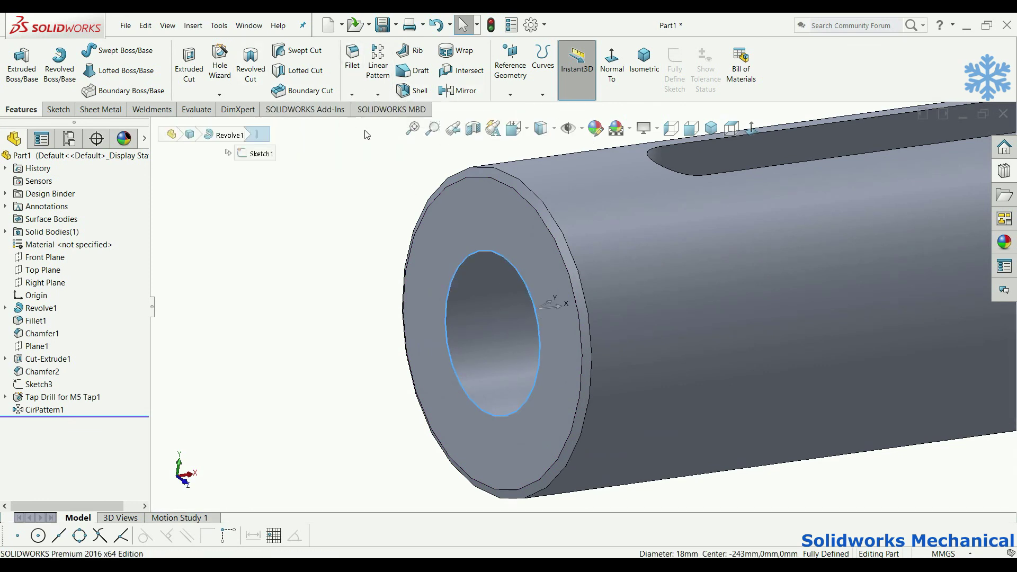
pyautogui.press('Return')
pyautogui.click(125, 25)
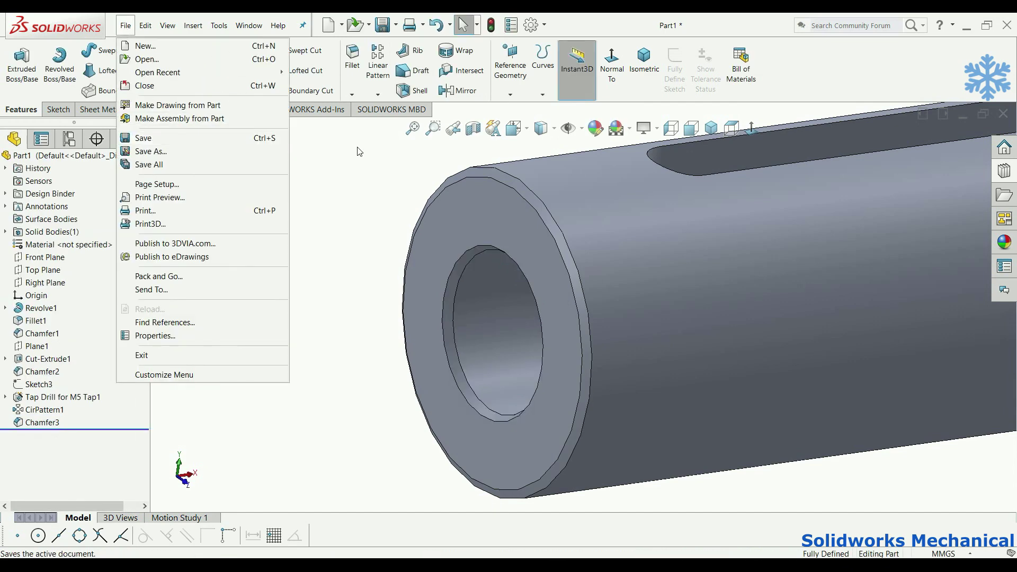